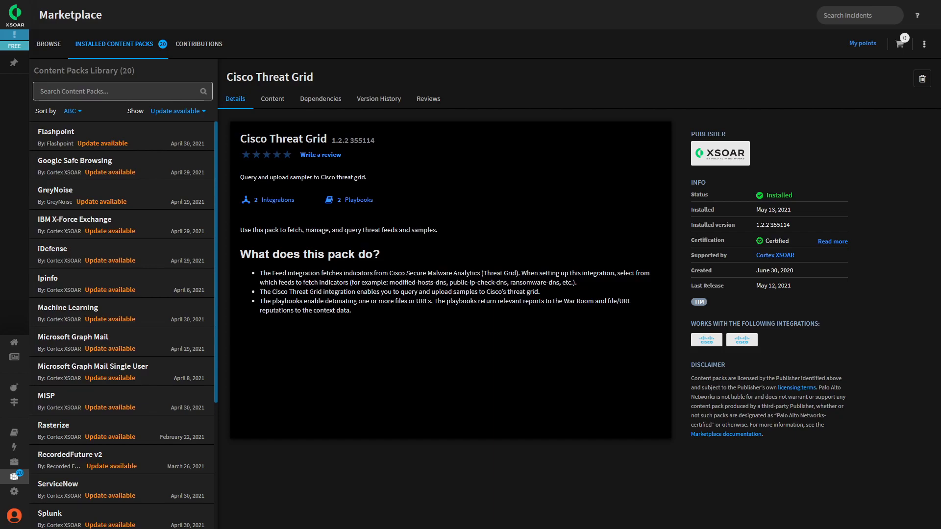
Go to the Automation page and clear the existing search term from the script library
mouse_move(15, 477)
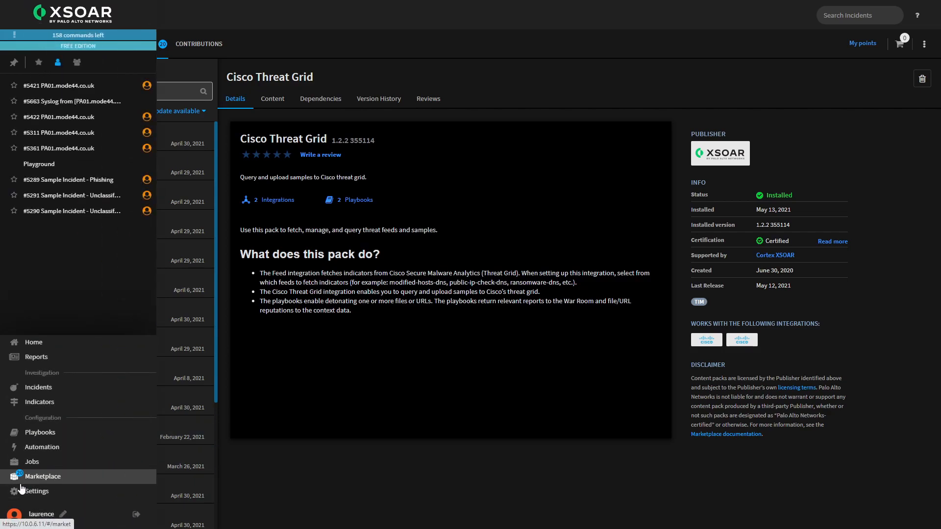
left_click(41, 448)
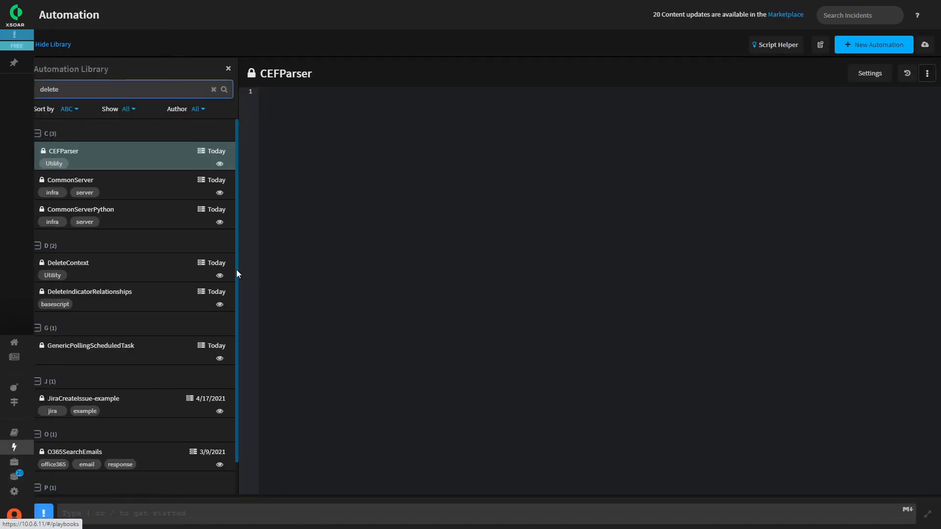
left_click(214, 90)
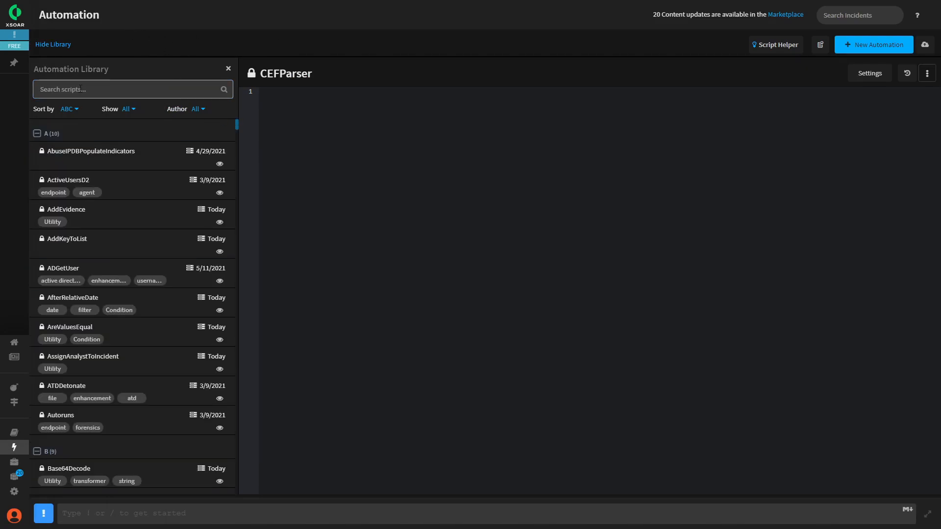
Open the CEFParser script from the automation library and read through its code
left_click(62, 46)
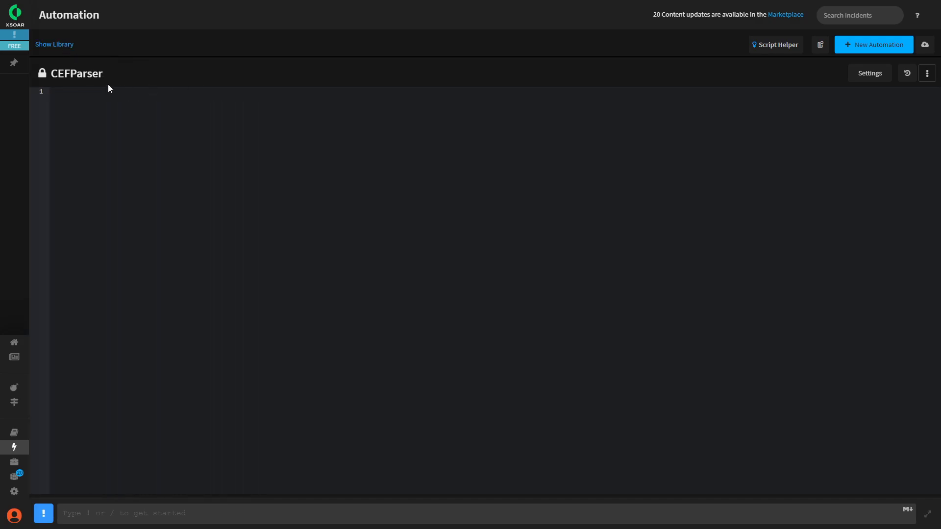
left_click(56, 45)
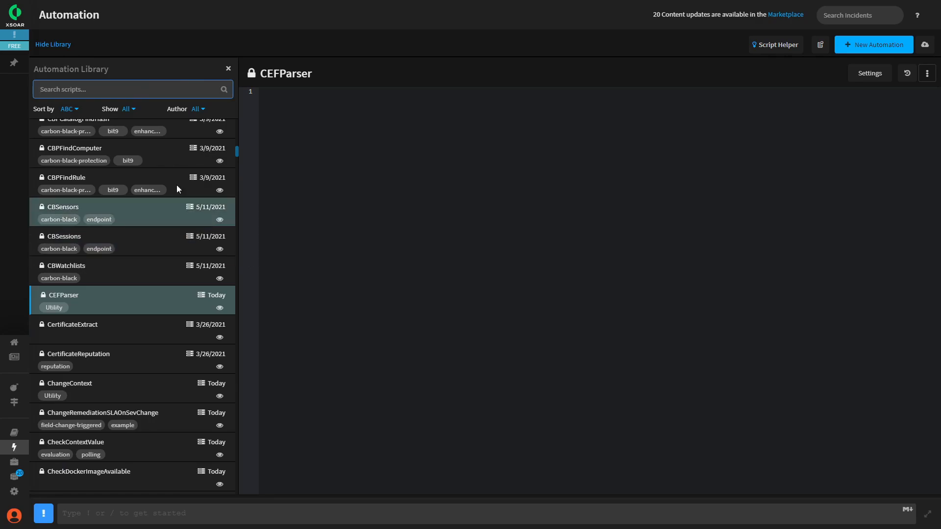
left_click(101, 297)
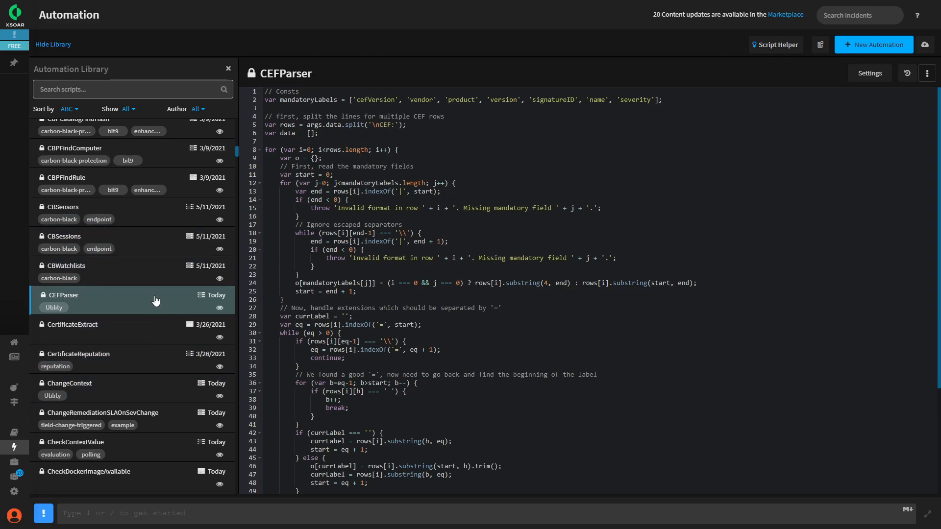
scroll(658, 317, "down", 5)
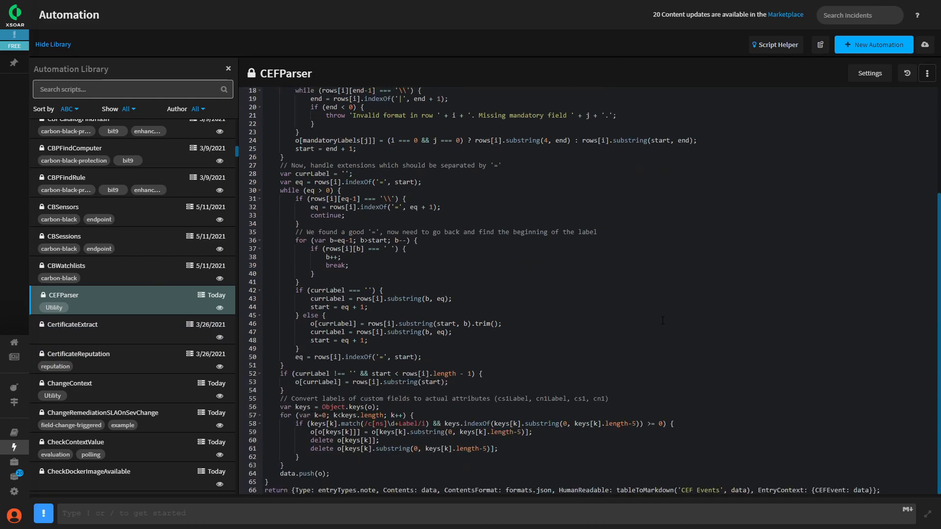
scroll(661, 321, "up", 5)
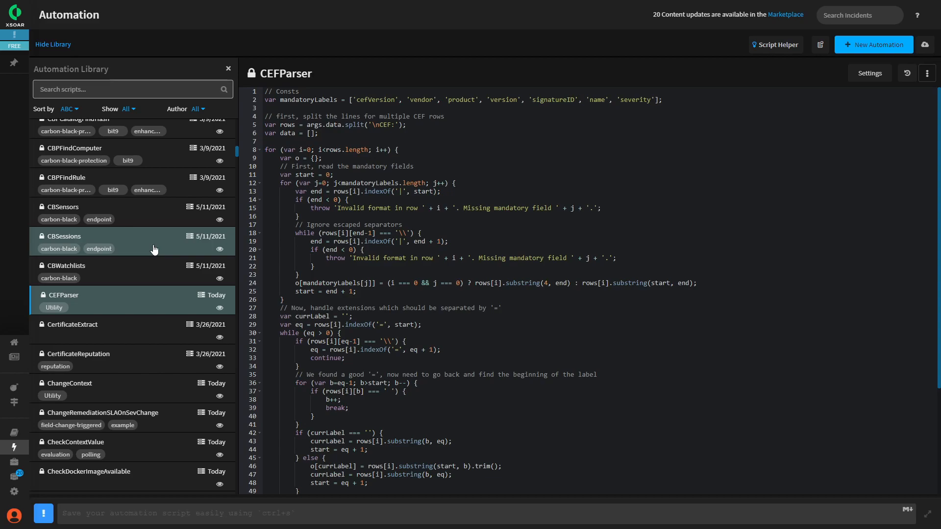
Search the automation library for "virus", then clear the search term
left_click(151, 94)
type("virus")
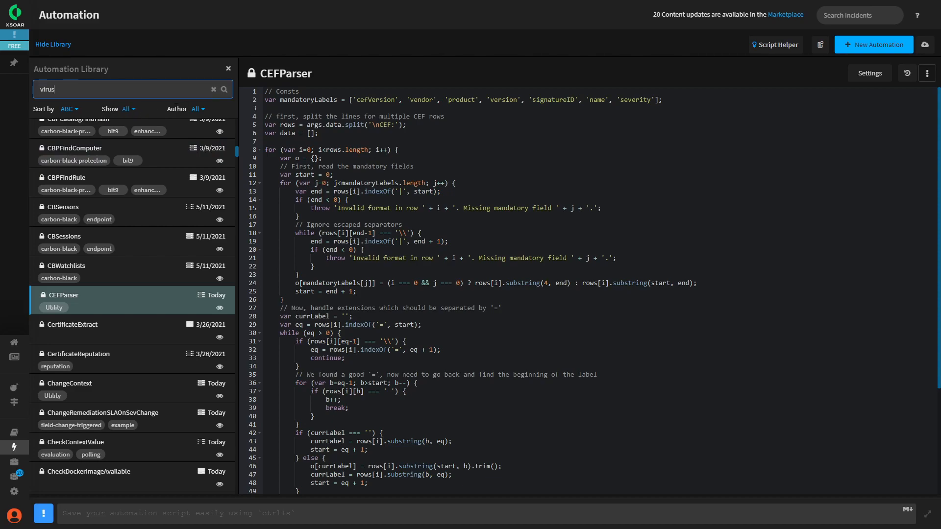
left_click(224, 89)
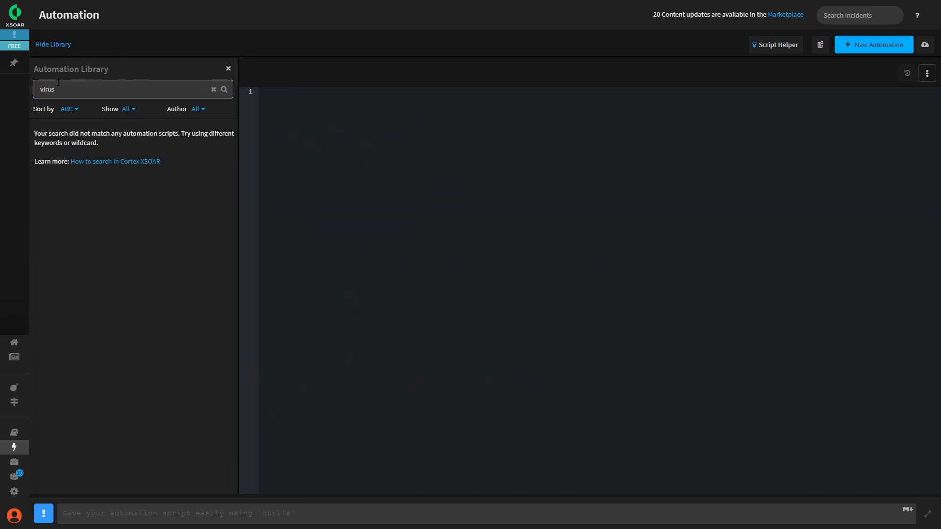
left_click_drag(62, 90, 26, 94)
key("BackSpace")
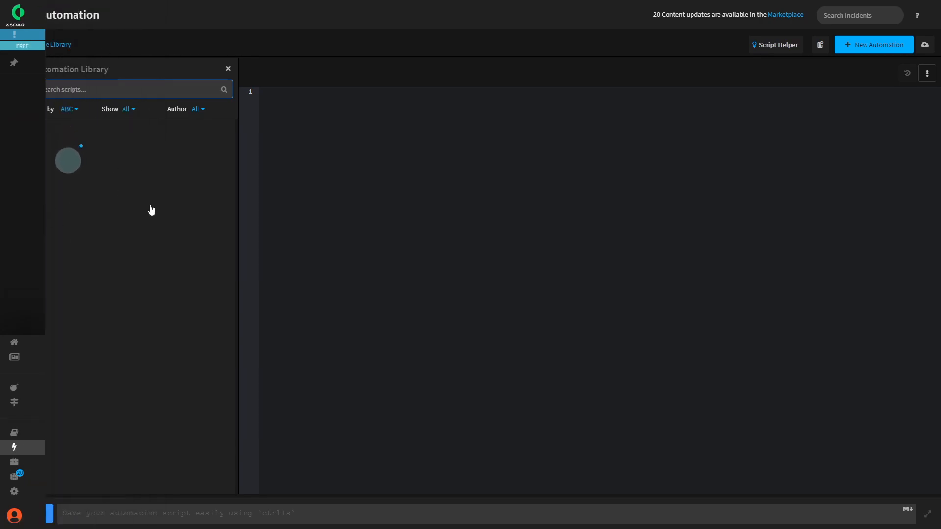
Go to the Playbooks page and search the playbooks for "virus"
mouse_move(22, 405)
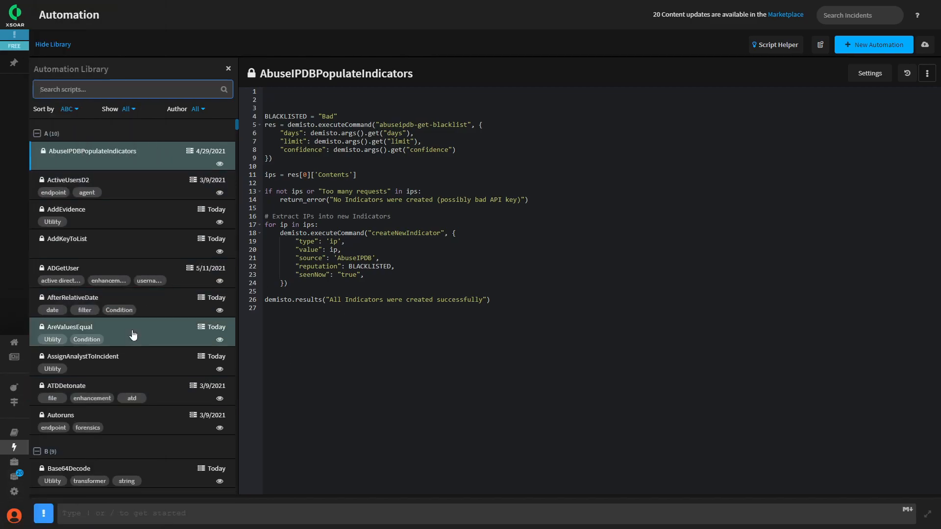
mouse_move(33, 436)
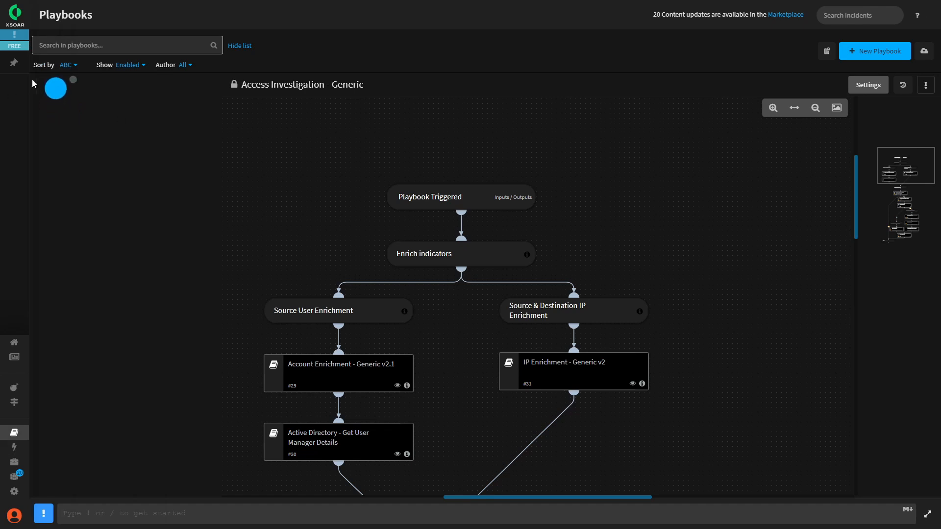
left_click(152, 46)
type("virus")
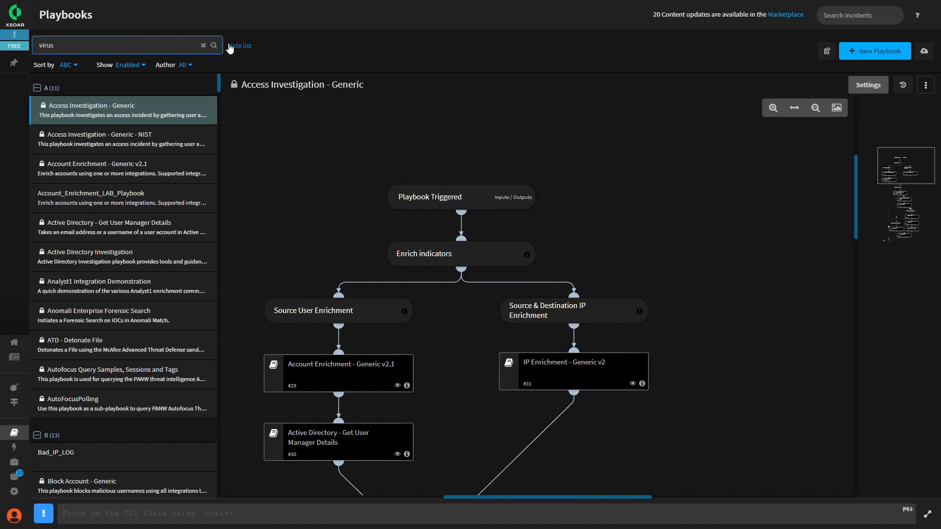
left_click(214, 45)
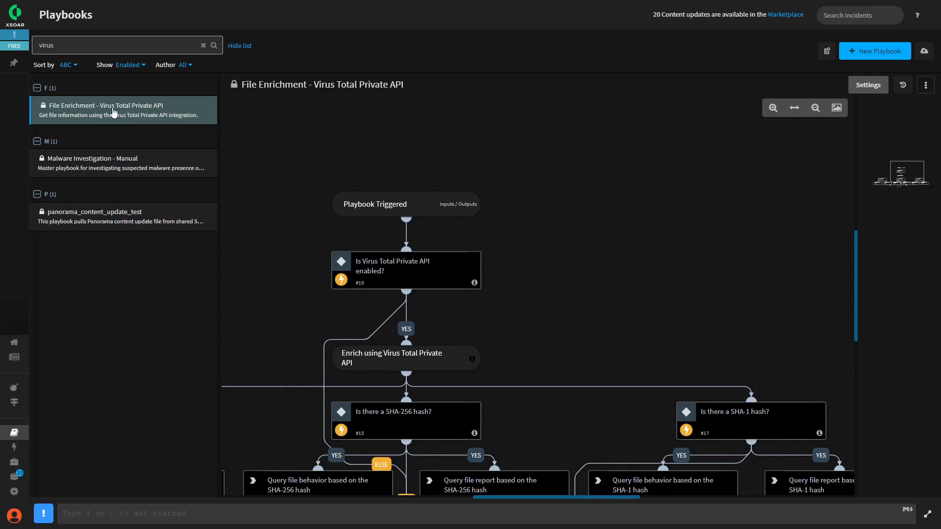
Inspect the "Is Virus Total Private API enabled?" task in the File Enrichment playbook, close it and hide the playbook list
scroll(598, 302, "down", 2)
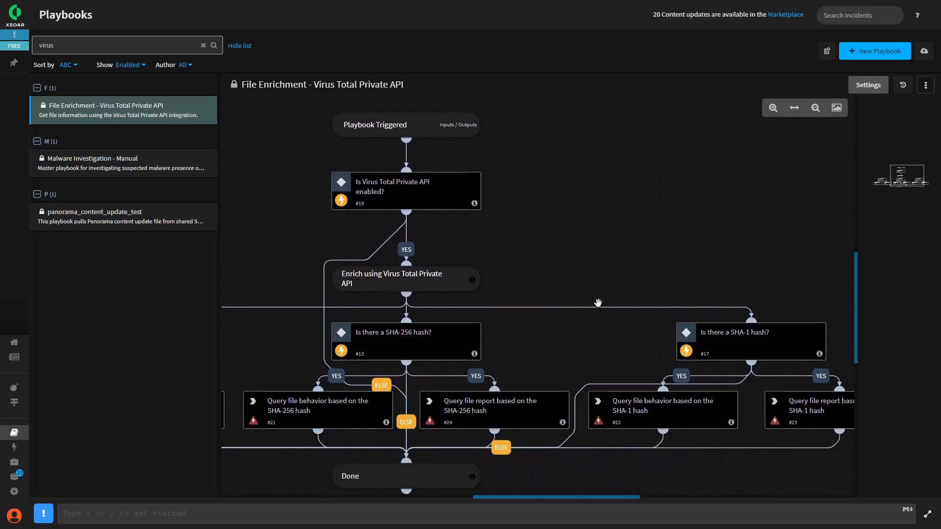
scroll(598, 302, "down", 2)
left_click(414, 121)
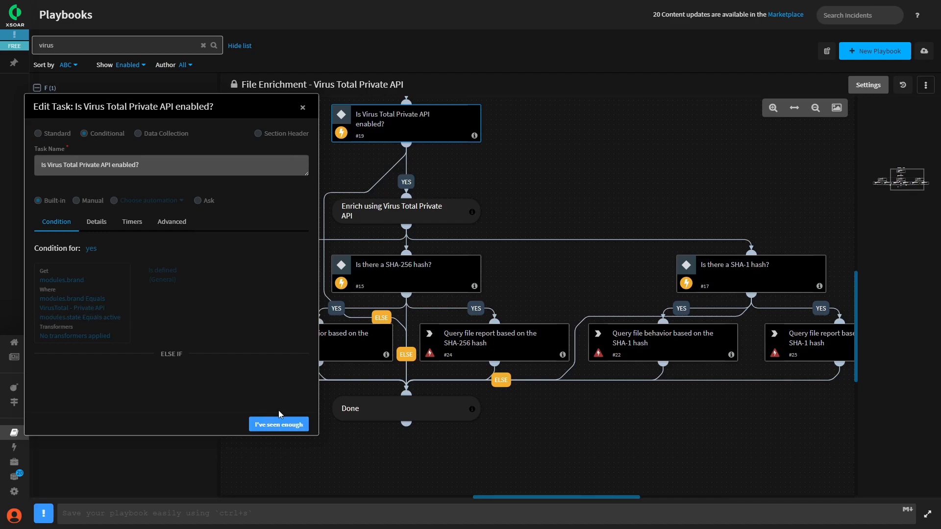
left_click(279, 425)
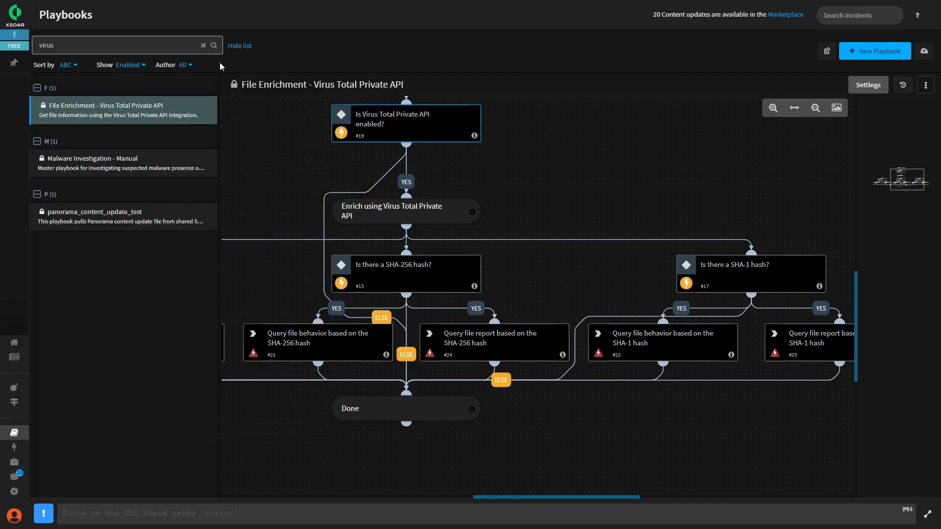
left_click(240, 45)
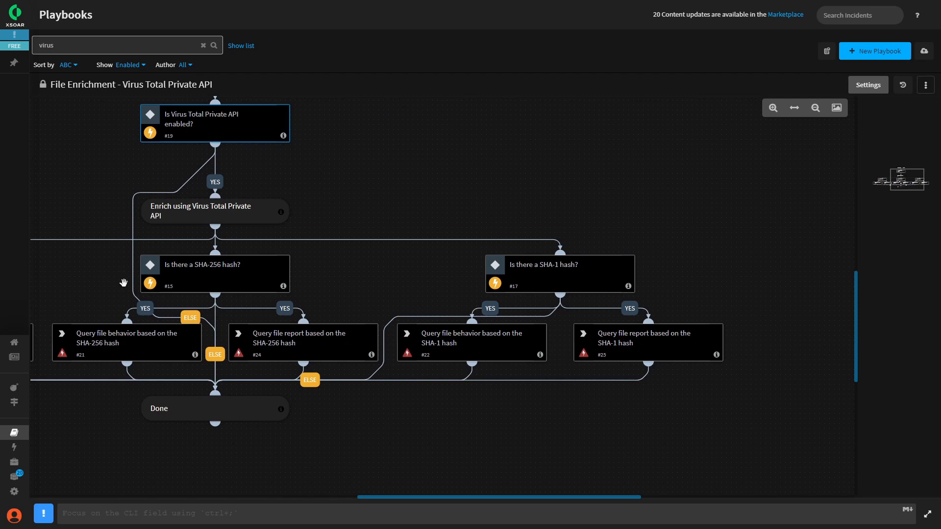
Return to the Automation page and open the AddEvidence script to view its code
mouse_move(62, 480)
left_click(44, 450)
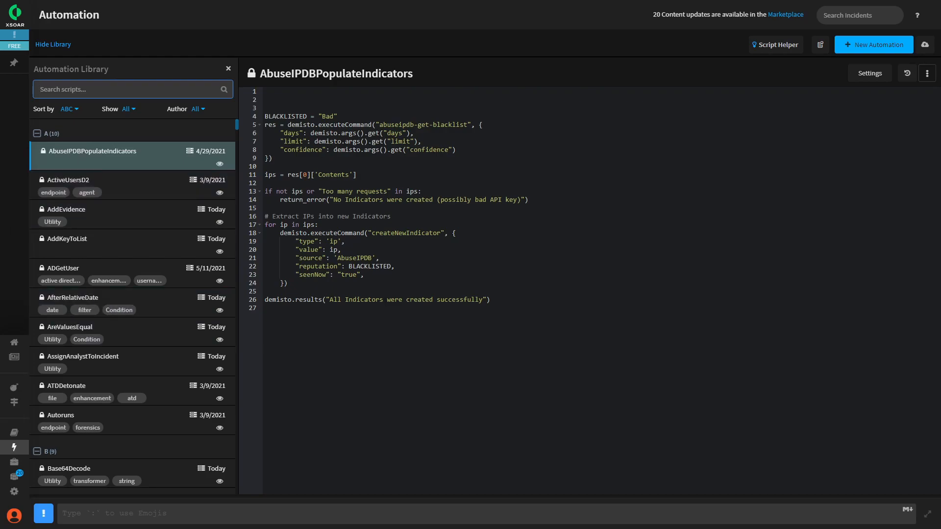
left_click(130, 211)
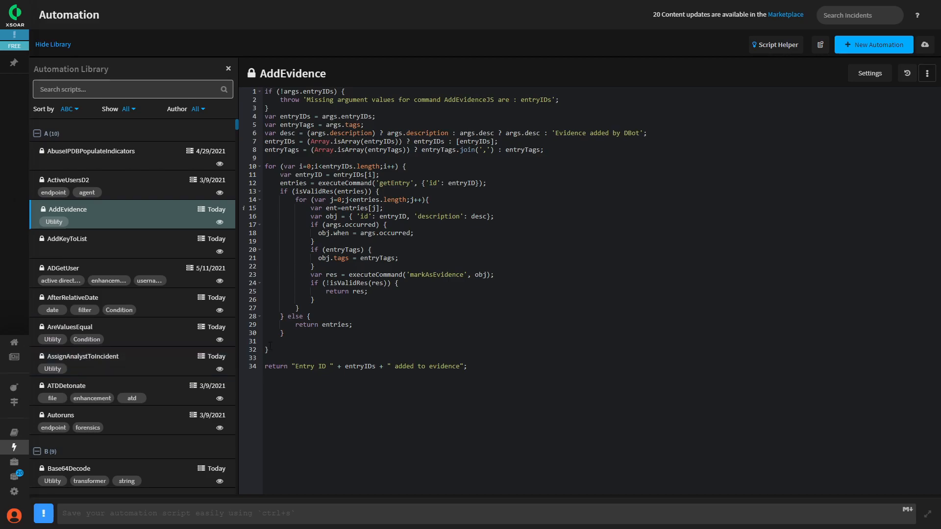
Return to Playbooks and review the inputs and outputs of the File Enrichment - Virus Total Private API playbook, closing them without saving
mouse_move(35, 438)
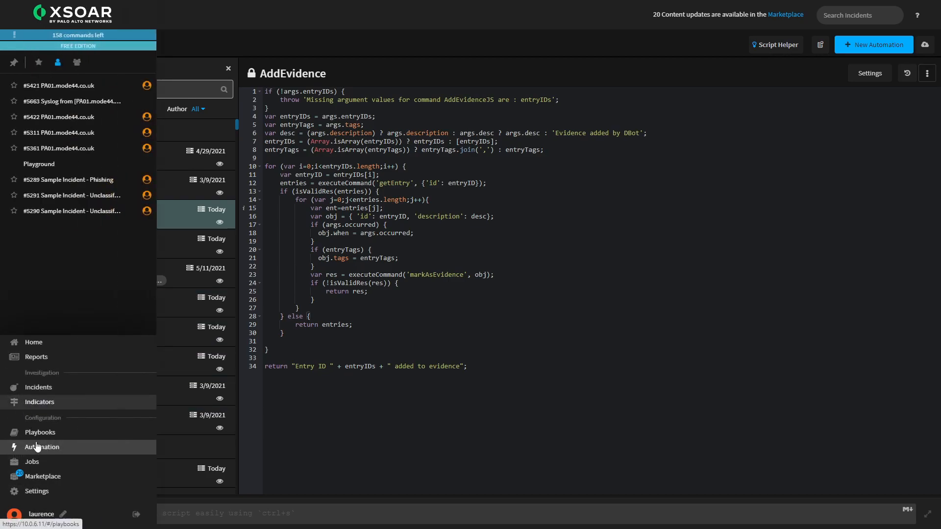
left_click(36, 434)
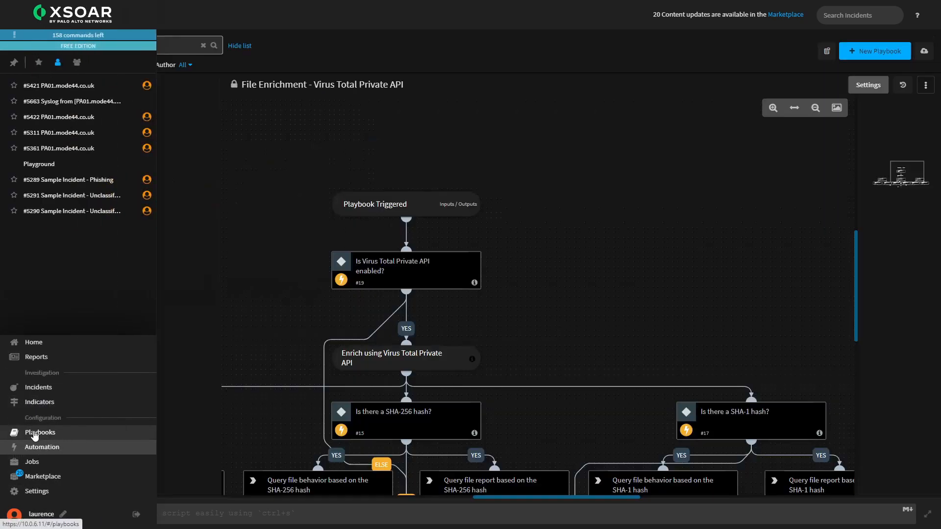
left_click(391, 205)
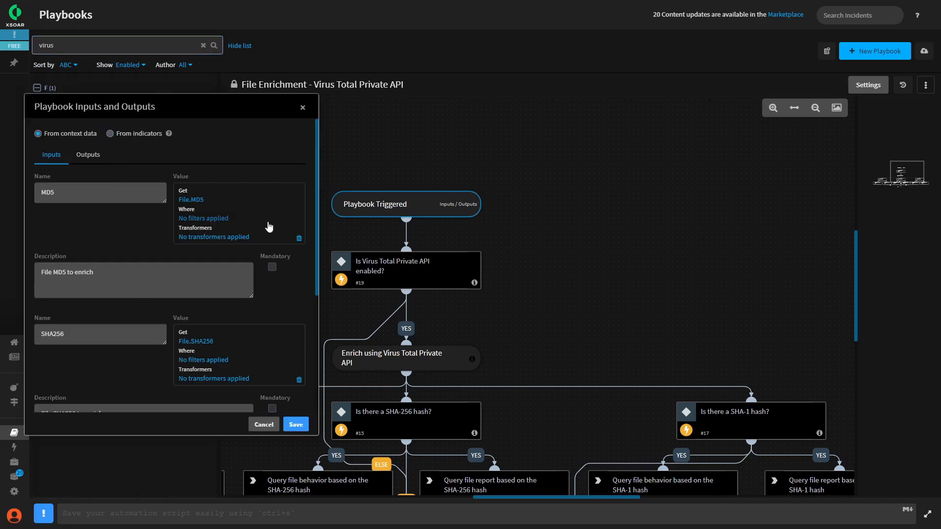
scroll(128, 245, "down", 4)
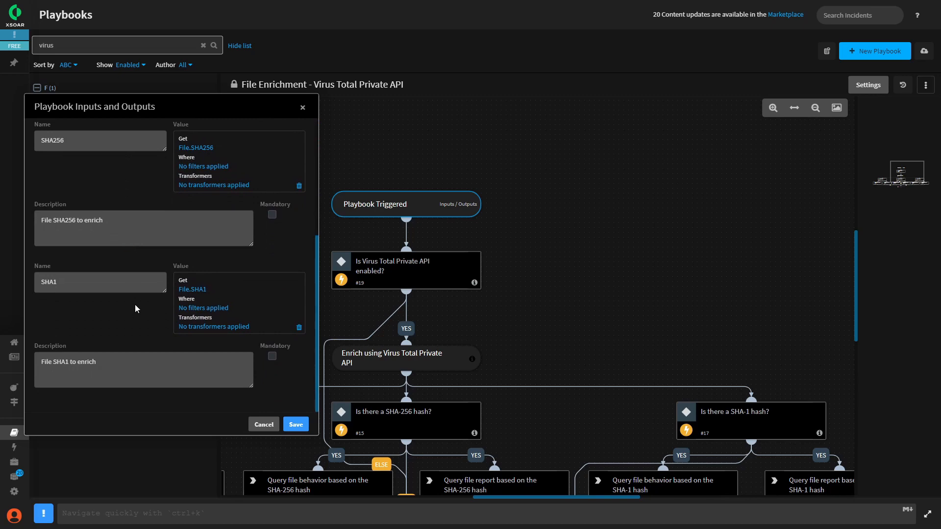
scroll(135, 306, "up", 4)
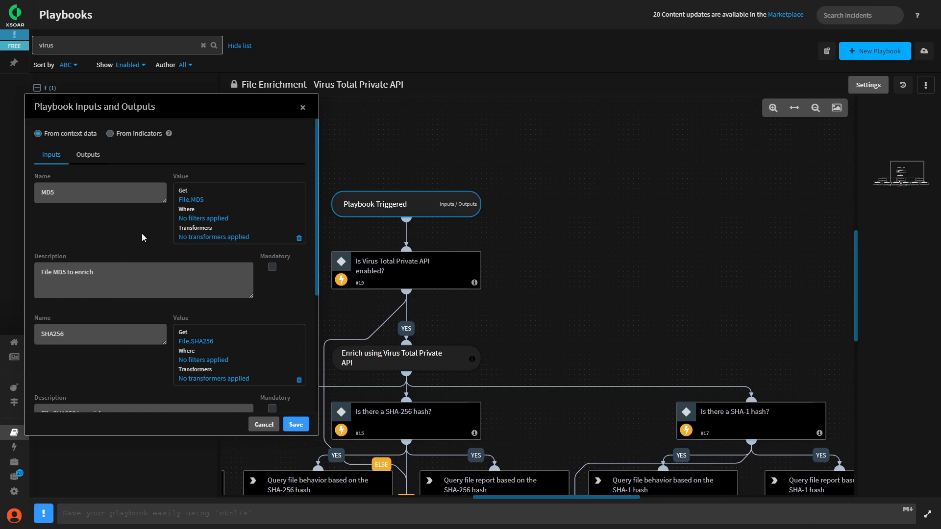
left_click(87, 155)
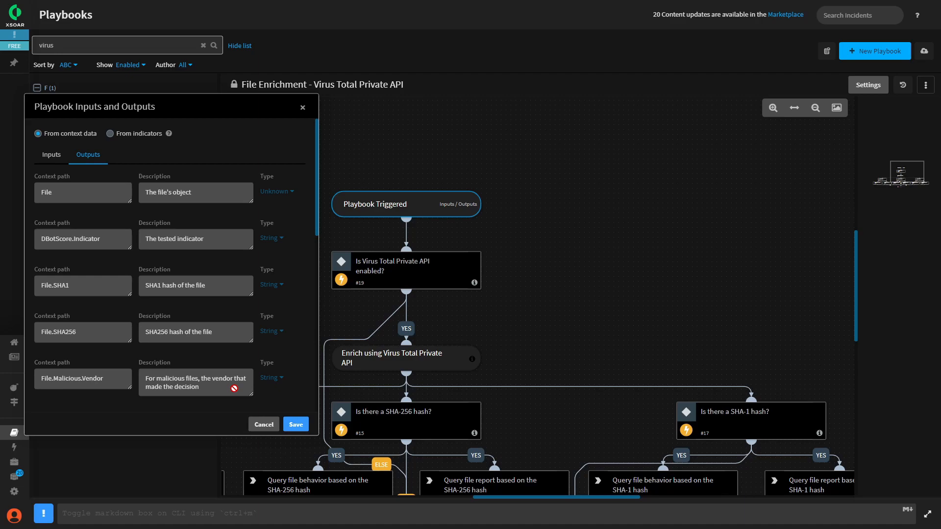
left_click(261, 425)
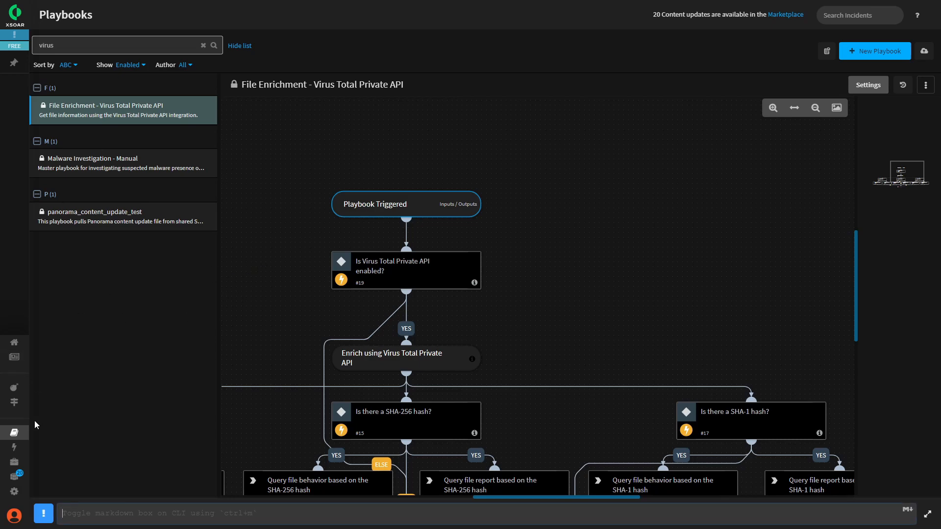
Go back to the Automation page and read the addChildInvestigation command's documentation in the Script Helper, then collapse it
mouse_move(38, 447)
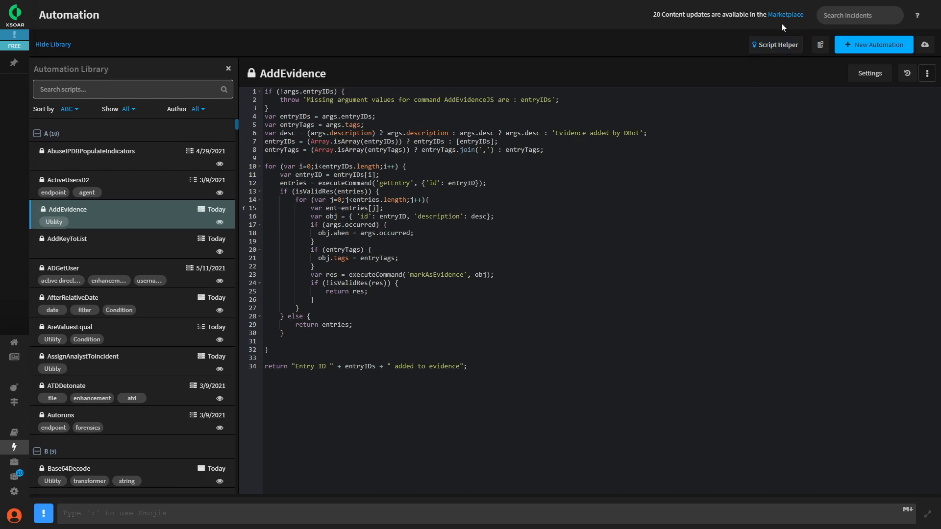
left_click(783, 42)
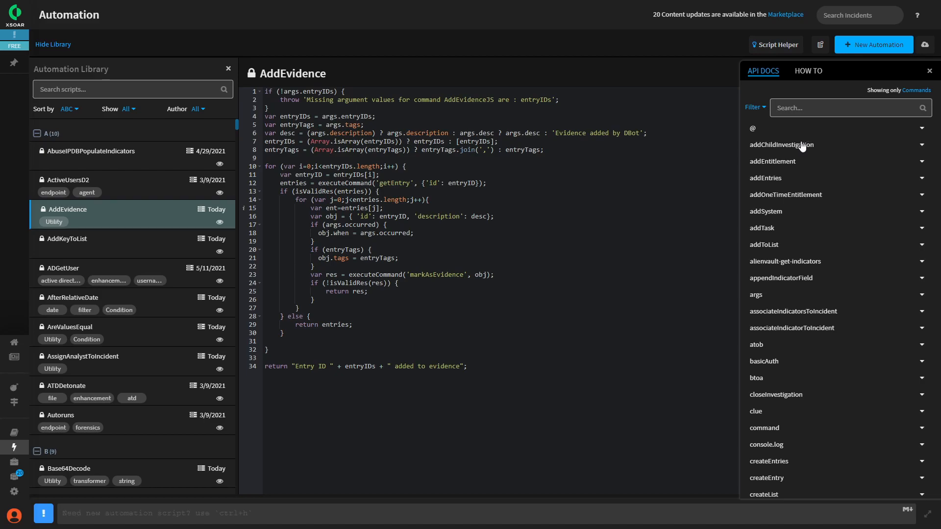
left_click(770, 146)
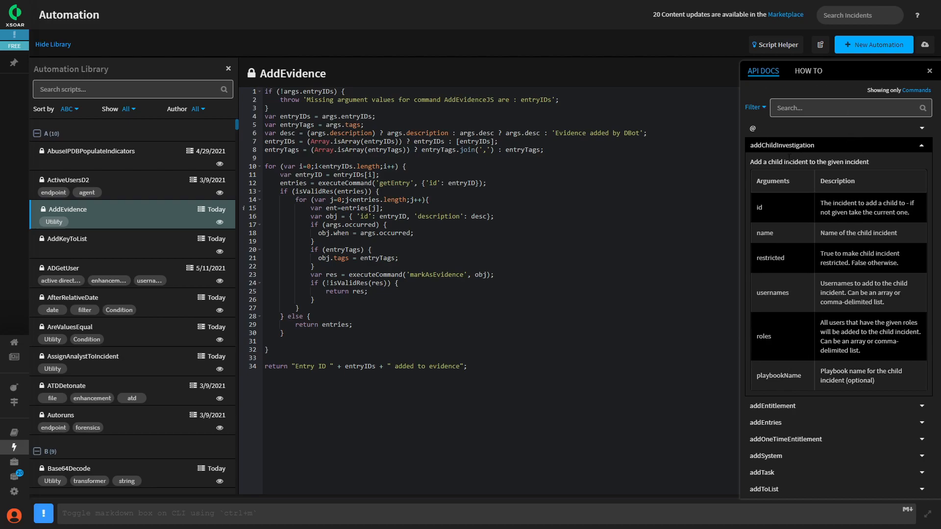
left_click(921, 146)
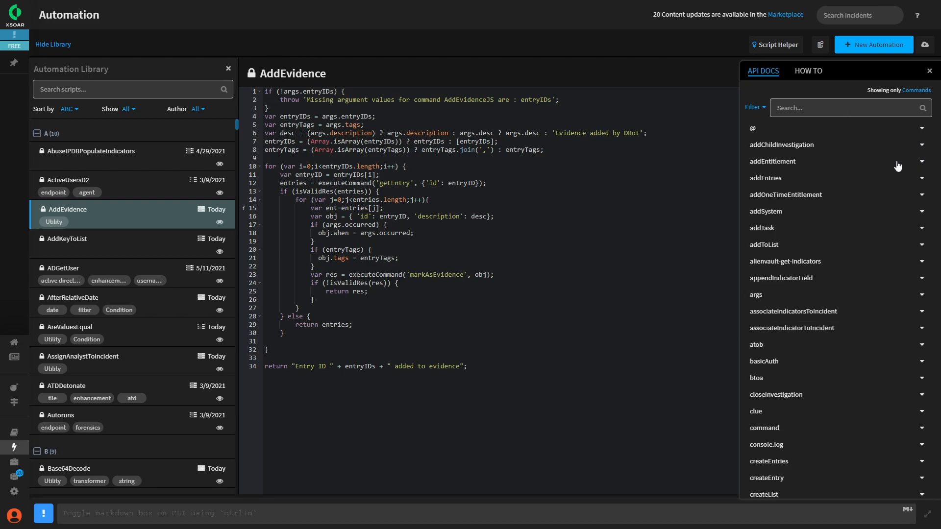
Filter the Script Helper's API docs to Scripts and expand the ActiveUsersD2 entry
left_click(918, 91)
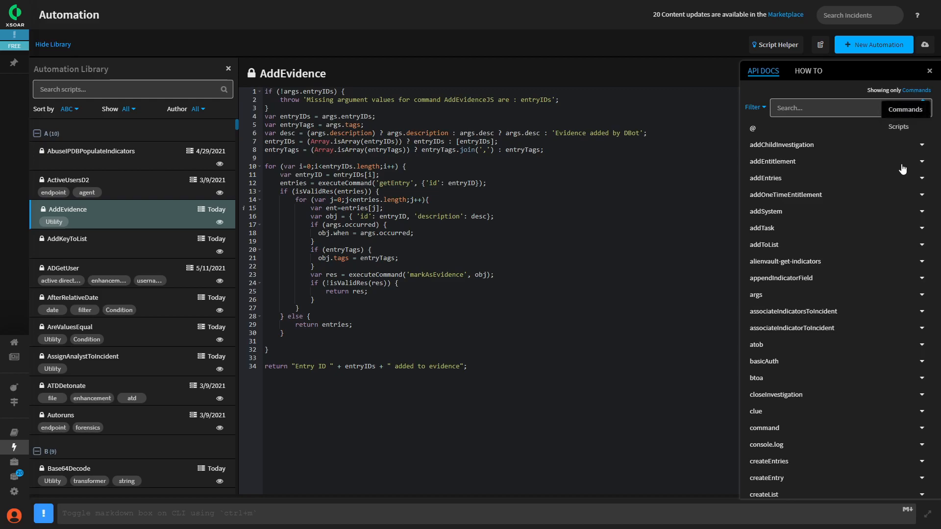
left_click(902, 128)
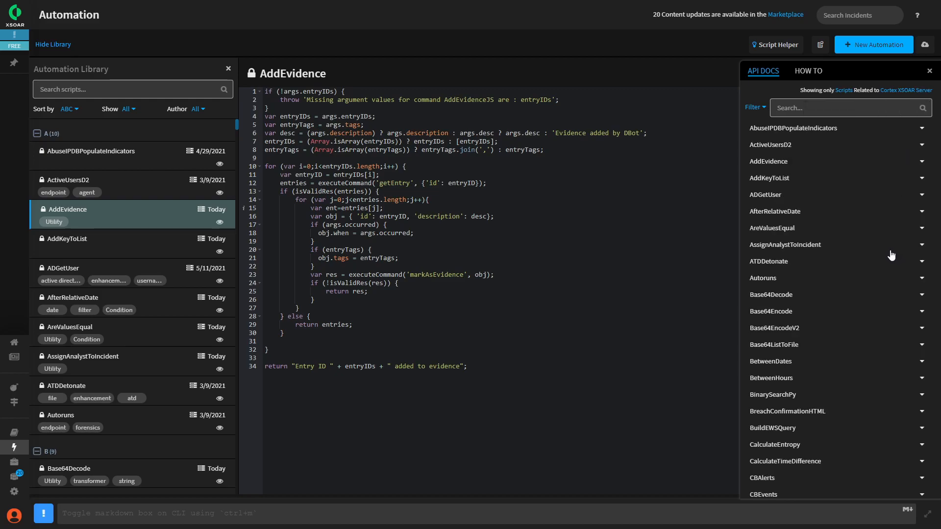
left_click(772, 147)
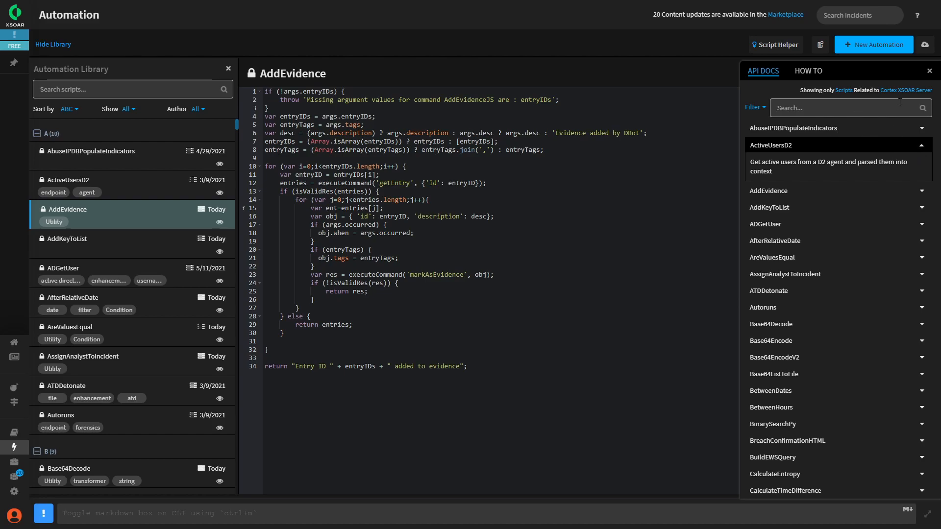
Read the AbuseIPDBPopulateIndicators script documentation and the how-to on returning an error to the War Room, then close the Script Helper
left_click(921, 129)
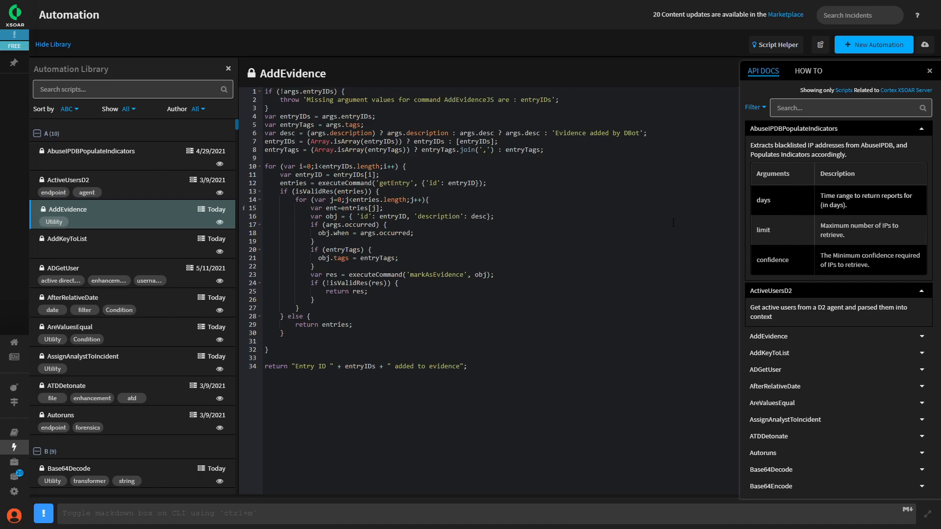
left_click(808, 71)
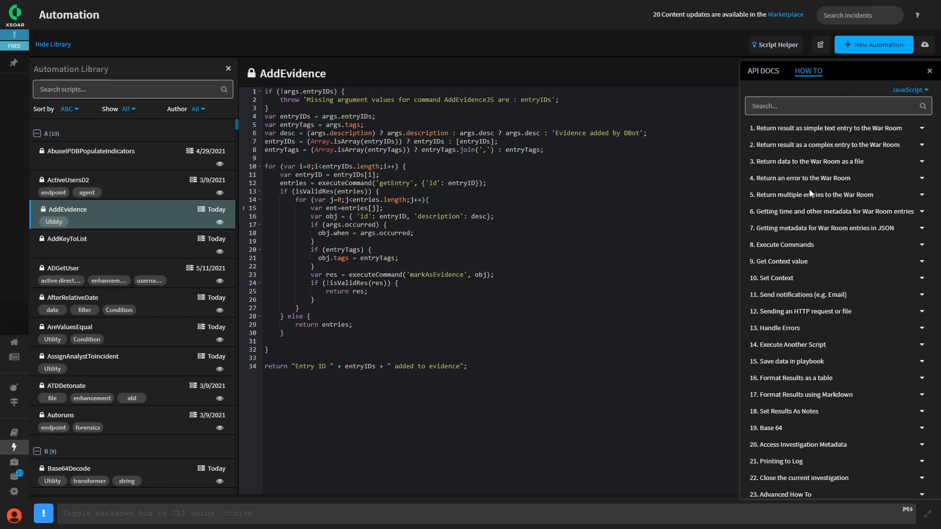
left_click(810, 179)
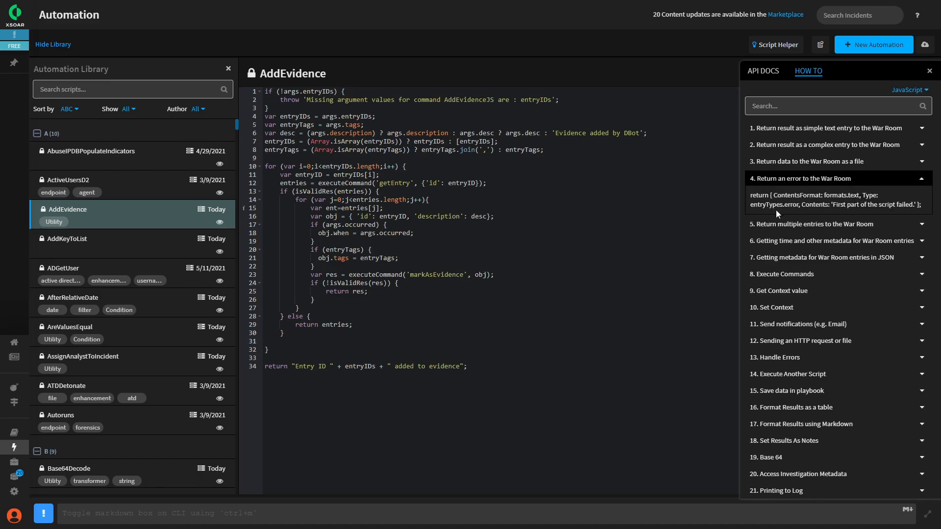
left_click_drag(922, 205, 752, 195)
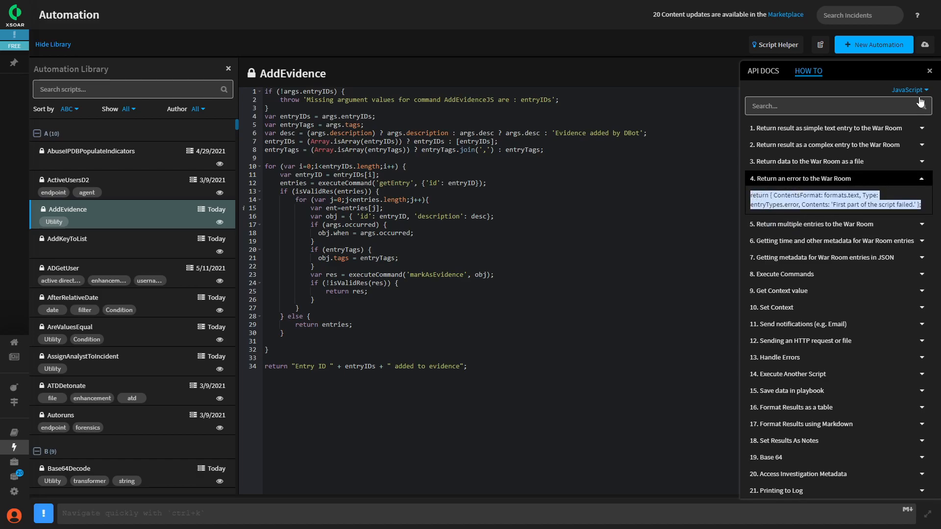
left_click(930, 71)
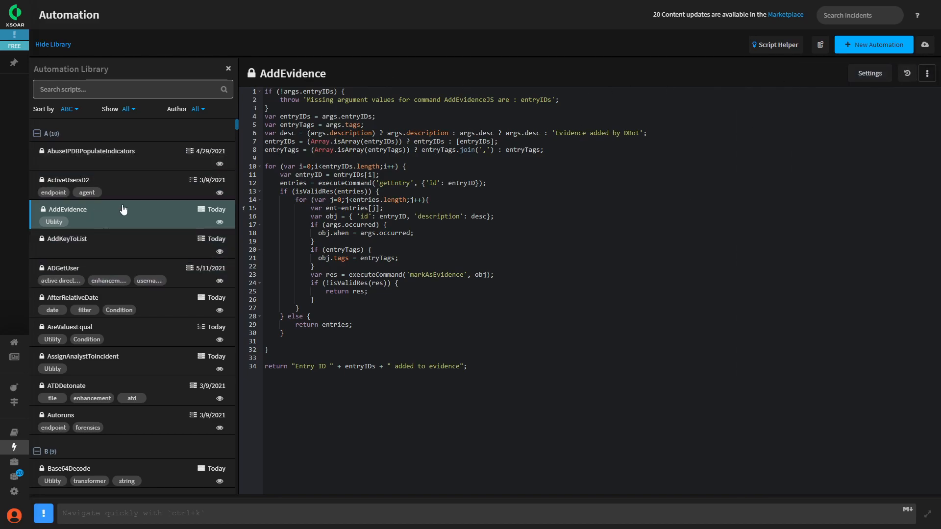
Create a new automation named test_automation
left_click(861, 49)
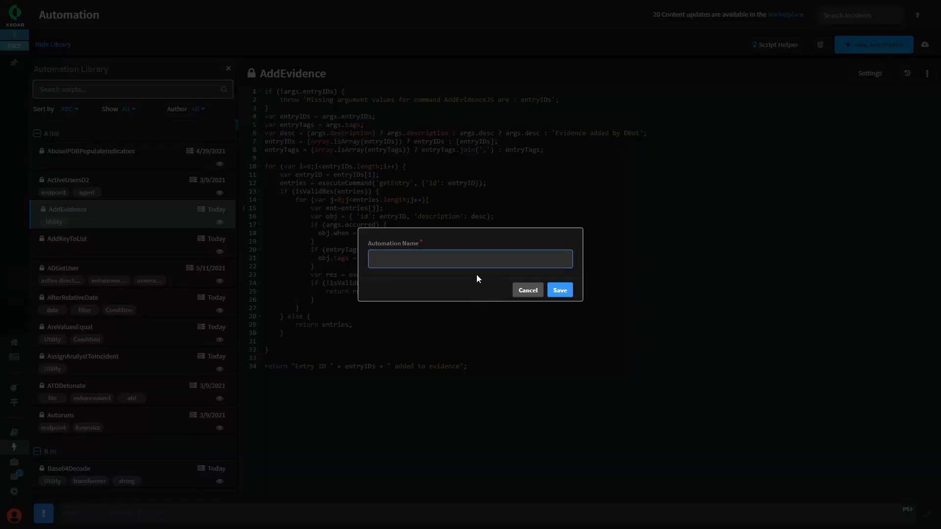
type("test_automation")
left_click(567, 291)
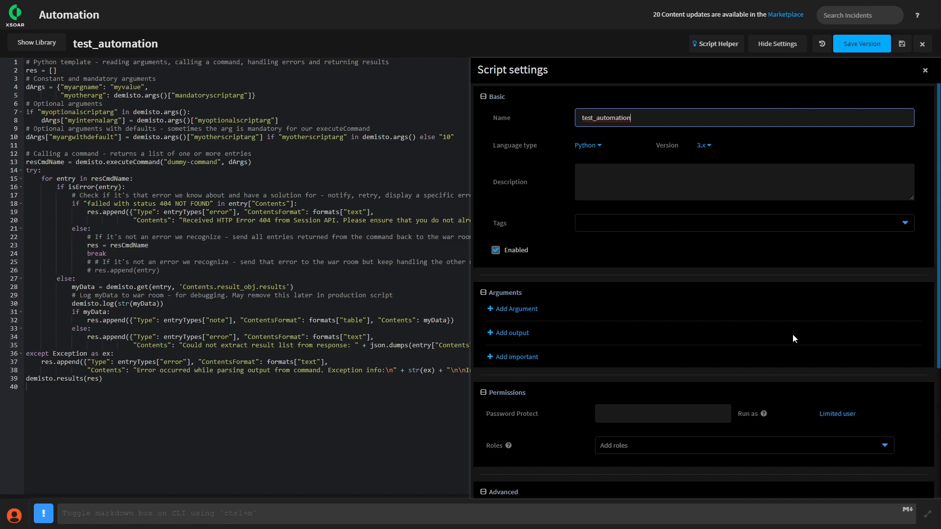
Enter "Automation for demonstration purpose" as the description of test_automation
left_click(825, 186)
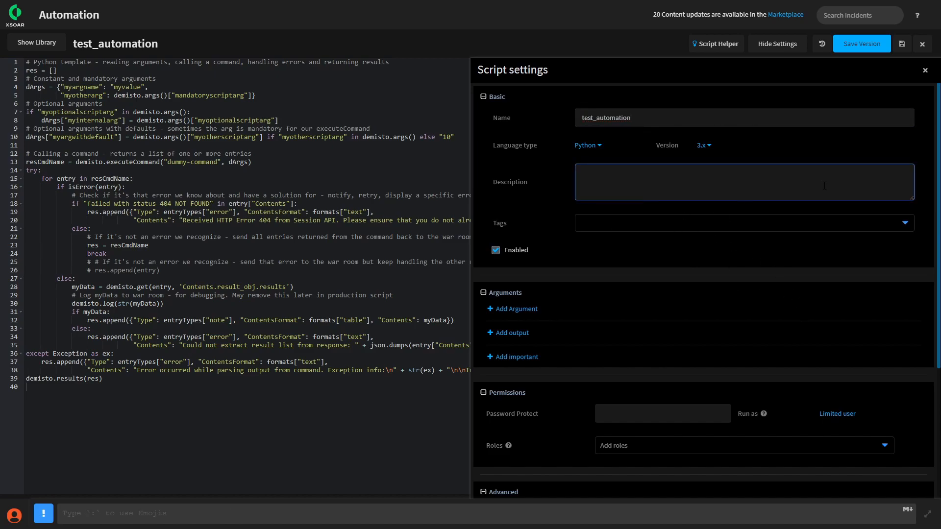
type("Automation for demonstration purpose")
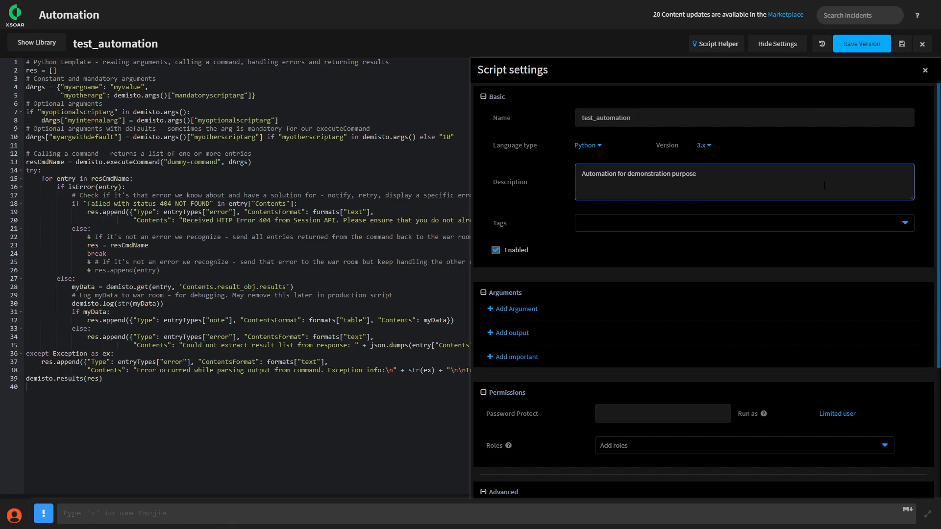
left_click(569, 255)
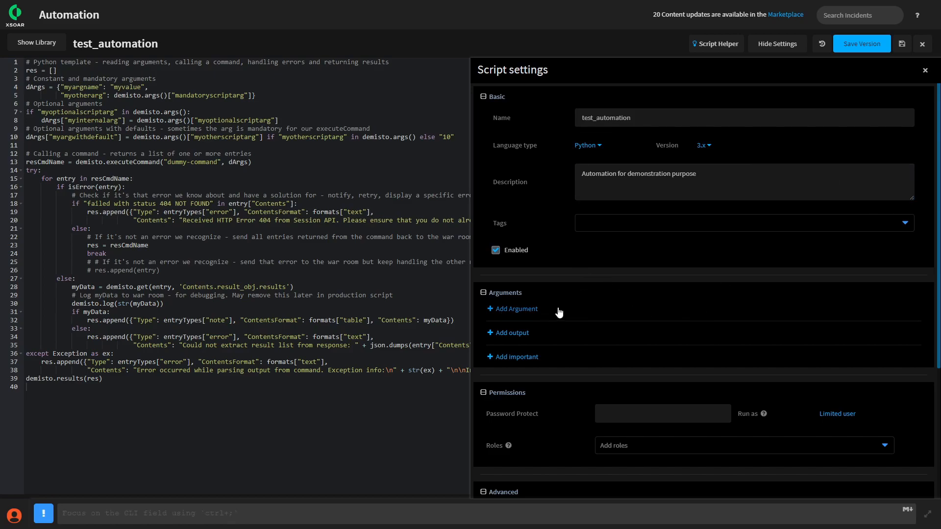
Add a blank argument to test_automation to inspect its fields, then collapse the Arguments section
left_click(529, 310)
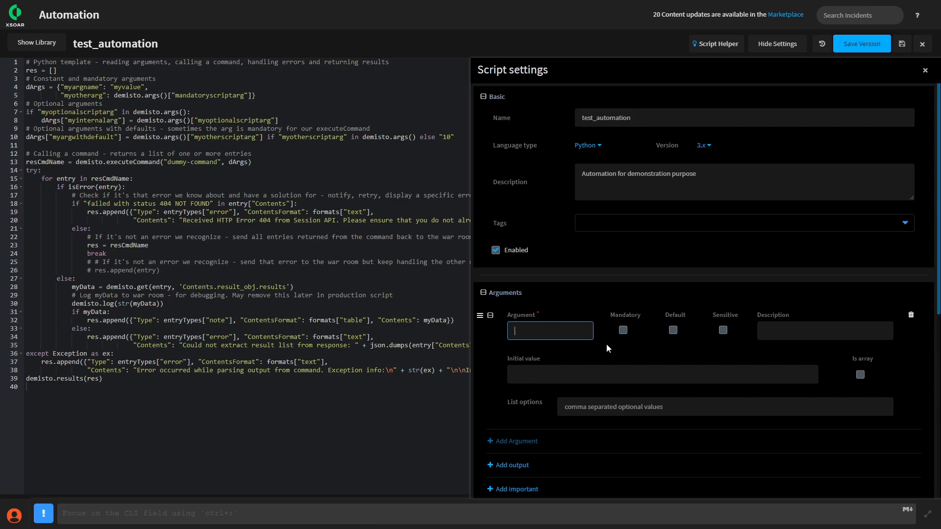
left_click(485, 293)
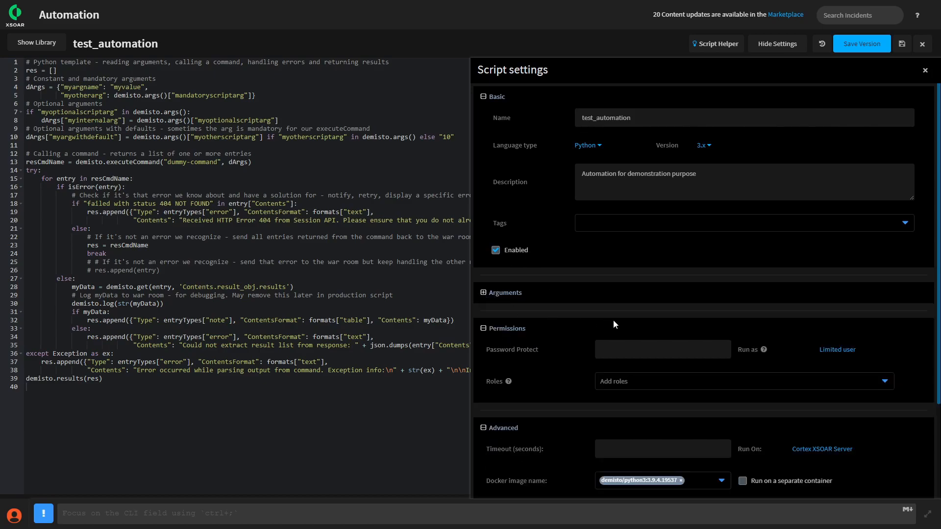
left_click(484, 292)
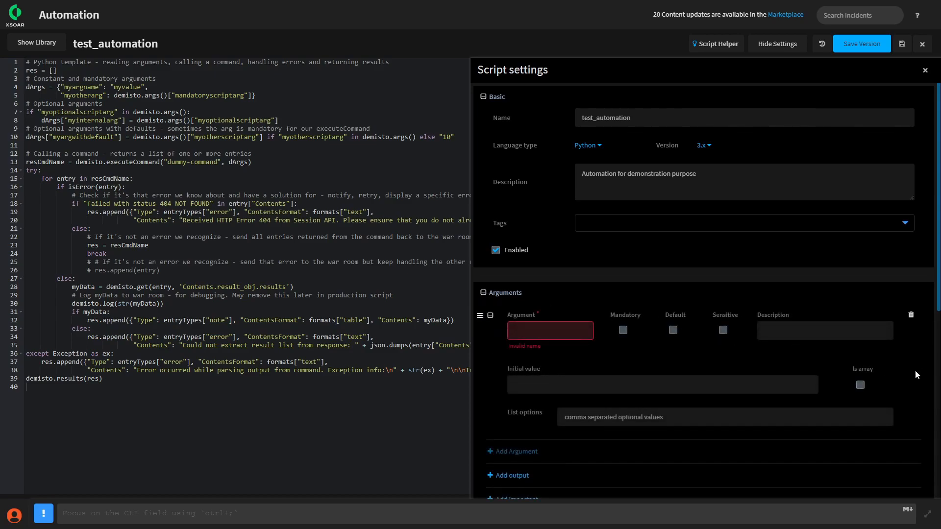
left_click(484, 293)
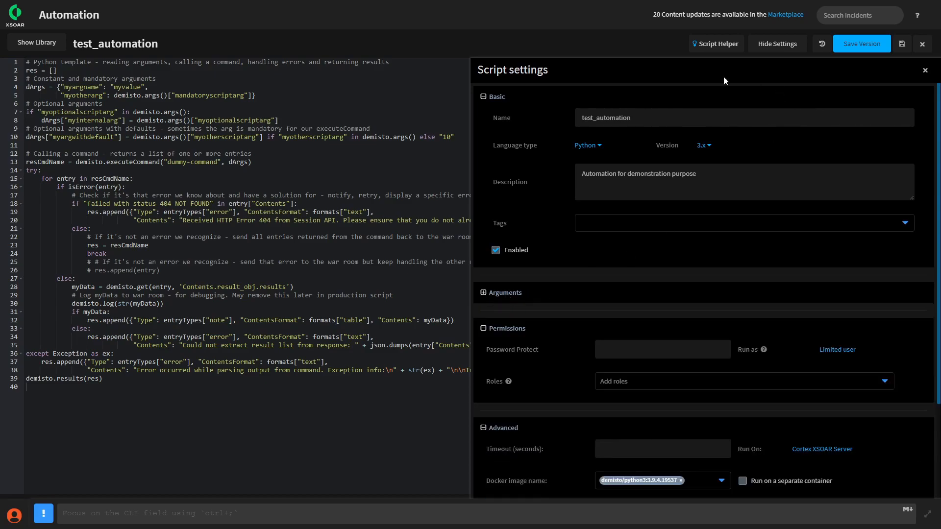
Review the Permissions, Advanced and Depends On Commands sections of the script settings, then close the settings
scroll(776, 331, "down", 3)
scroll(768, 332, "up", 1)
scroll(768, 332, "down", 1)
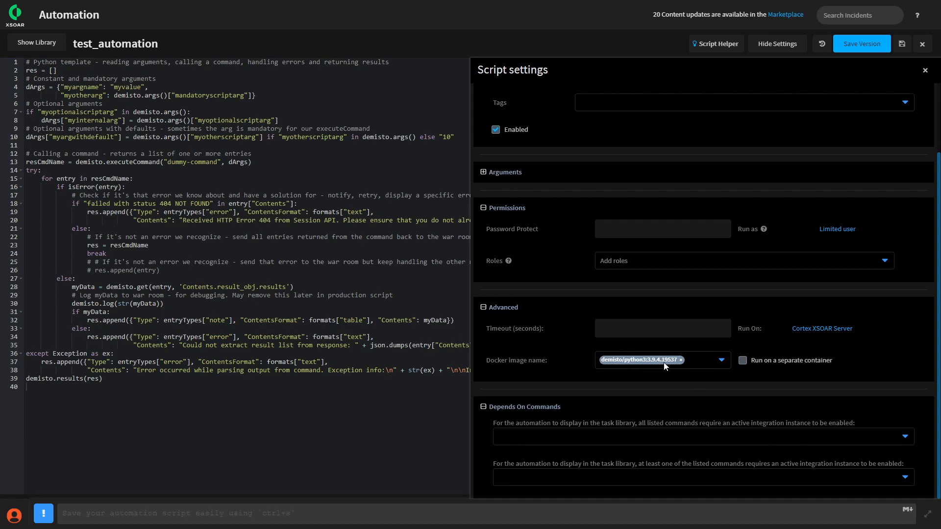
scroll(878, 325, "up", 3)
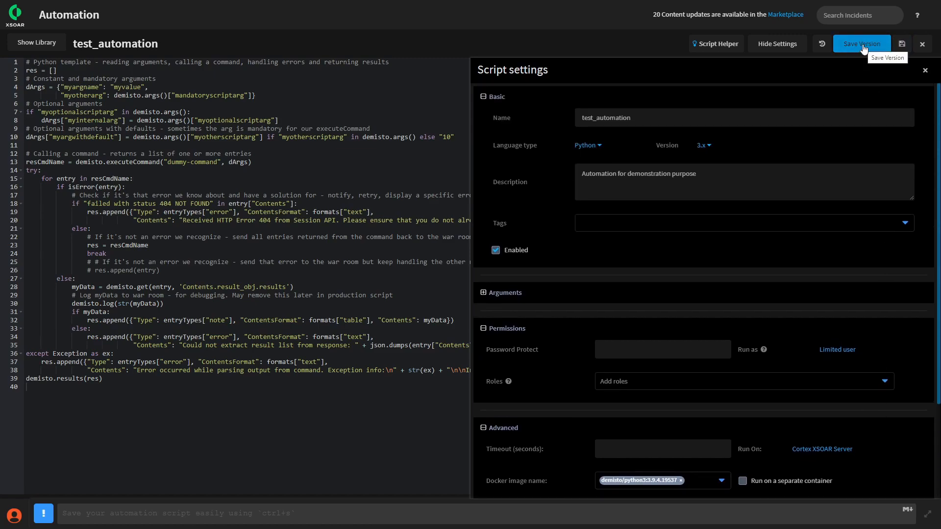
left_click(927, 71)
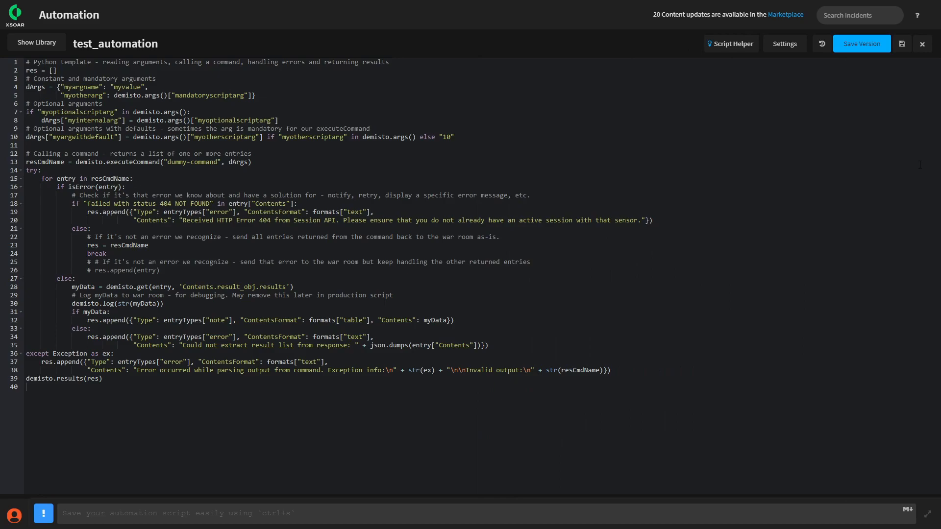
Open the addChildInvestigation command in the Script Helper and copy it into the script
left_click(734, 44)
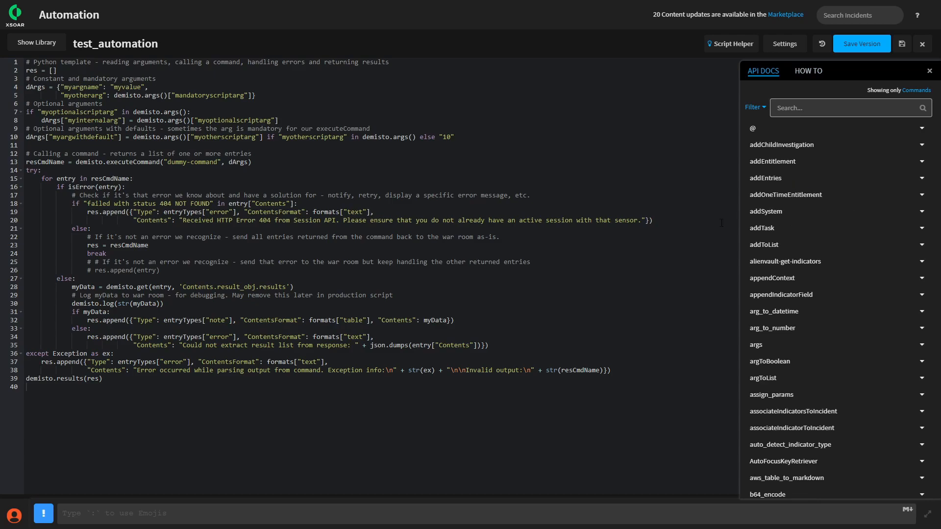
left_click(767, 145)
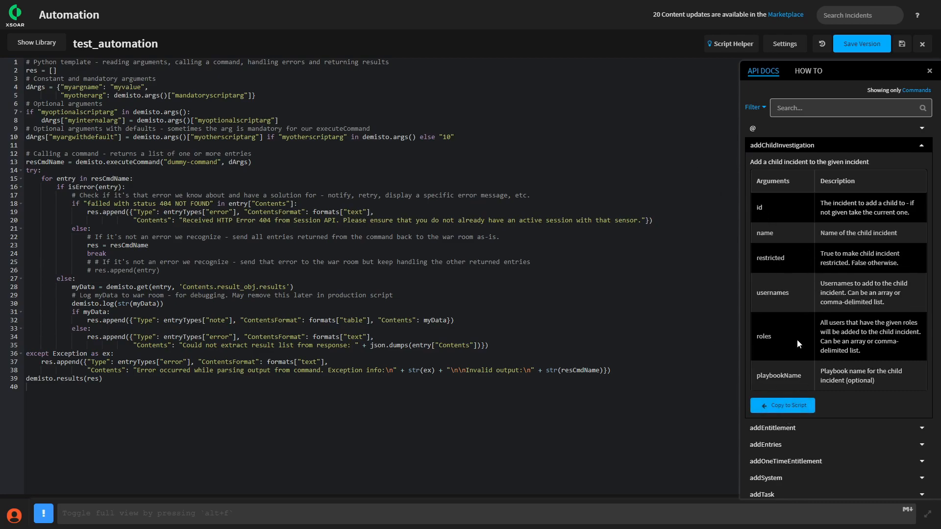
left_click(783, 407)
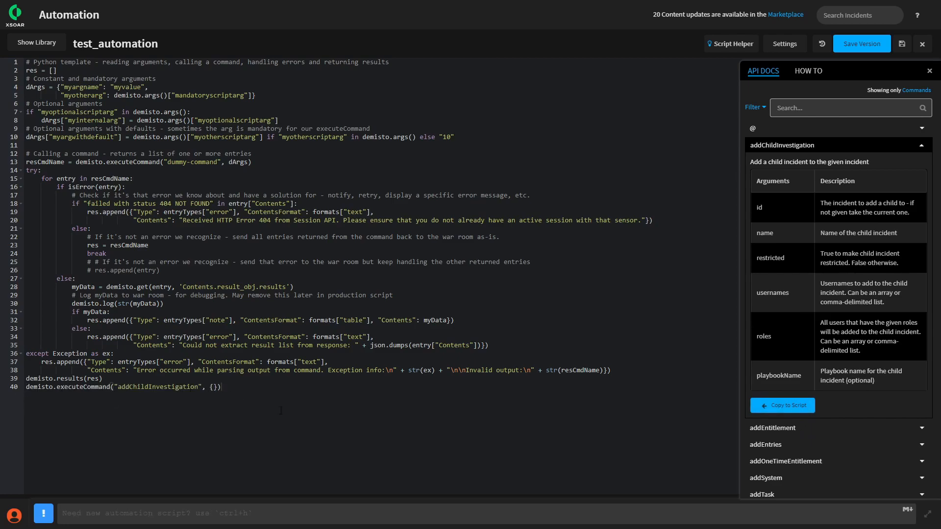
Copy the camelize function from the Script Helper into the script, then close the editor and discard the unsaved changes
scroll(813, 462, "down", 10)
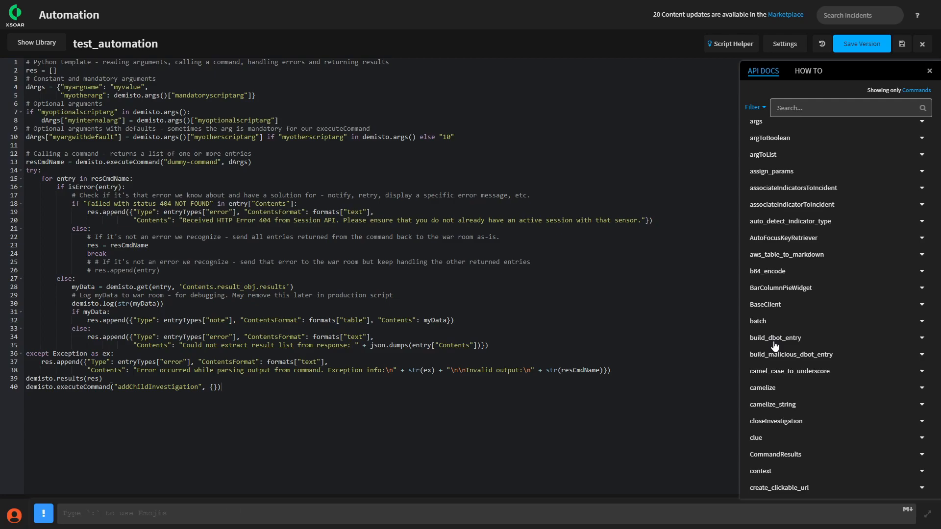
scroll(754, 360, "down", 2)
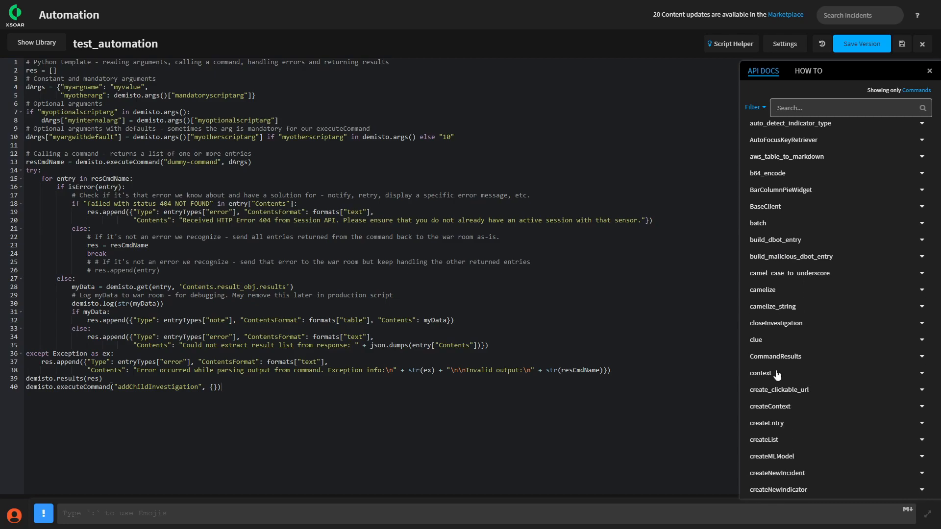
left_click(759, 291)
scroll(816, 405, "down", 1)
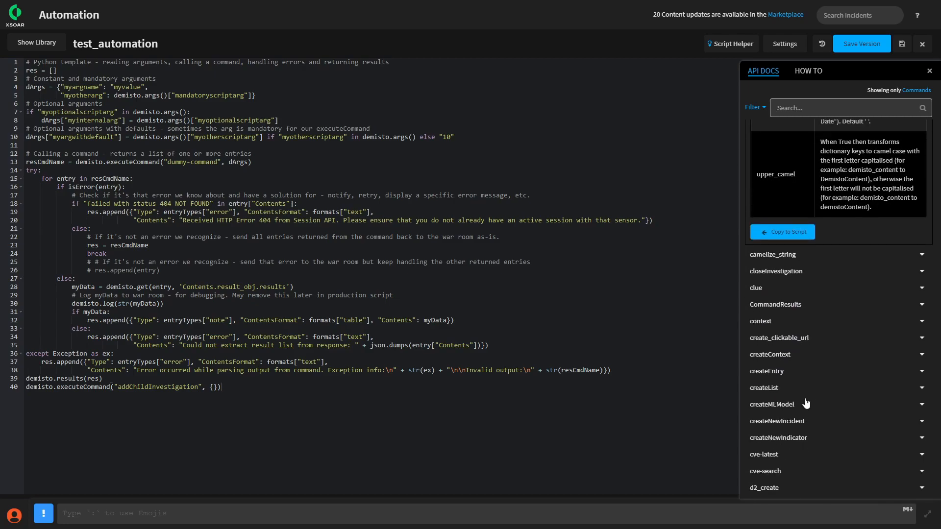
left_click(792, 233)
left_click(930, 71)
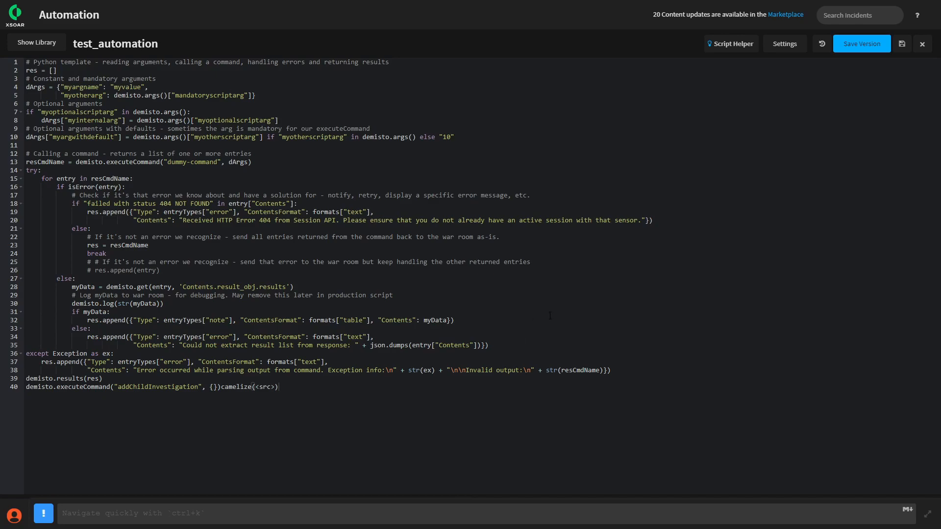
left_click(925, 46)
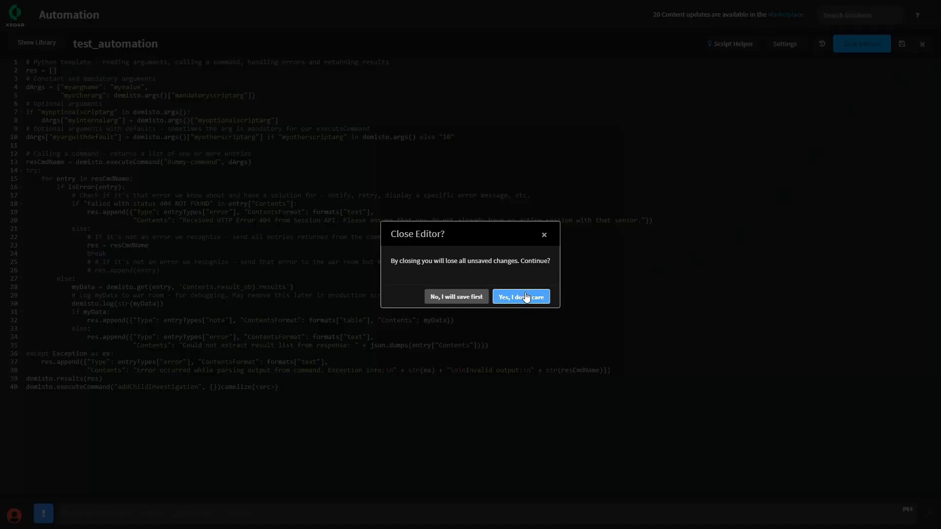
key("Return")
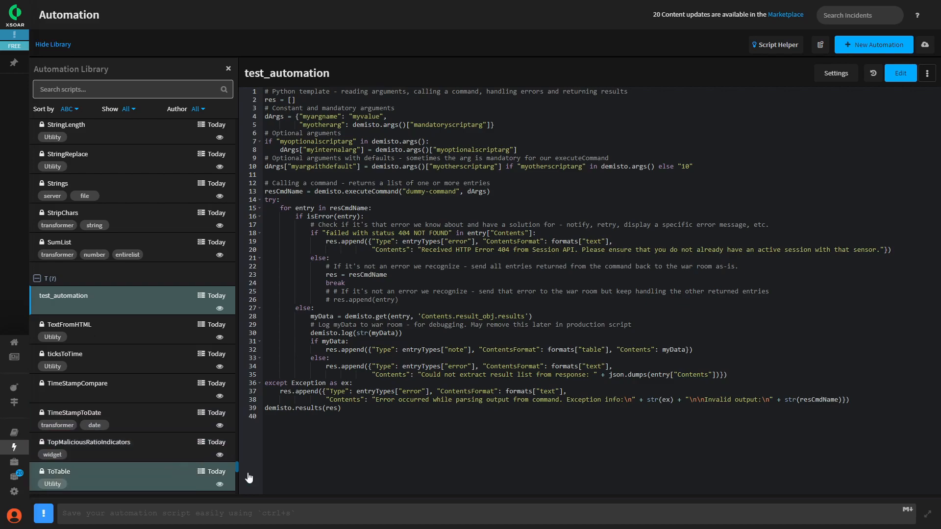
Open the Integration Permissions in the users and roles settings and show the PolySwarm integration's instances and commands
left_click(33, 493)
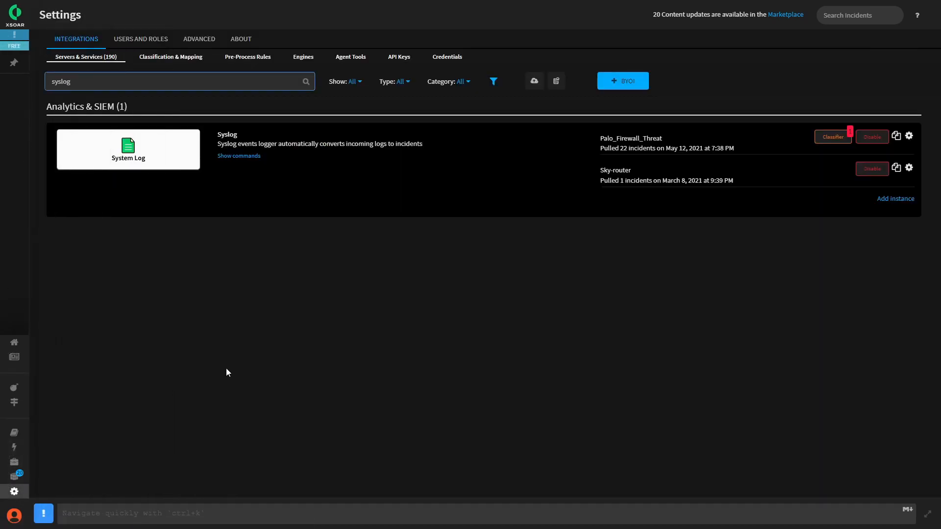
left_click(153, 37)
left_click(188, 59)
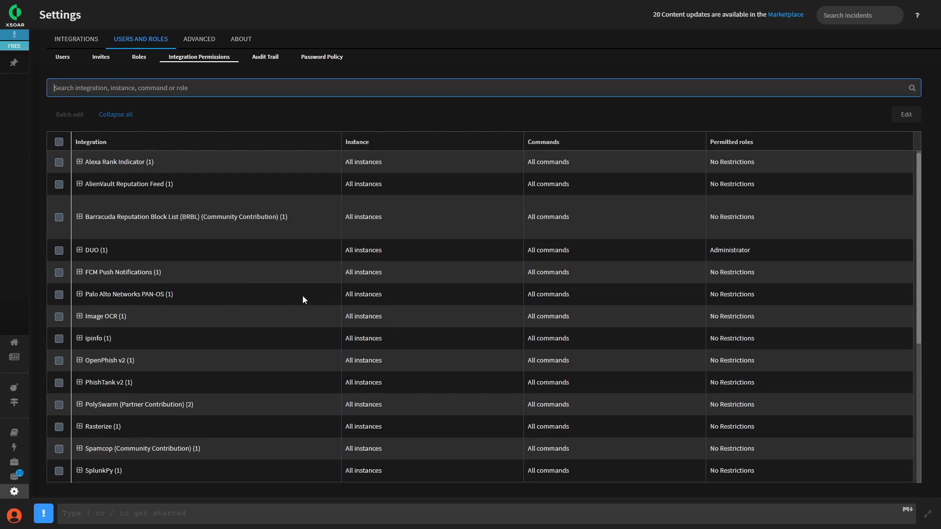
scroll(297, 300, "down", 5)
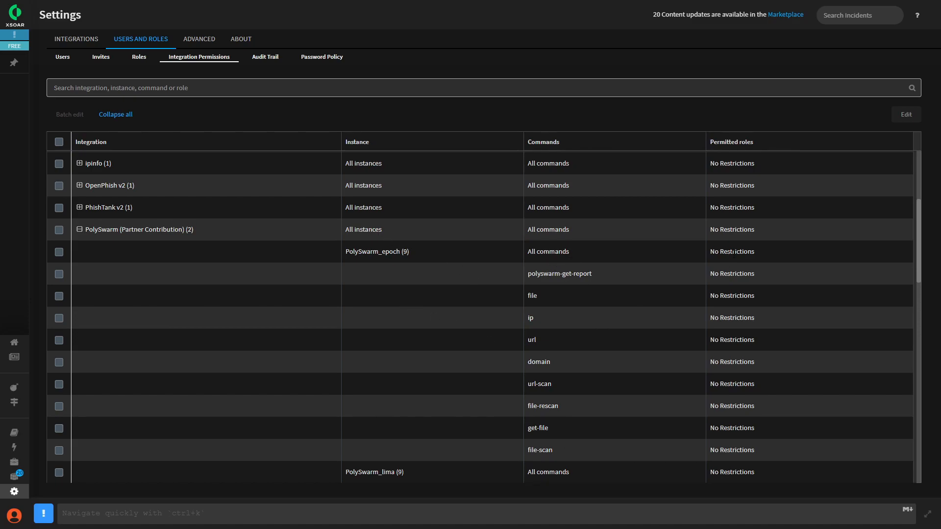
Edit the integration permissions and assign the Administrator role to all instances and commands of the PolySwarm integration
double_click(737, 252)
left_click(802, 253)
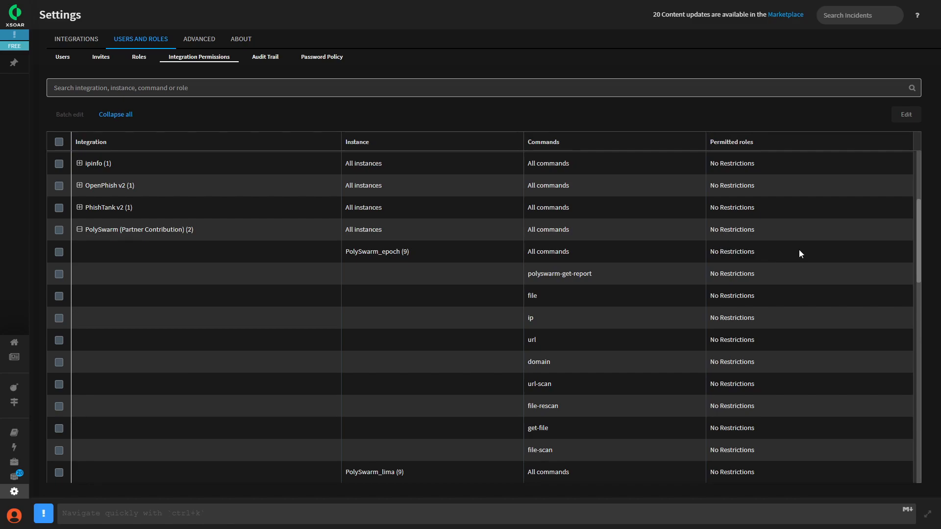
left_click(907, 116)
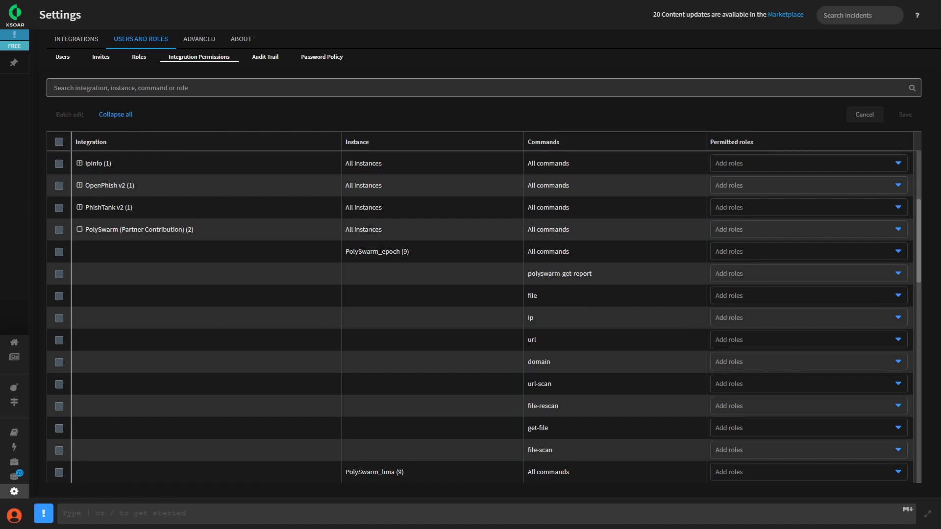
left_click(898, 230)
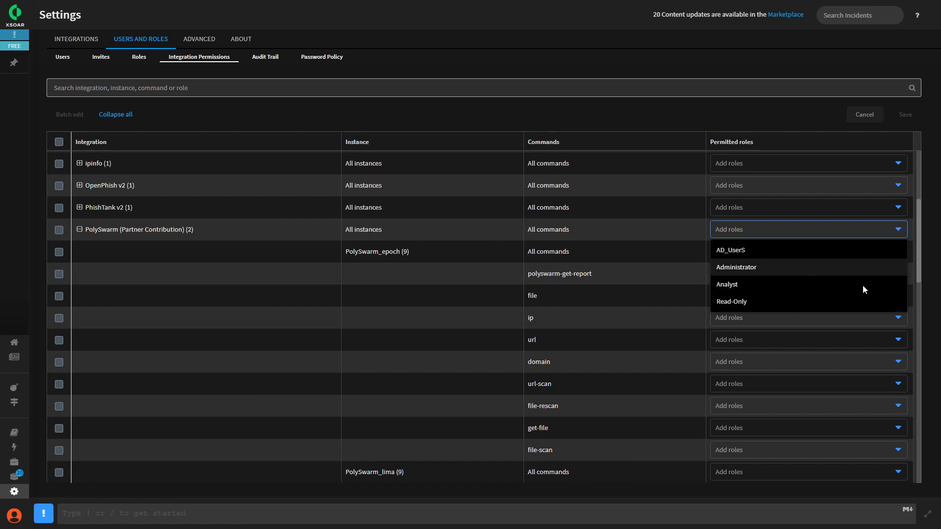
left_click(843, 267)
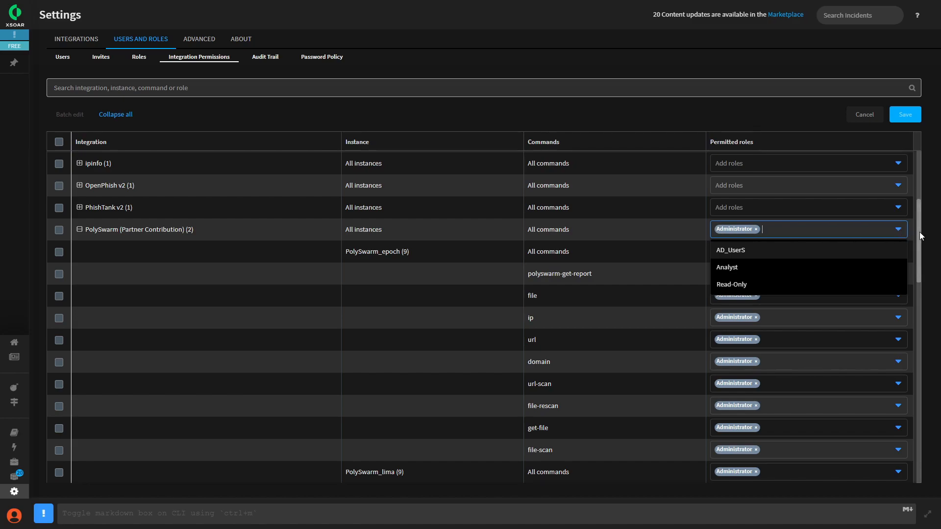
scroll(918, 239, "down", 1)
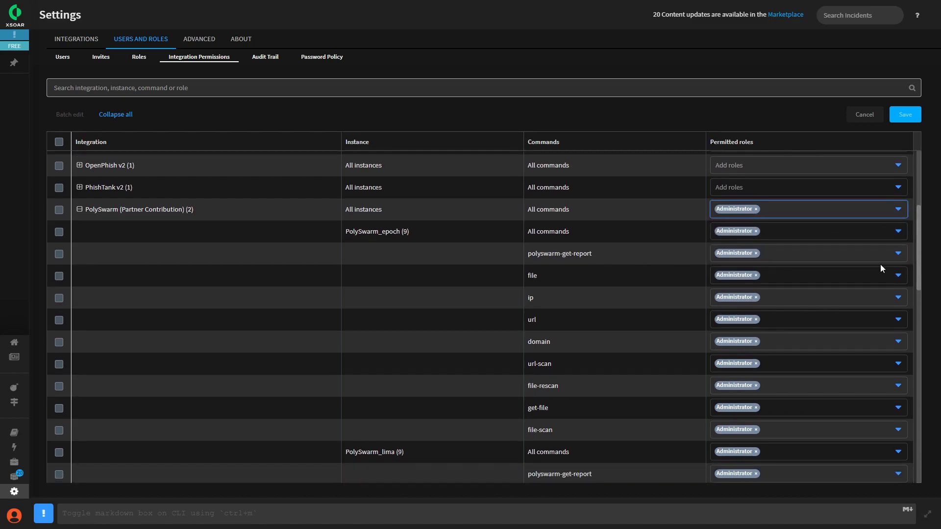
left_click_drag(919, 274, 939, 360)
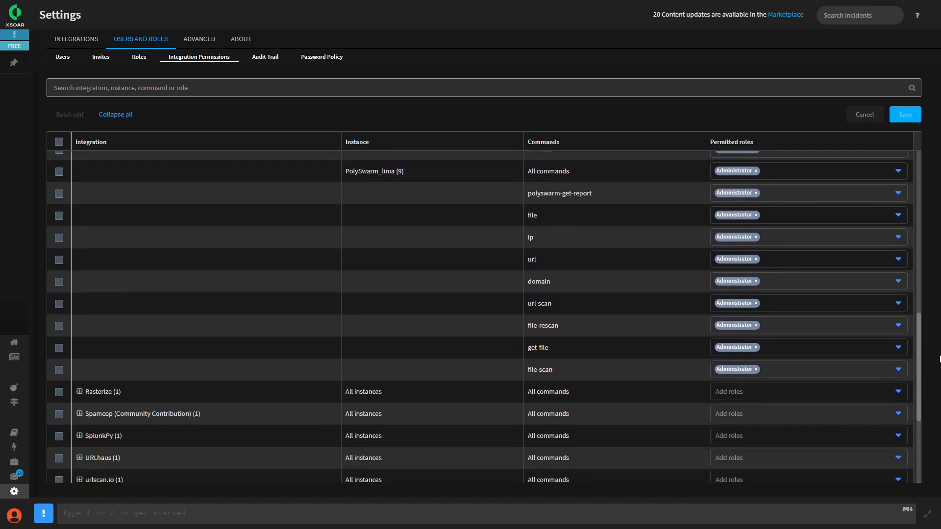
Add the Analyst role to the url-scan, file-rescan and get-file commands of the PolySwarm_lima instance
left_click(898, 303)
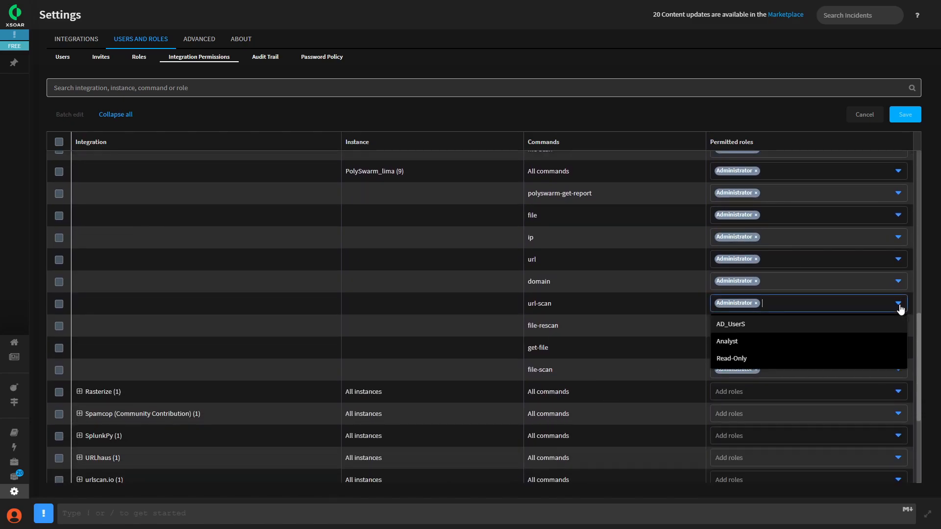
left_click(856, 343)
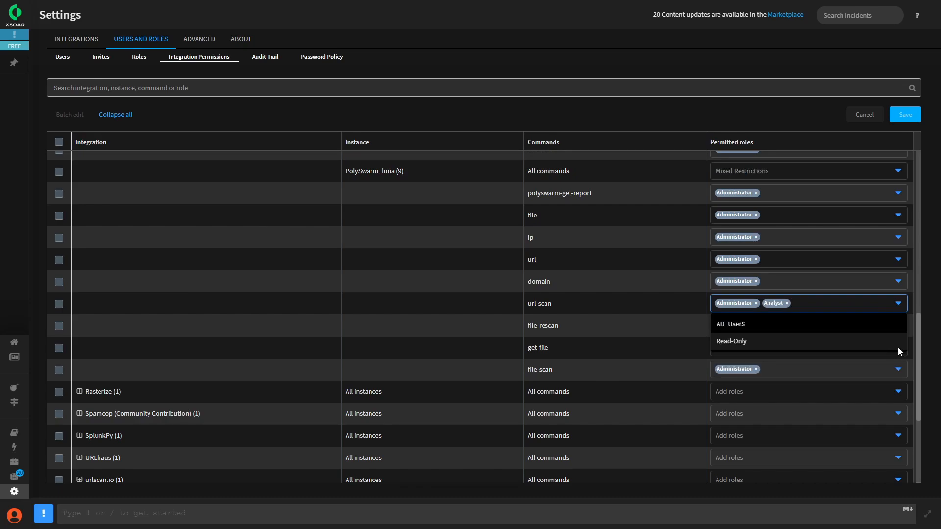
left_click(922, 337)
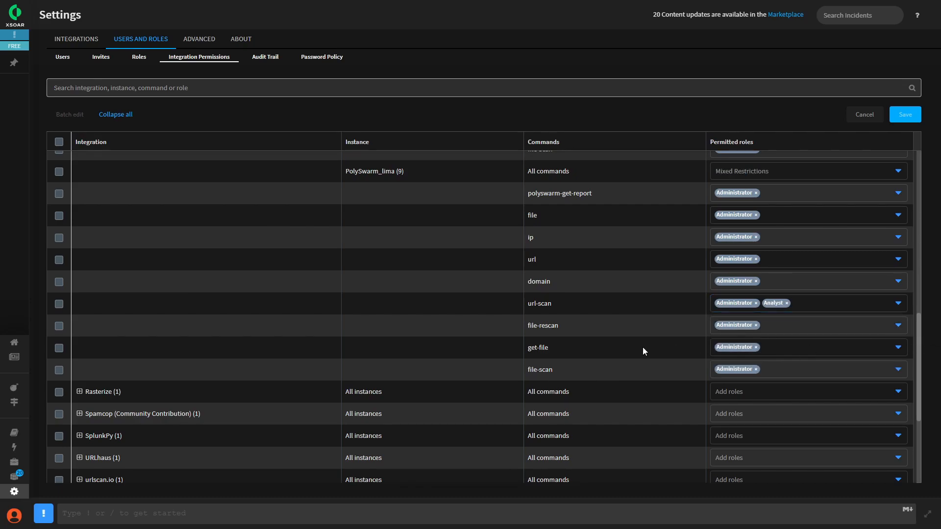
left_click(885, 328)
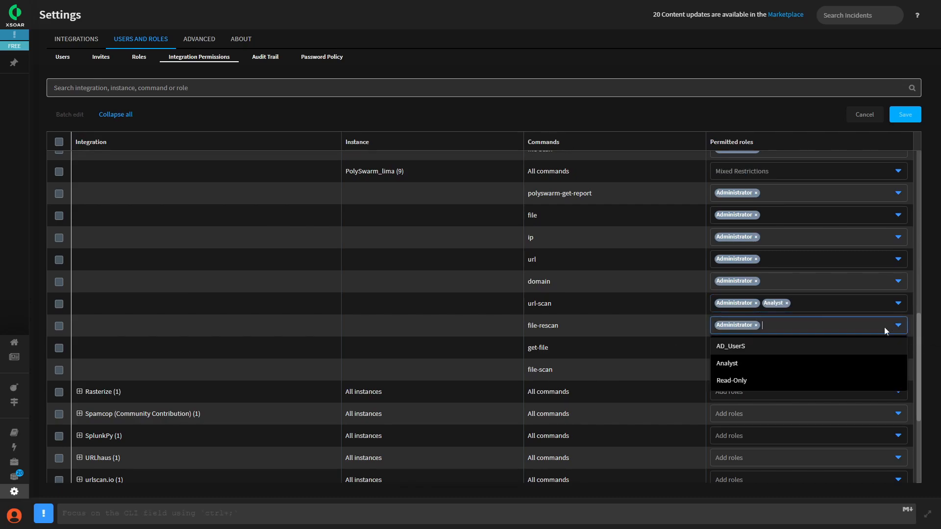
left_click(774, 363)
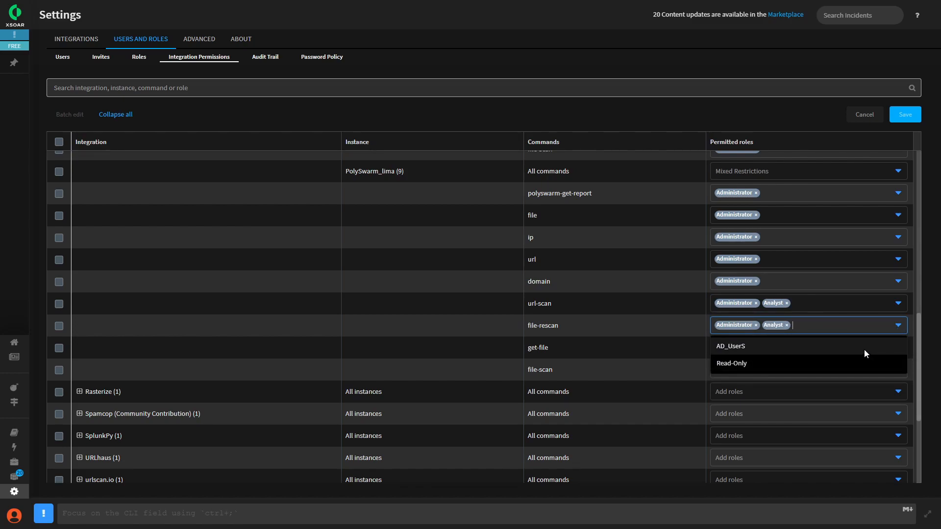
left_click(926, 348)
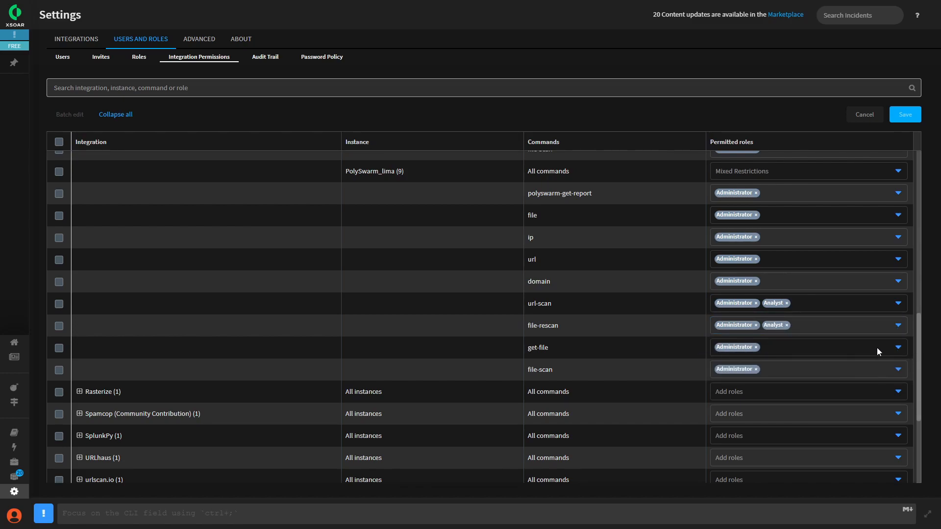
left_click(900, 348)
left_click(752, 383)
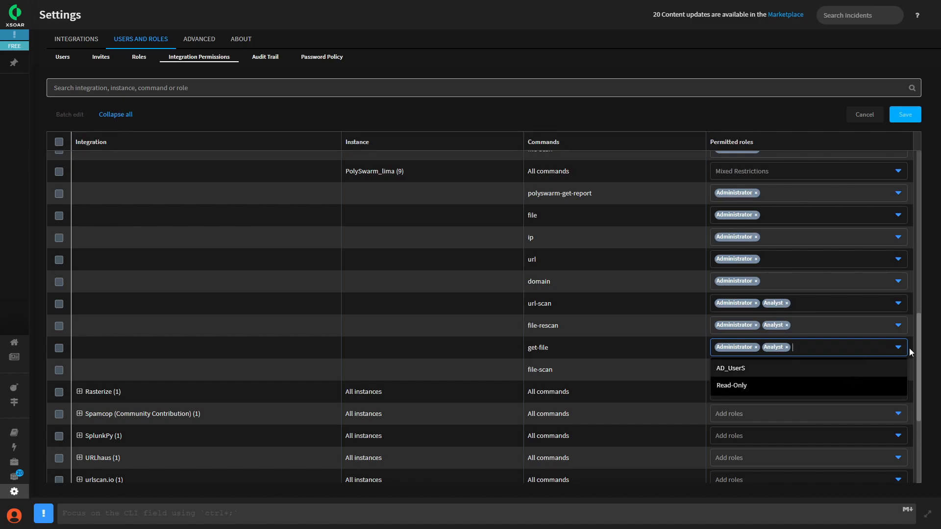
left_click(937, 351)
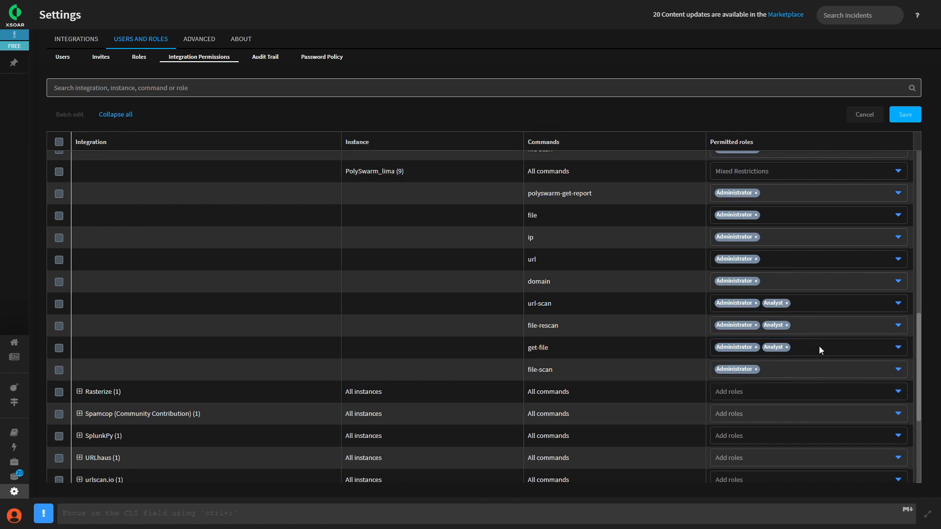
Compare the permitted roles of the commands under the PolySwarm_epoch and PolySwarm_lima instances
scroll(888, 333, "up", 3)
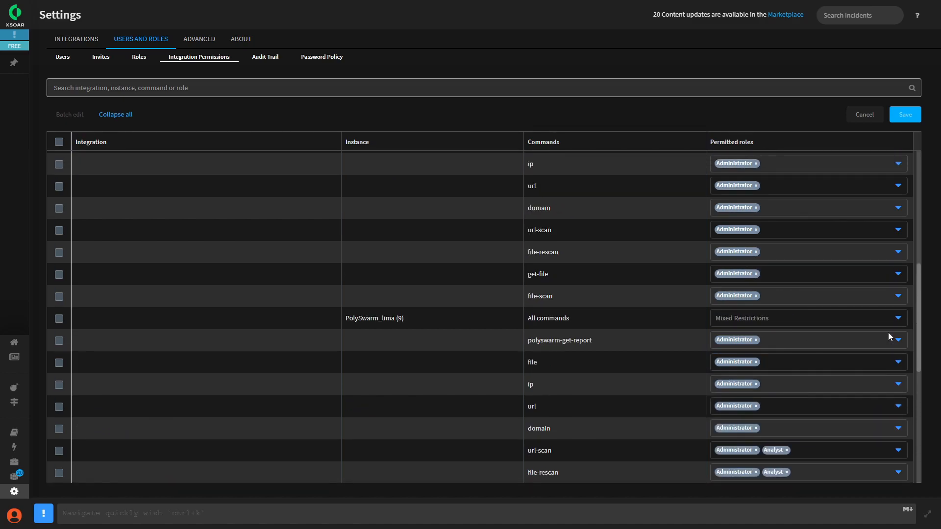
scroll(888, 333, "down", 2)
scroll(889, 332, "up", 5)
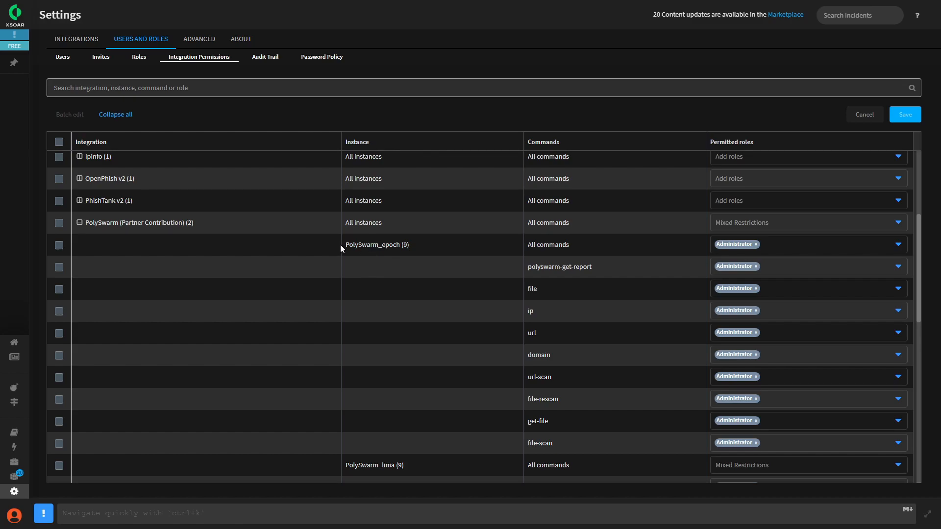
scroll(435, 277, "down", 2)
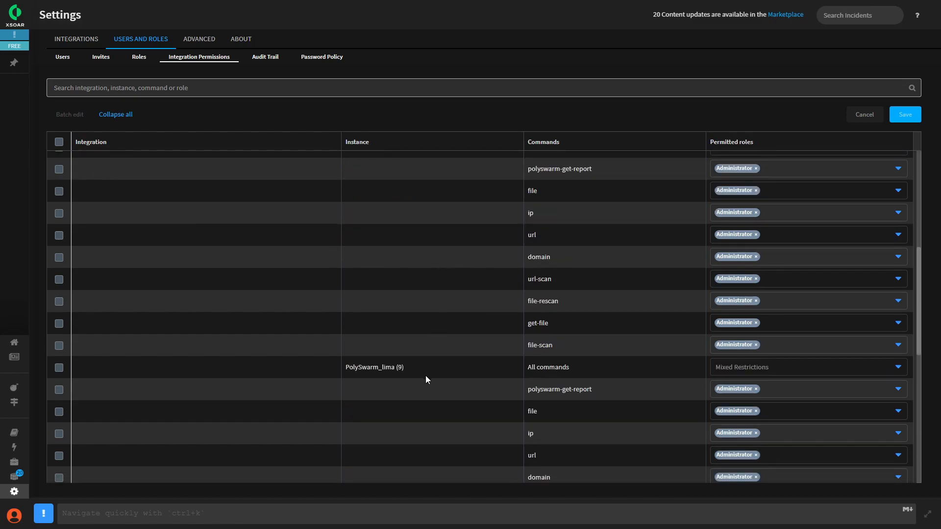
scroll(466, 338, "up", 4)
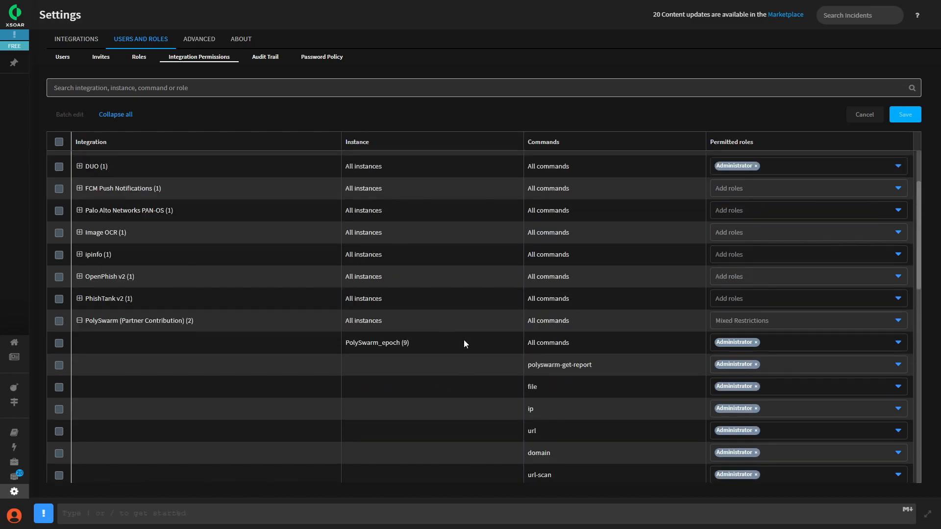
scroll(464, 339, "down", 5)
scroll(450, 355, "up", 2)
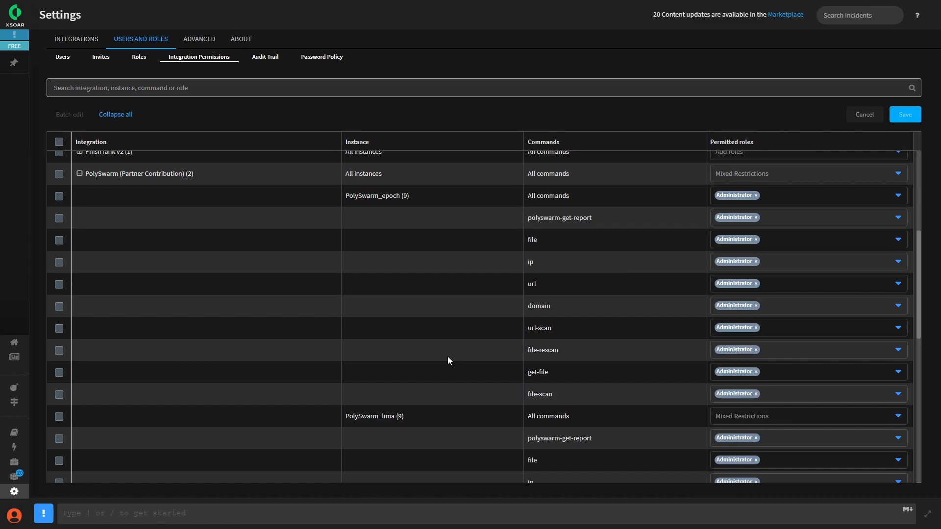
scroll(735, 392, "down", 7)
scroll(730, 380, "up", 7)
scroll(685, 431, "down", 4)
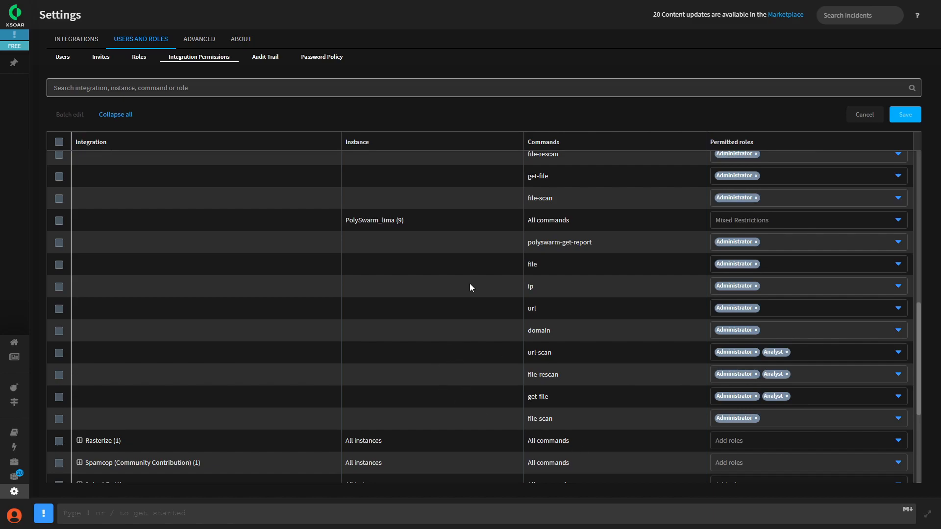
scroll(831, 376, "up", 2)
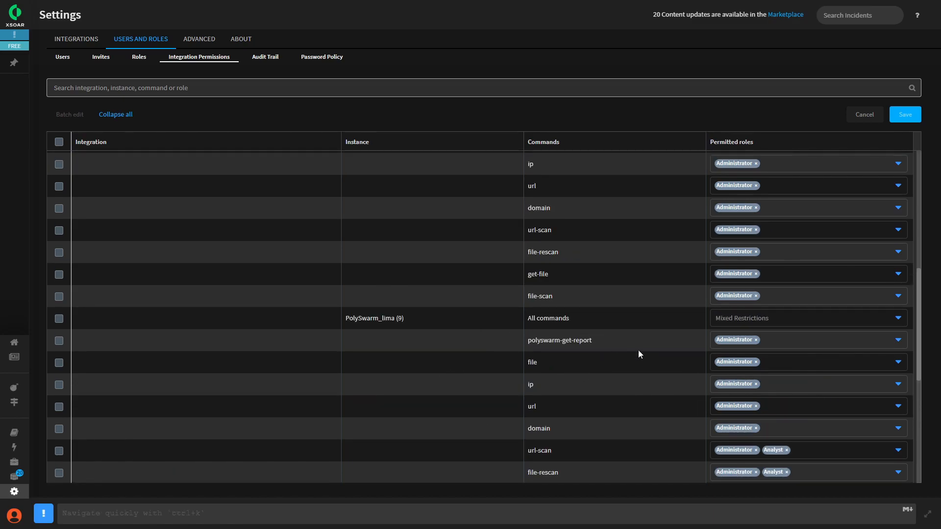
scroll(690, 399, "up", 1)
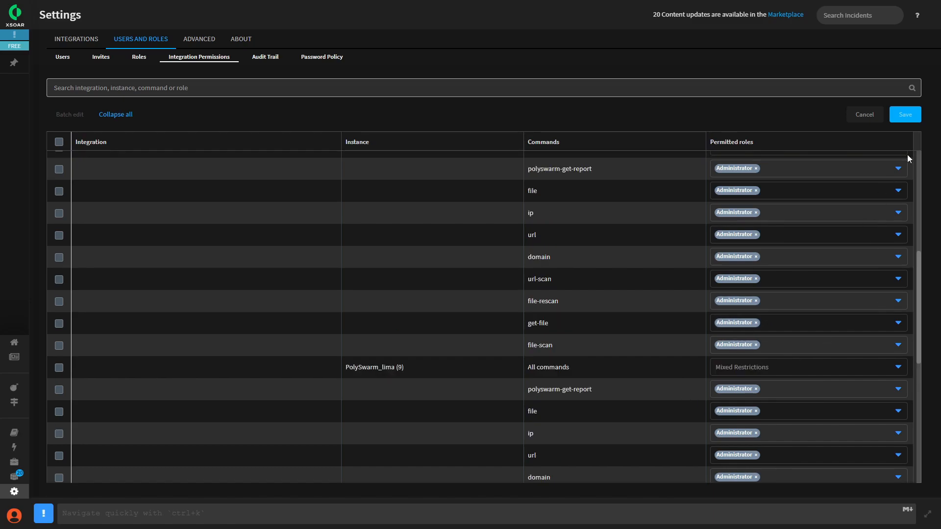
Save the changed command permissions and review the permitted roles listed for both PolySwarm instances
left_click(906, 116)
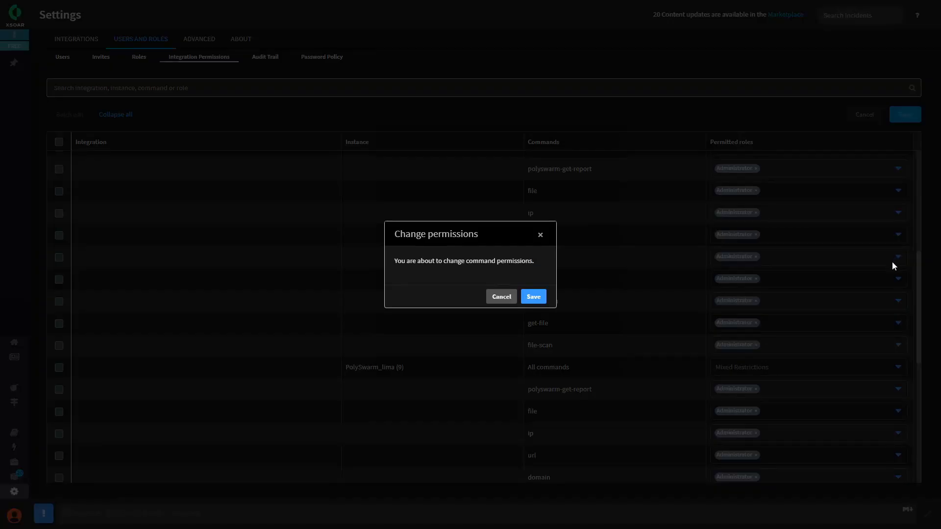
left_click(533, 297)
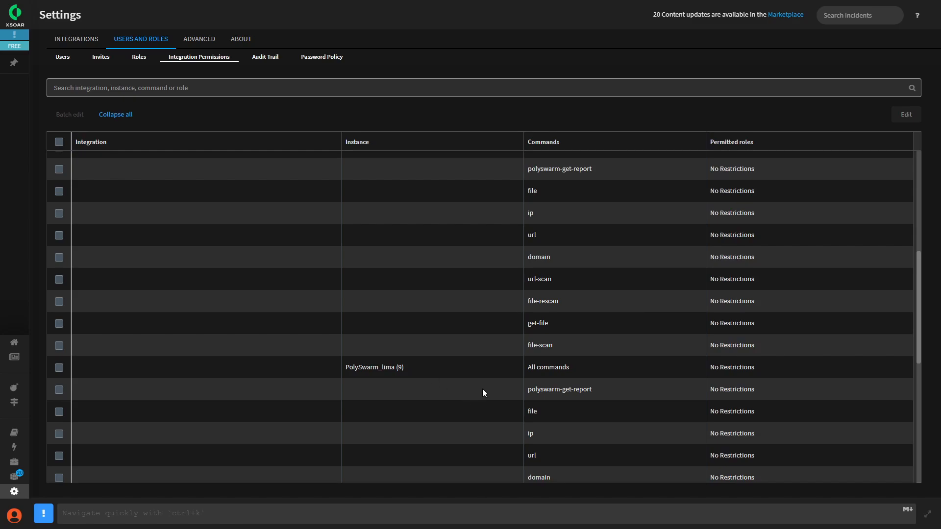
scroll(620, 365, "down", 5)
scroll(617, 364, "up", 6)
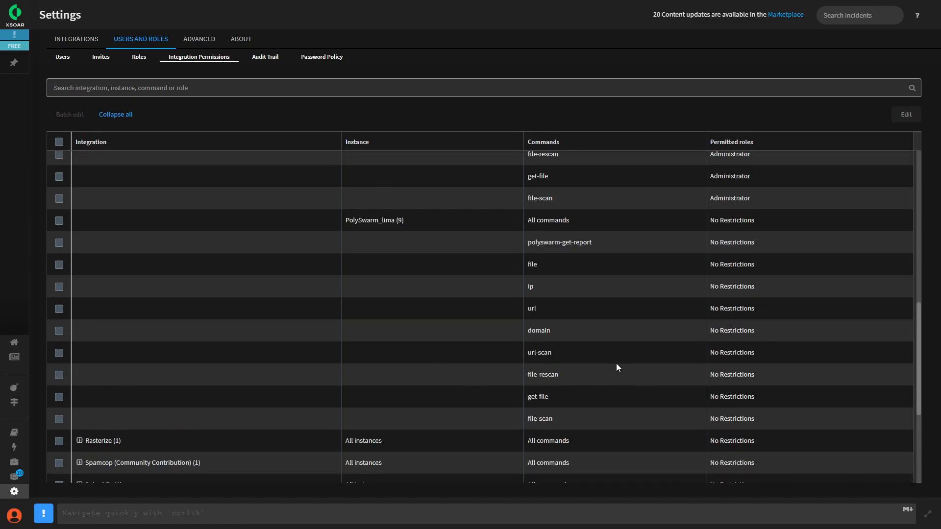
scroll(616, 367, "up", 1)
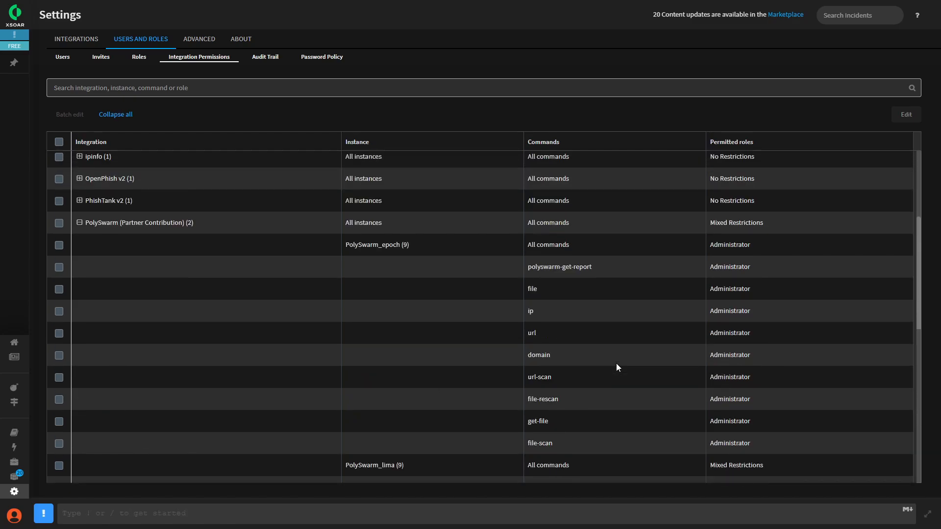
scroll(616, 367, "down", 3)
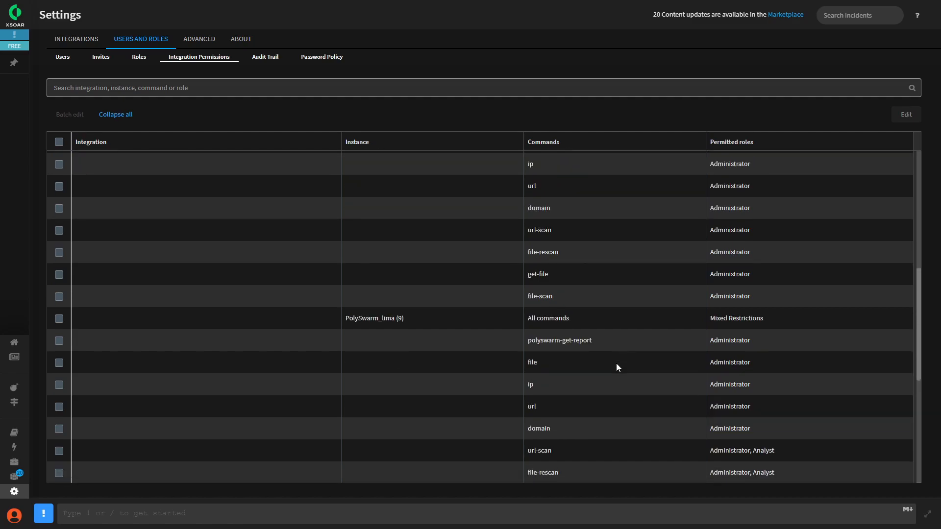
scroll(616, 367, "down", 1)
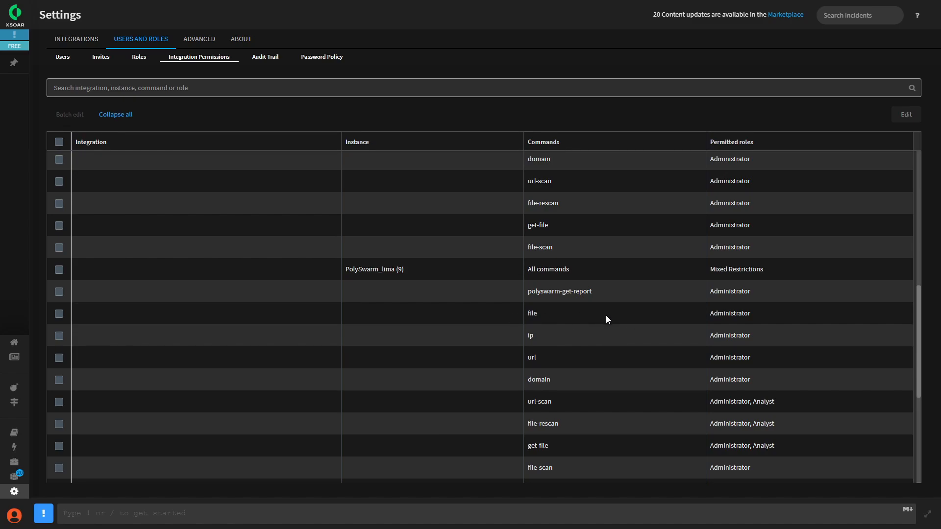
scroll(620, 397, "down", 2)
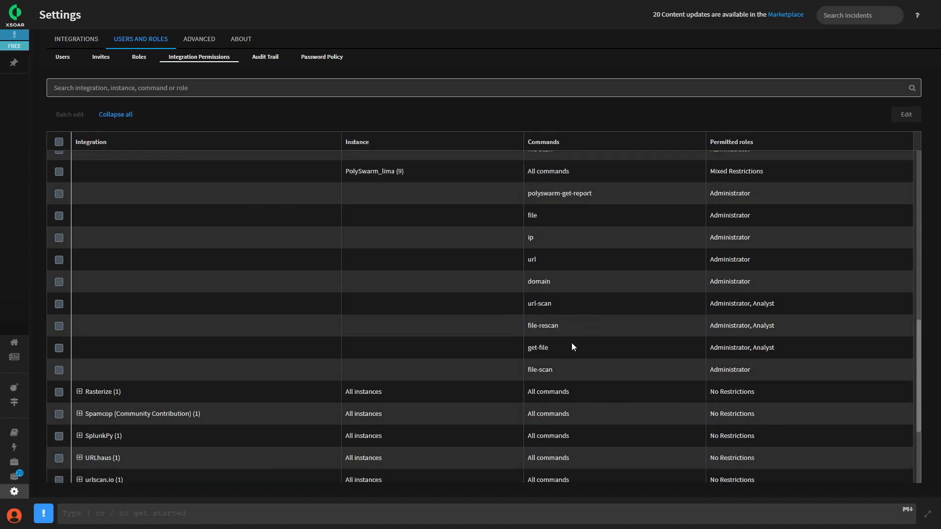
scroll(659, 361, "up", 8)
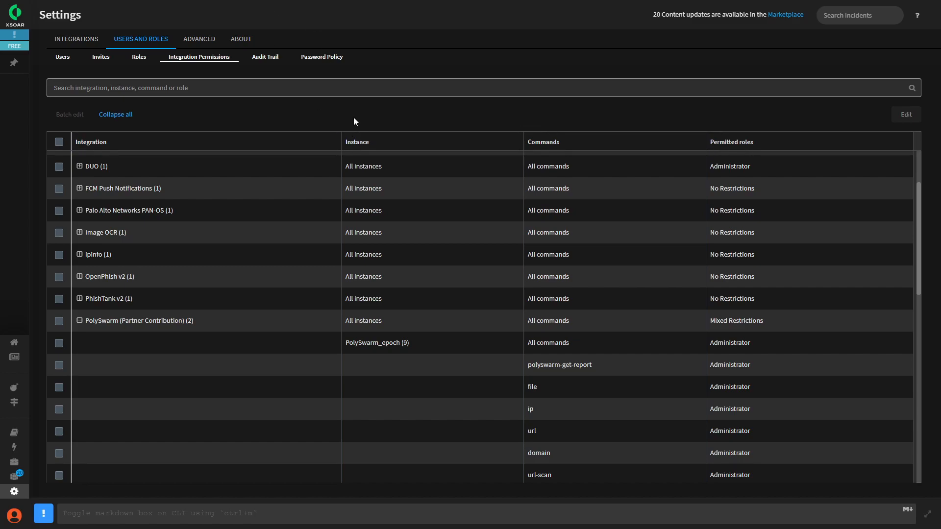
Collapse the PolySwarm integration and look through the permitted roles of the other integrations
left_click(80, 321)
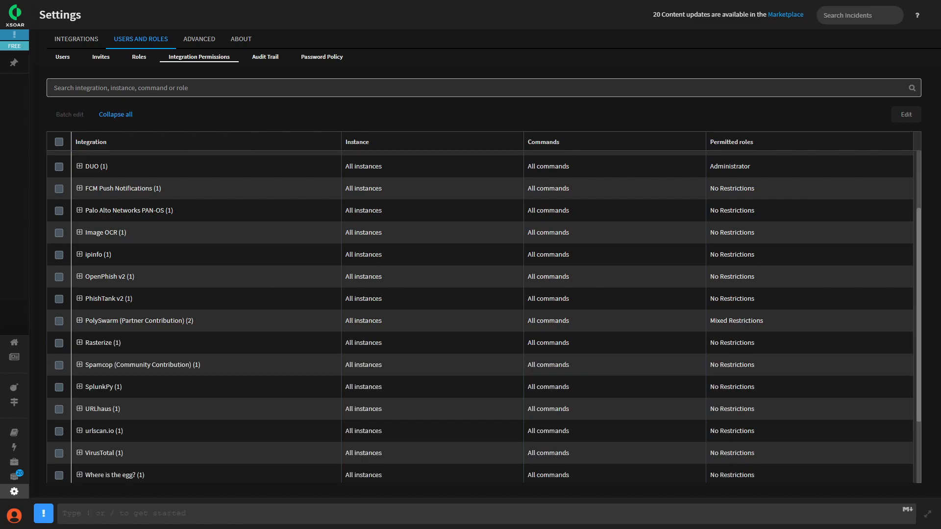
scroll(298, 297, "down", 2)
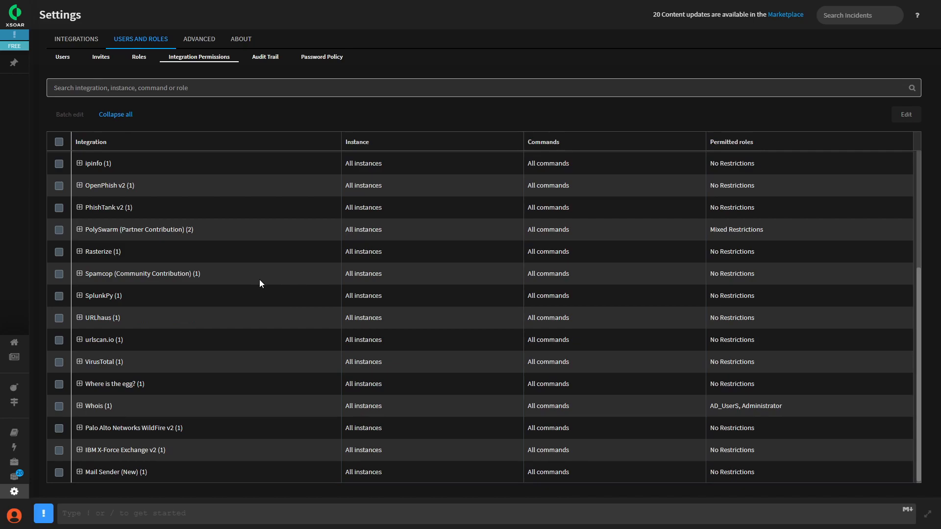
scroll(260, 283, "up", 4)
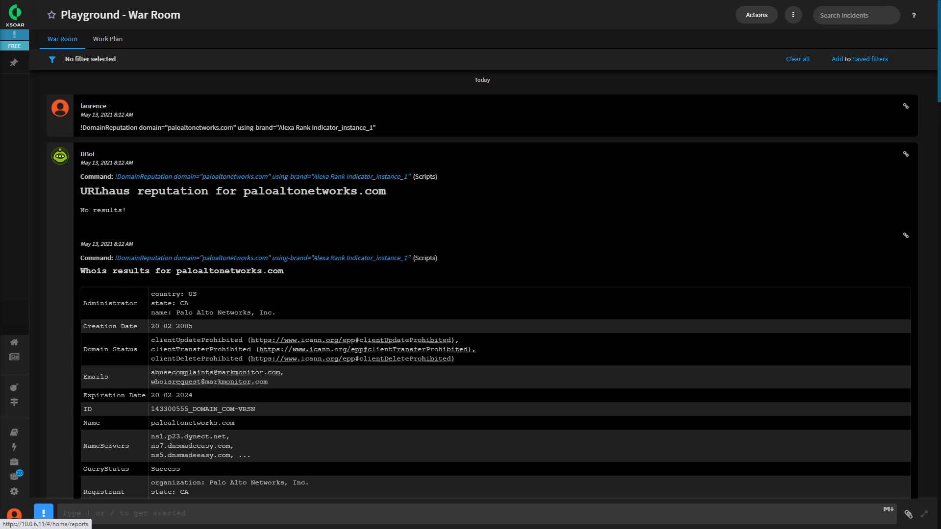
Run the /clear_playground command in the Playground War Room
left_click(248, 521)
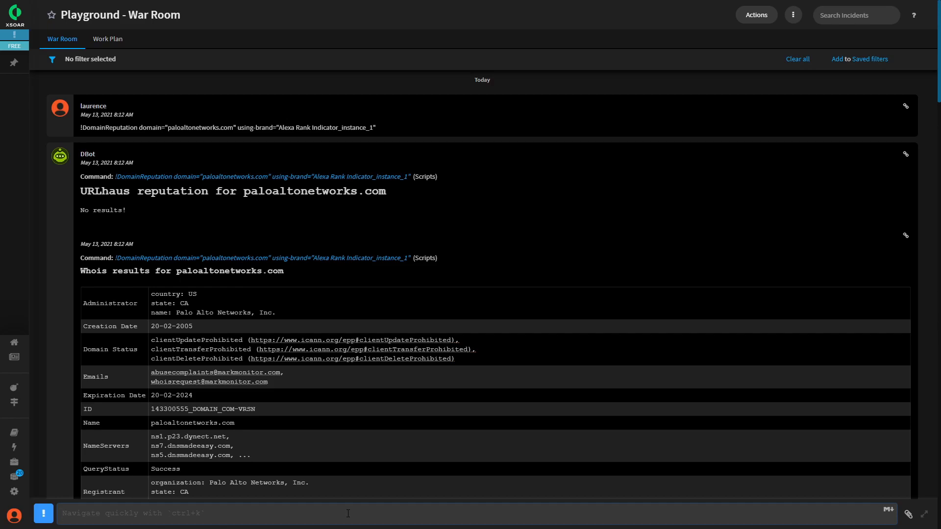
left_click(348, 513)
type("/")
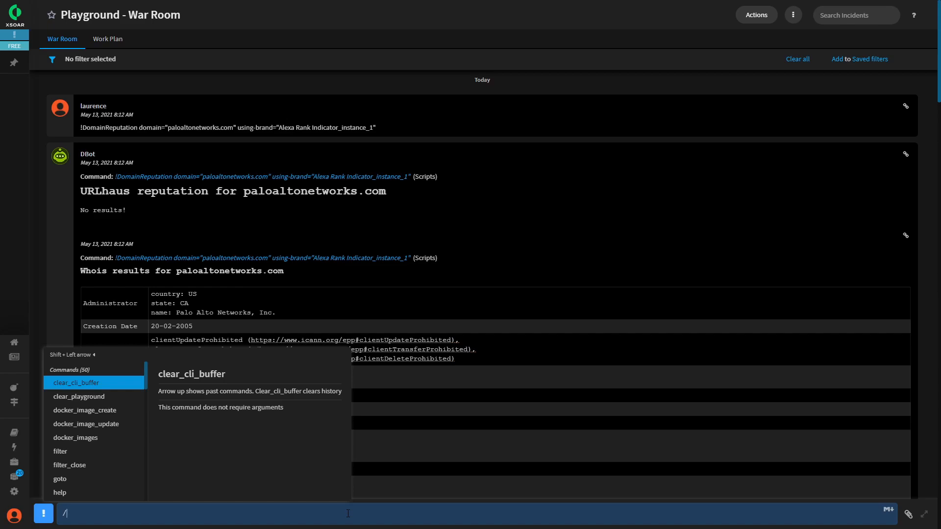
type("clear_")
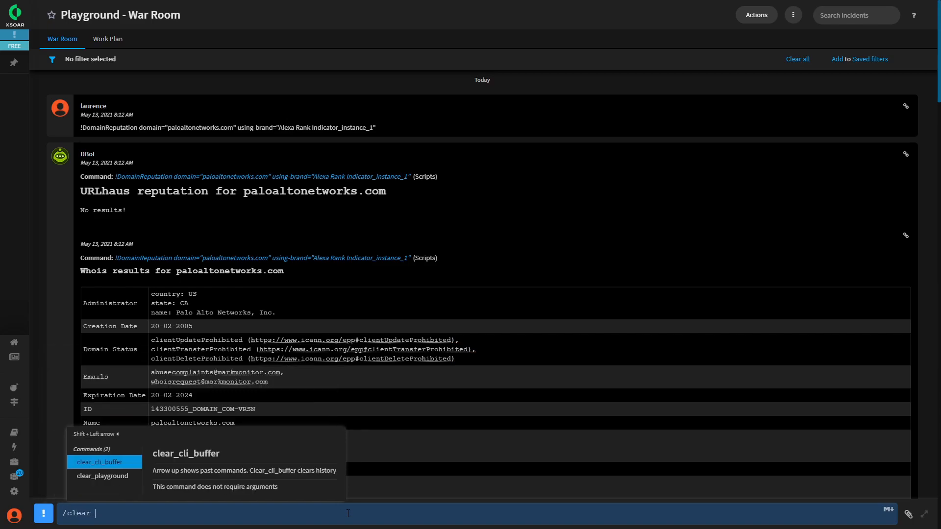
key("Down")
key("Return")
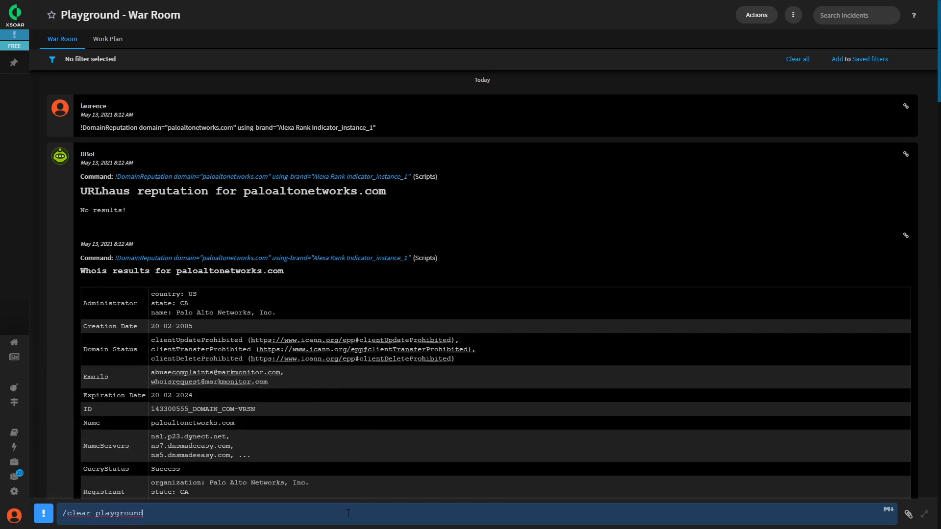
key("Return")
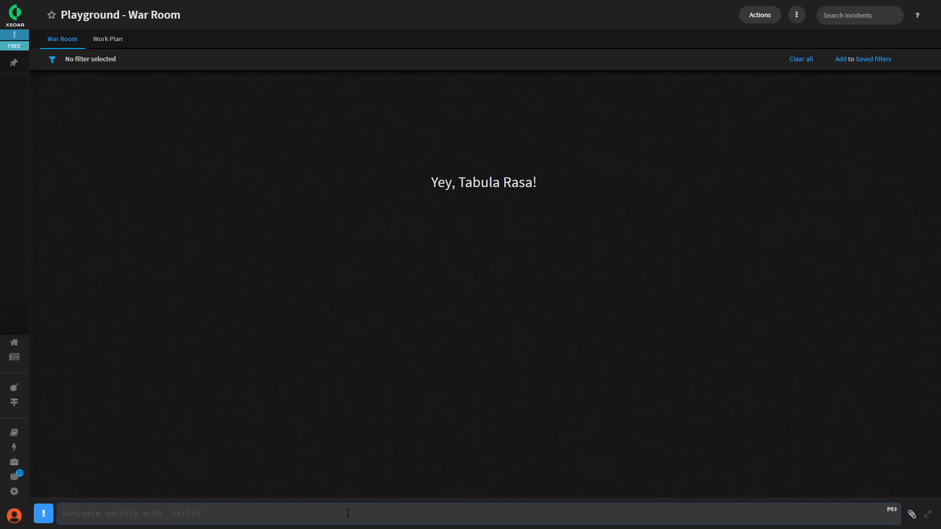
Bring up the script suggestions with "!", replace them with the "/" command list and look through it to the task commands
type("!")
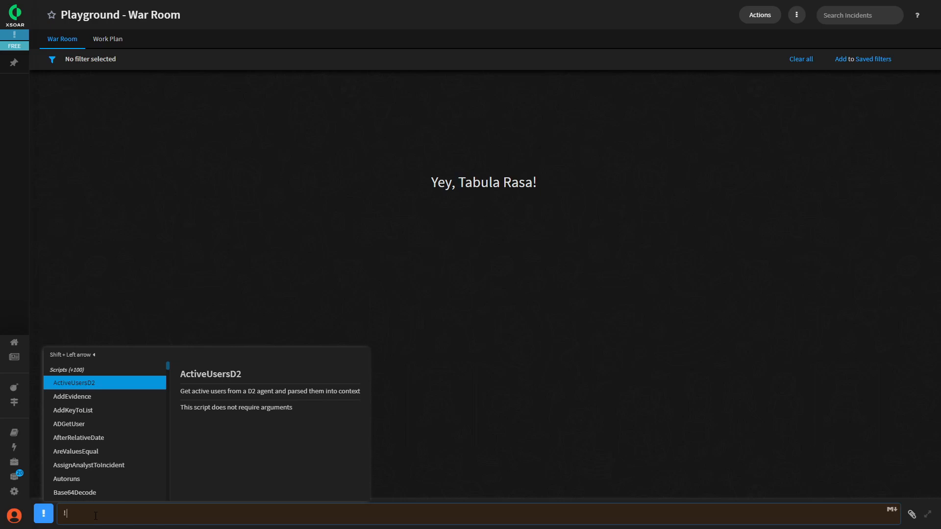
key("BackSpace")
type("/")
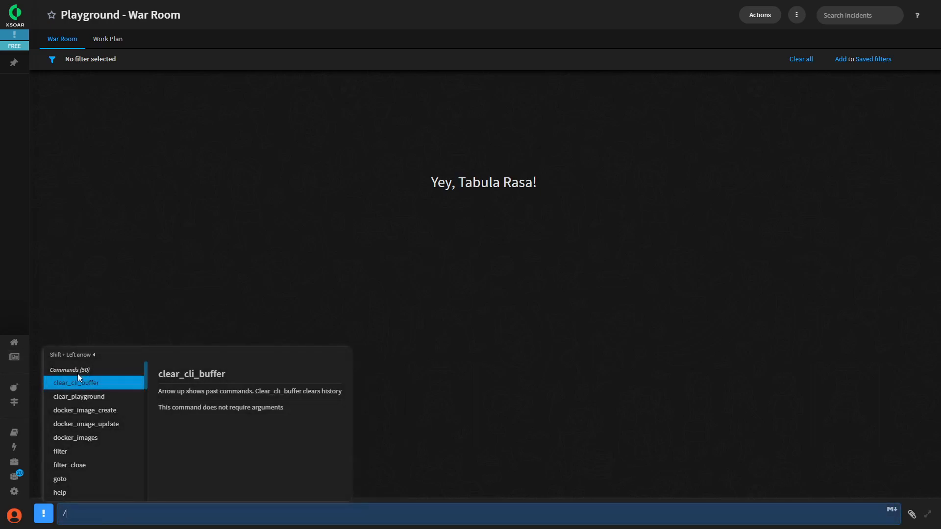
scroll(93, 384, "down", 8)
scroll(103, 438, "down", 2)
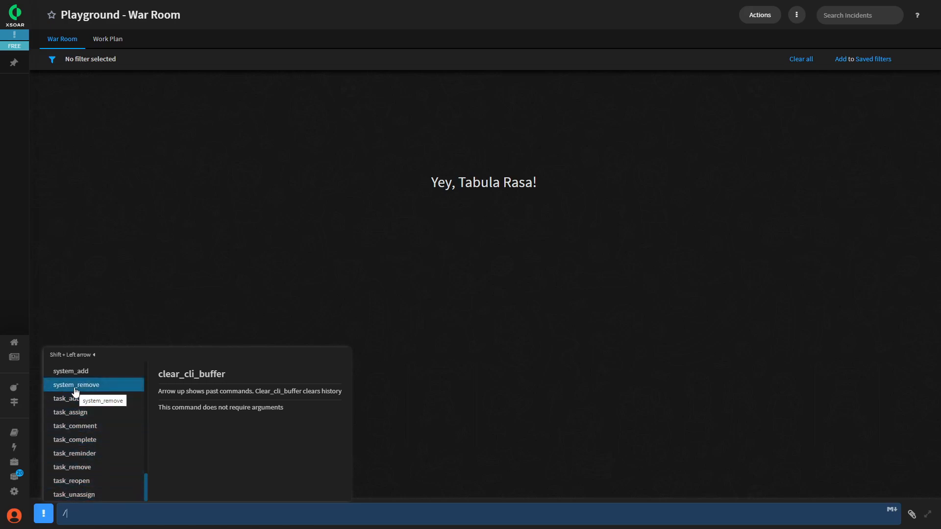
Replace the "/" command list with the "!" suggestions and look through the listed scripts and integration commands
scroll(94, 417, "up", 5)
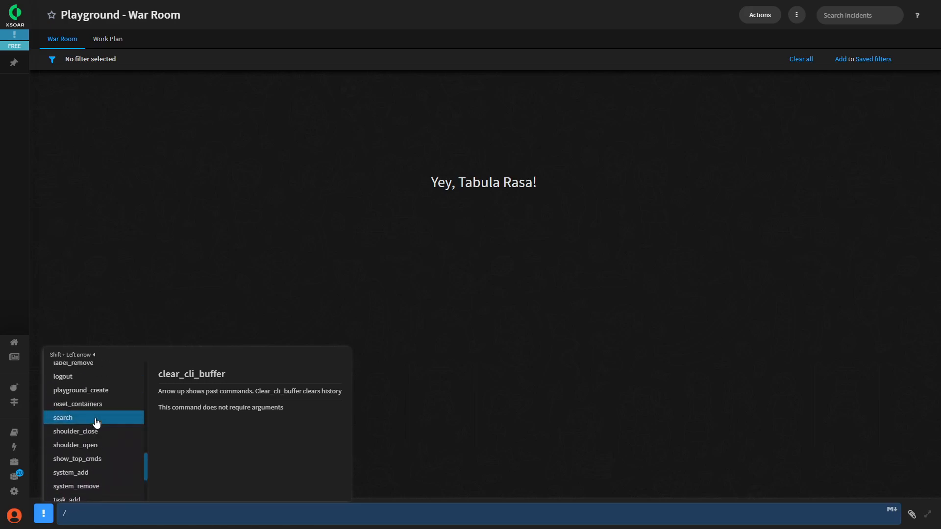
scroll(95, 419, "up", 6)
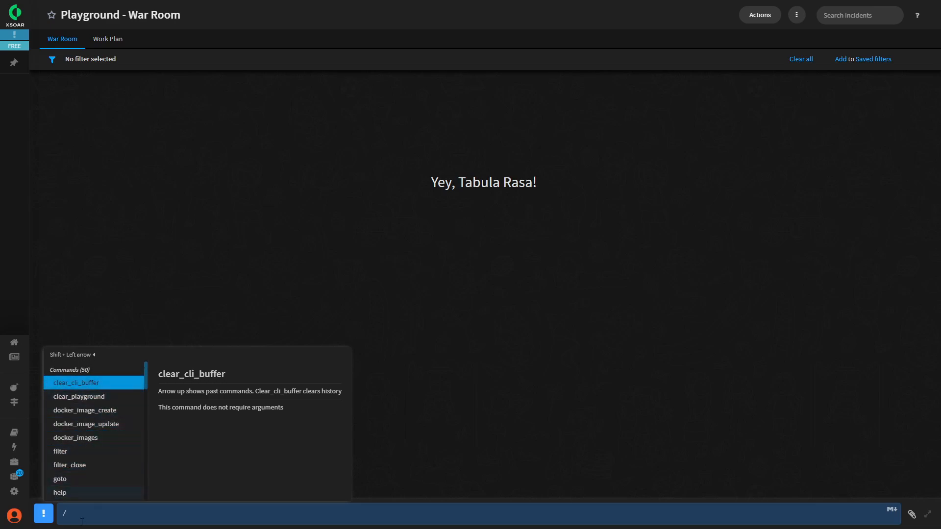
key("BackSpace")
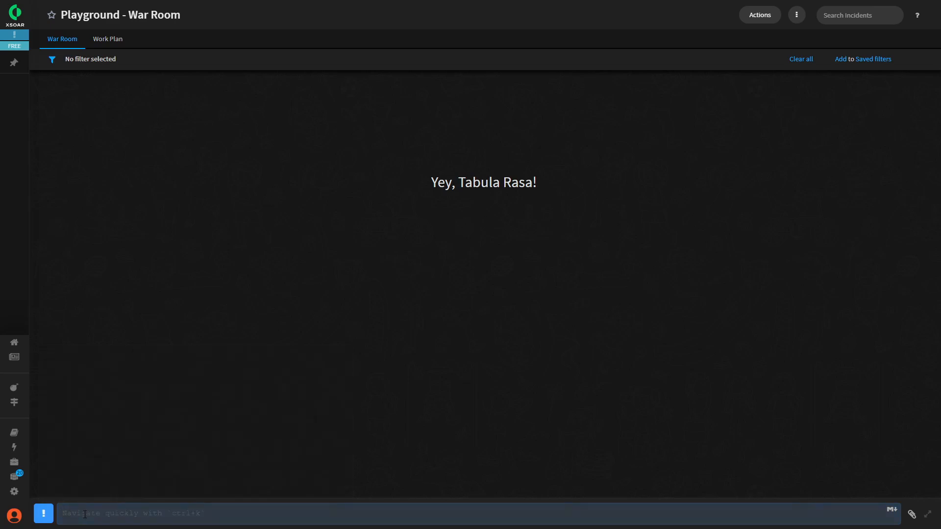
type("!")
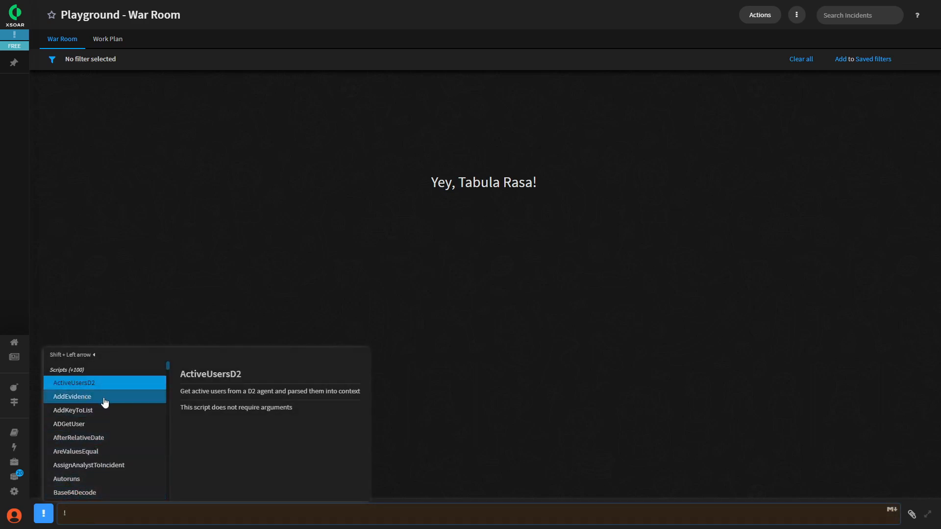
scroll(105, 401, "down", 3)
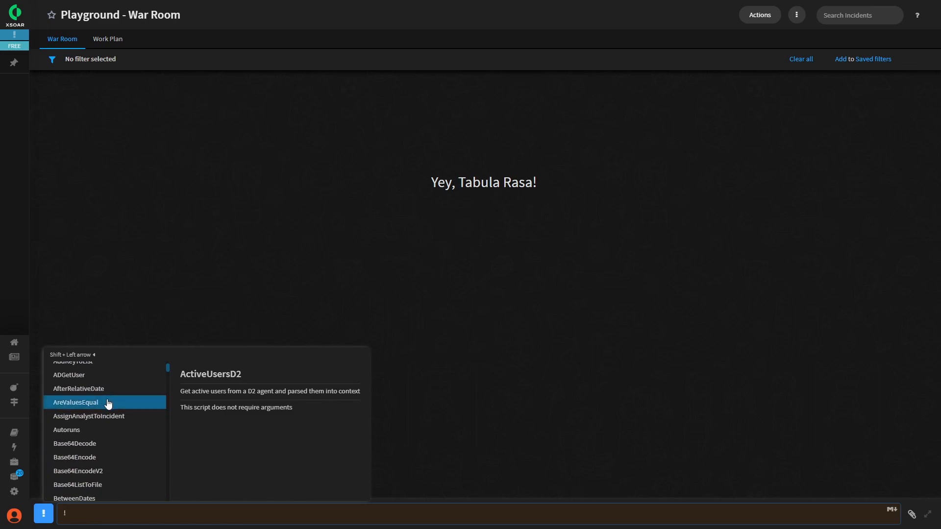
scroll(107, 409, "down", 3)
scroll(110, 414, "down", 6)
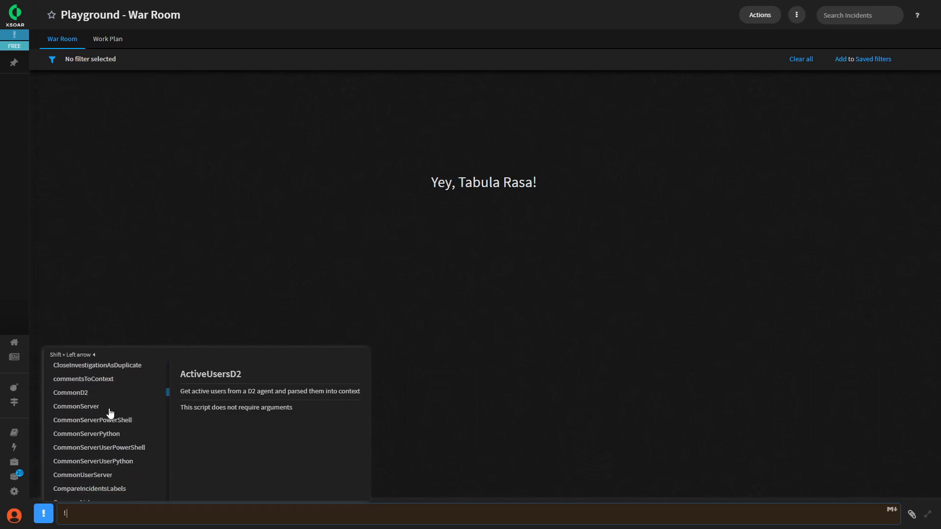
scroll(110, 416, "down", 10)
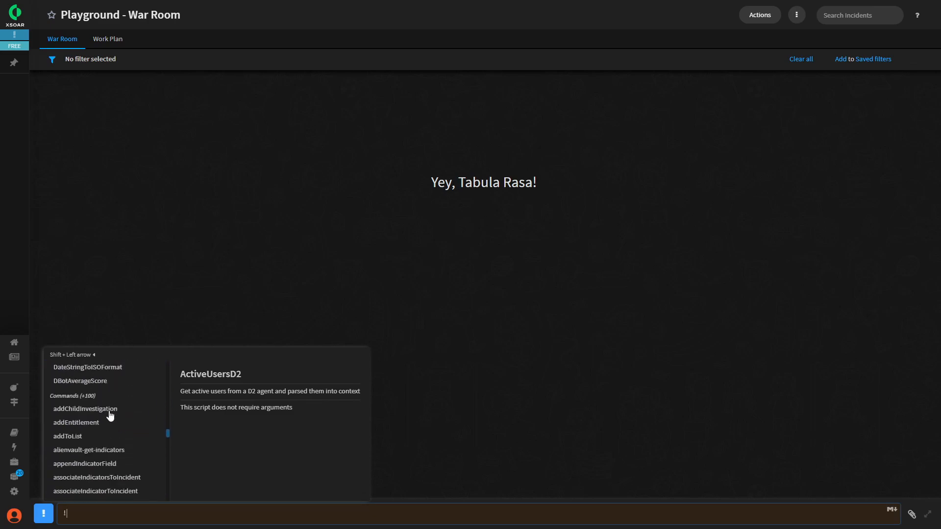
scroll(111, 418, "down", 10)
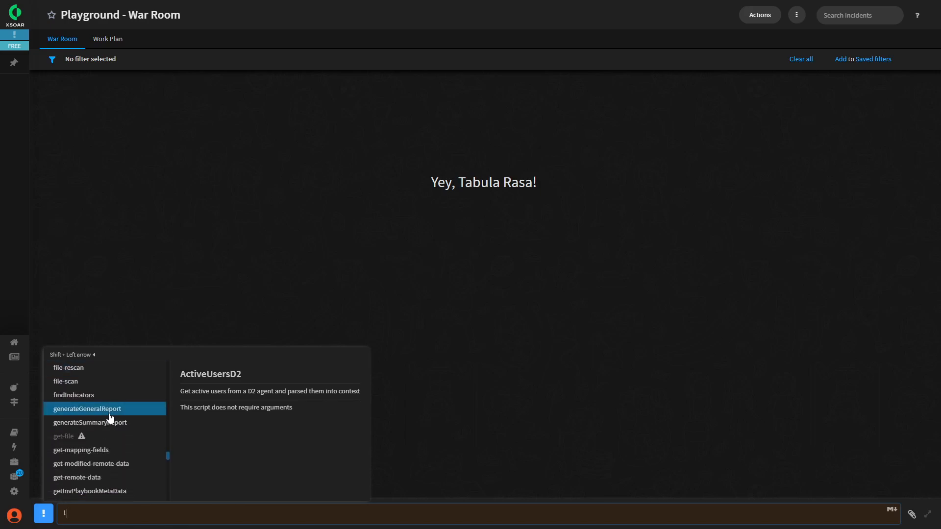
scroll(108, 423, "up", 5)
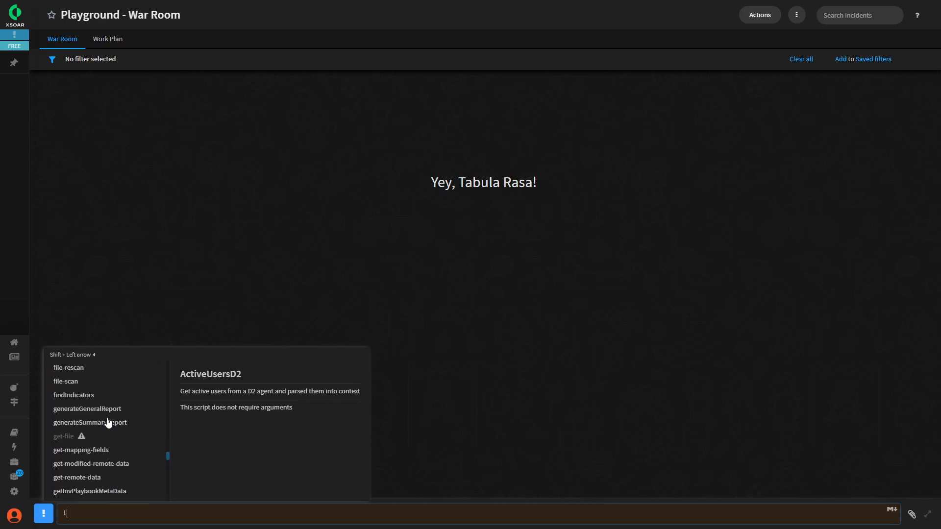
scroll(108, 422, "up", 5)
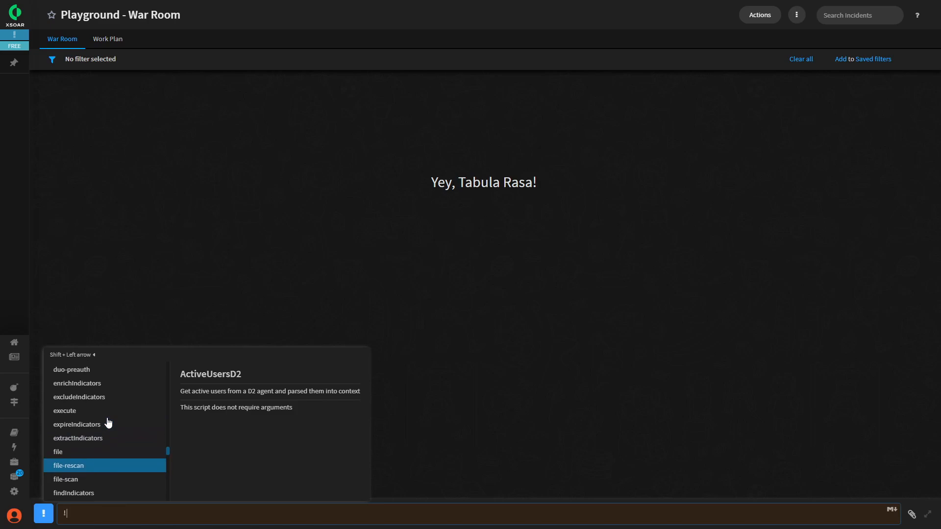
scroll(109, 423, "up", 6)
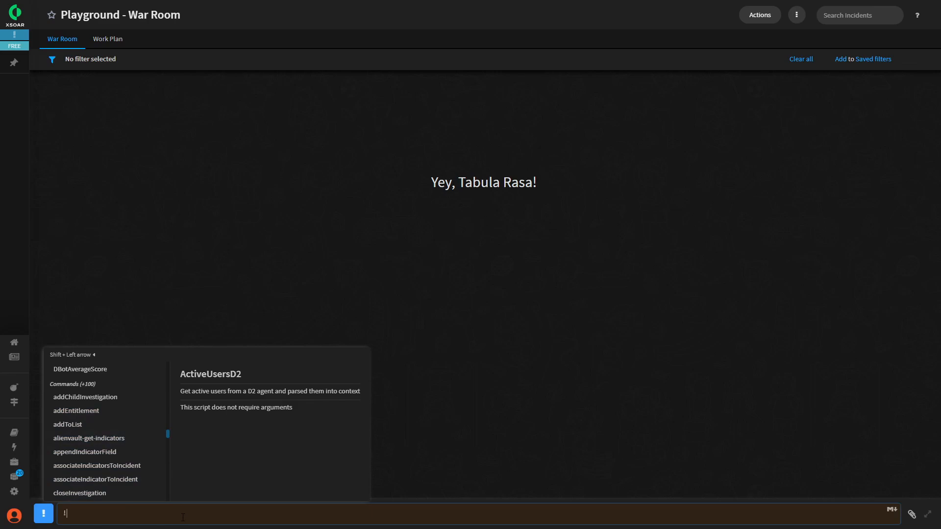
Run the !alienvault-get-indicators command with limit="50" in the Playground War Room
type("alienvault-get-indicators")
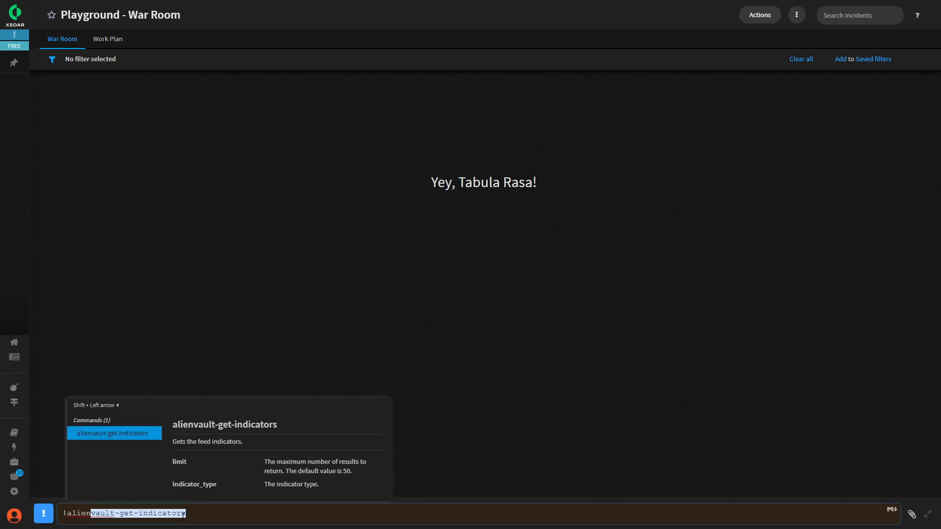
key("Tab")
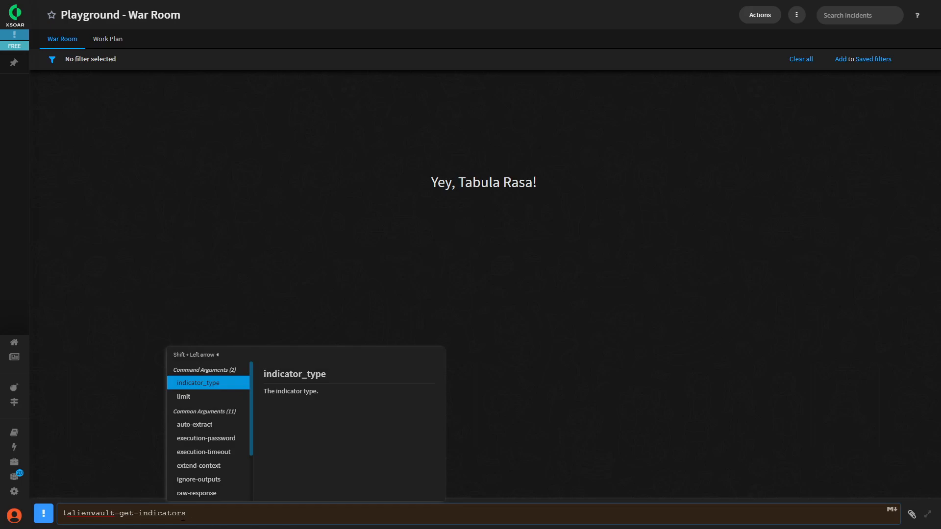
key("Tab")
key("Return")
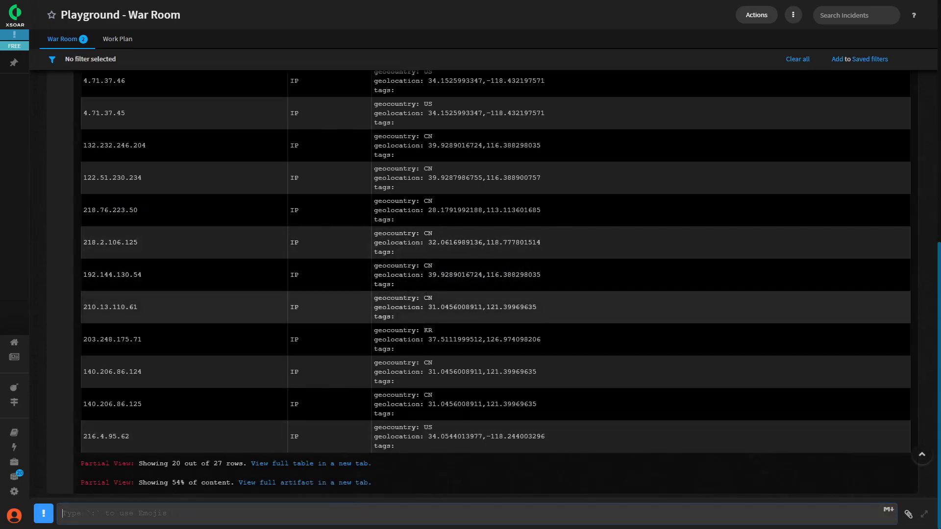
Look through the indicators table returned in the War Room by the AlienVault Reputation Feed command
scroll(425, 297, "up", 6)
scroll(424, 296, "up", 1)
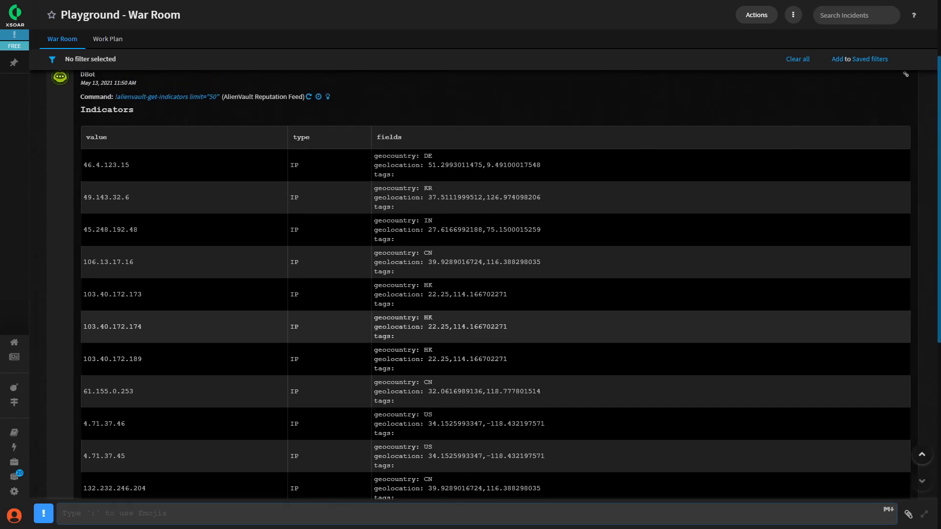
mouse_move(5, 50)
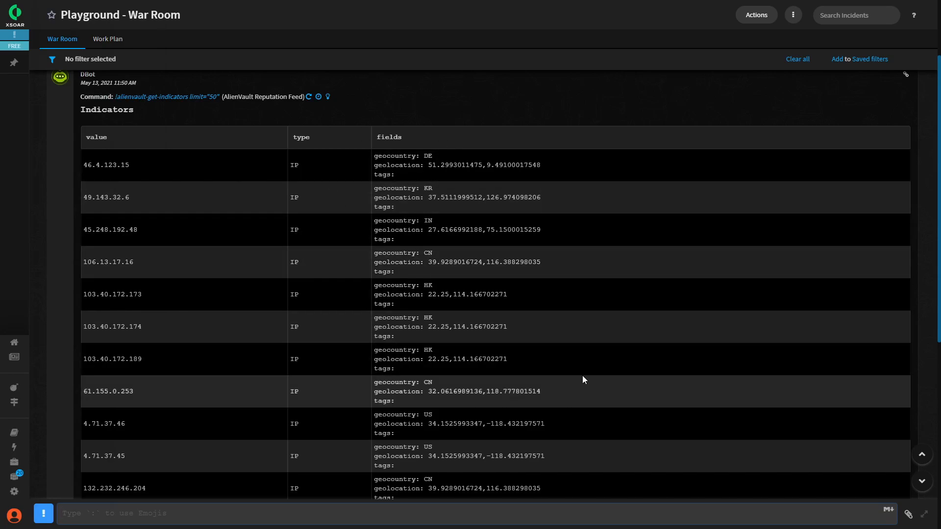
scroll(582, 375, "down", 6)
scroll(573, 375, "down", 1)
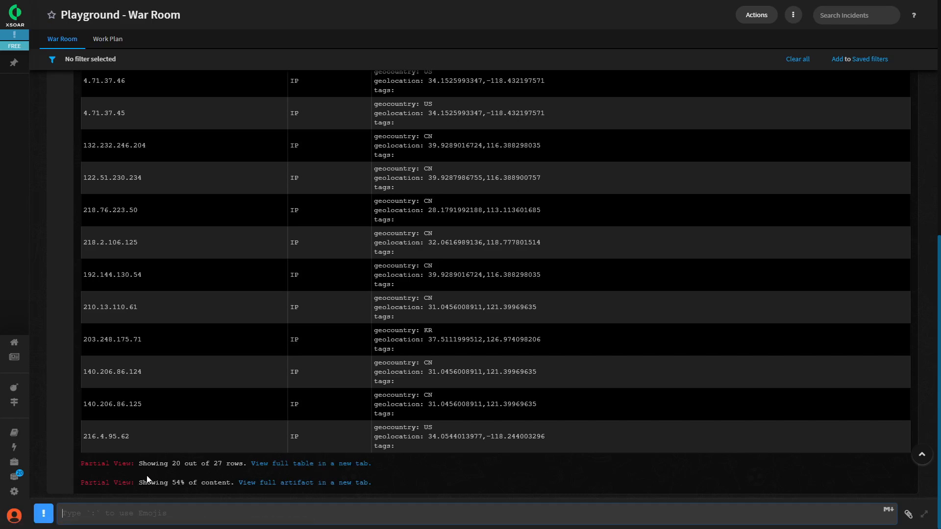
View the full artifact of the AlienVault indicators in a new tab, look through all its rows and close it
left_click(319, 483)
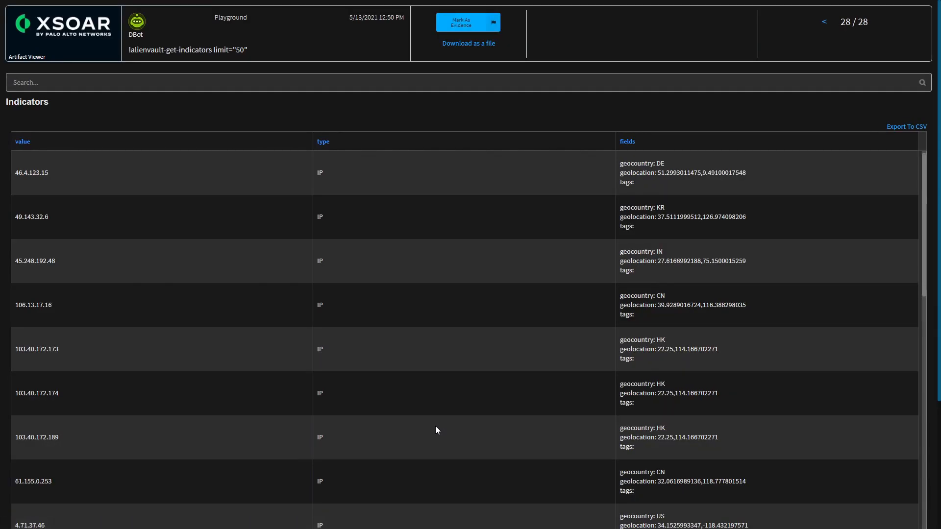
scroll(498, 245, "down", 15)
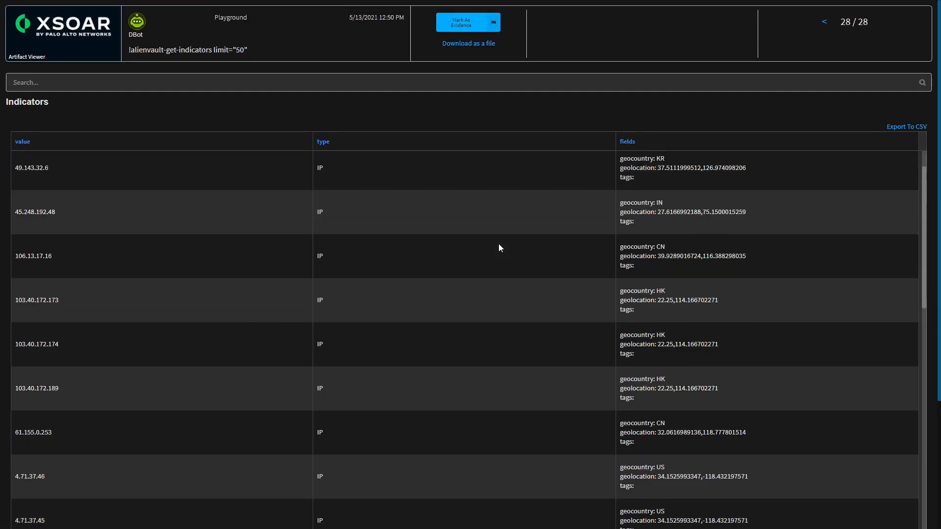
scroll(500, 249, "down", 15)
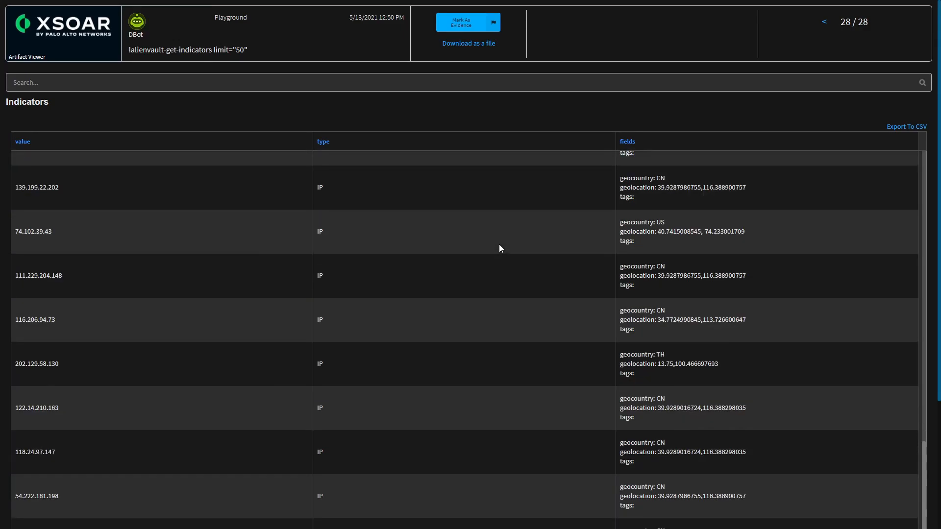
scroll(510, 251, "down", 3)
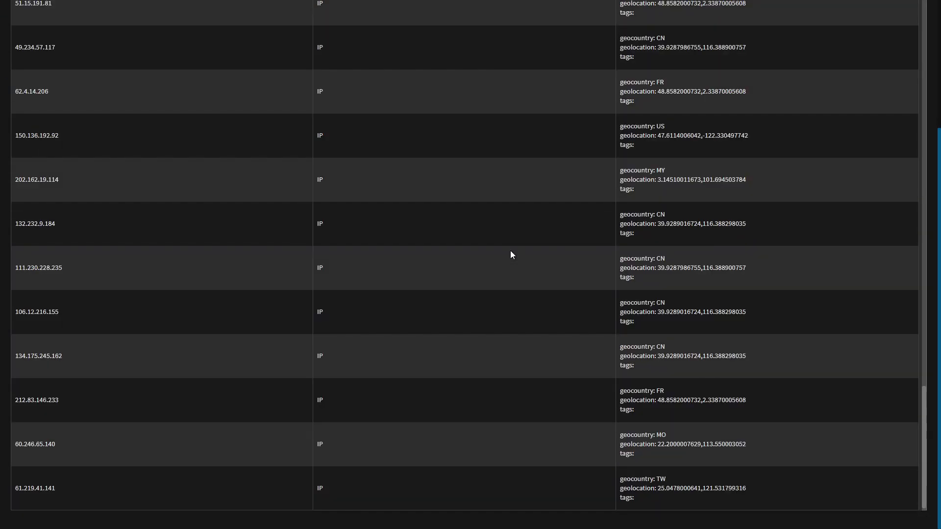
scroll(510, 251, "up", 20)
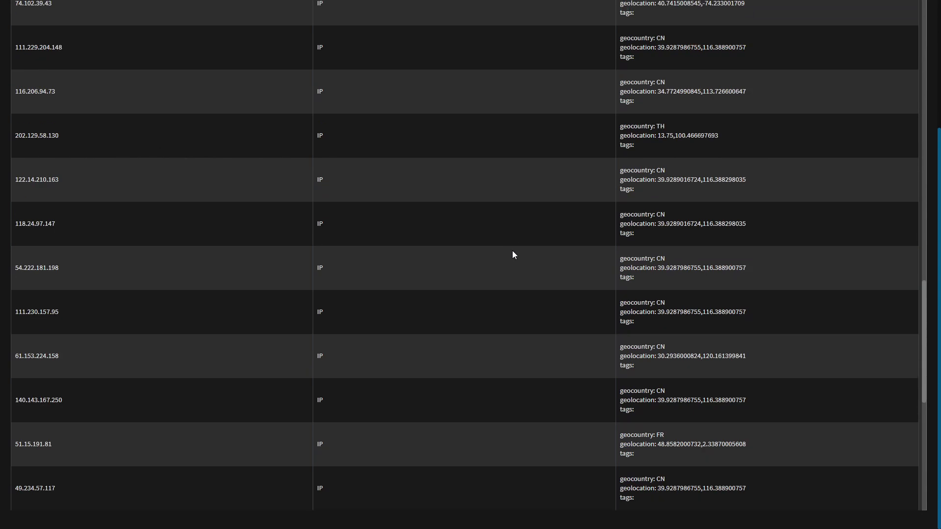
scroll(513, 251, "up", 15)
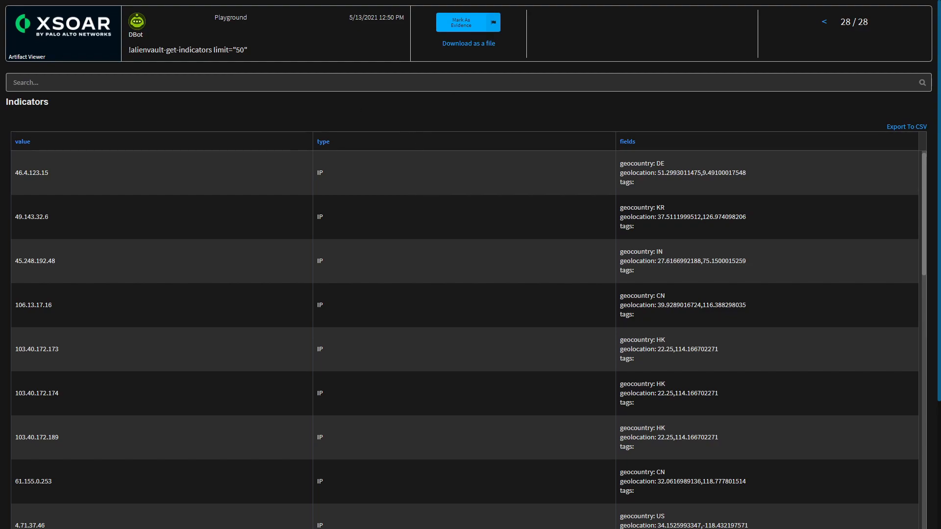
key("ctrl+w")
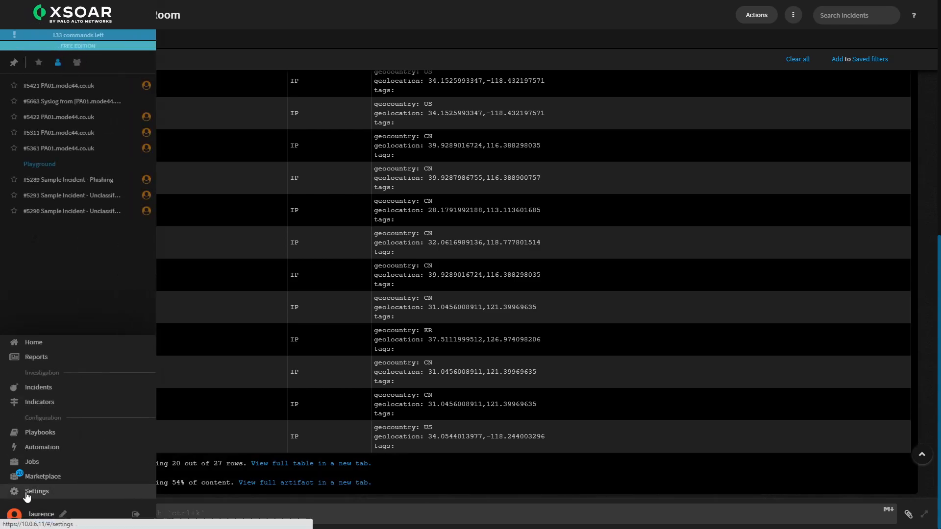
Open the integration settings, find the DUO integration and list its commands by entering "! duo-" in the command line
left_click(29, 492)
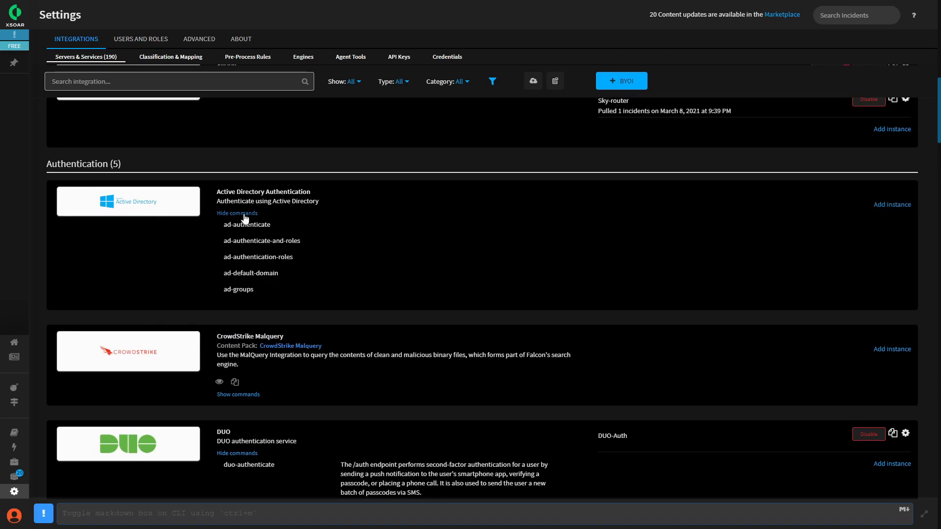
scroll(461, 355, "down", 5)
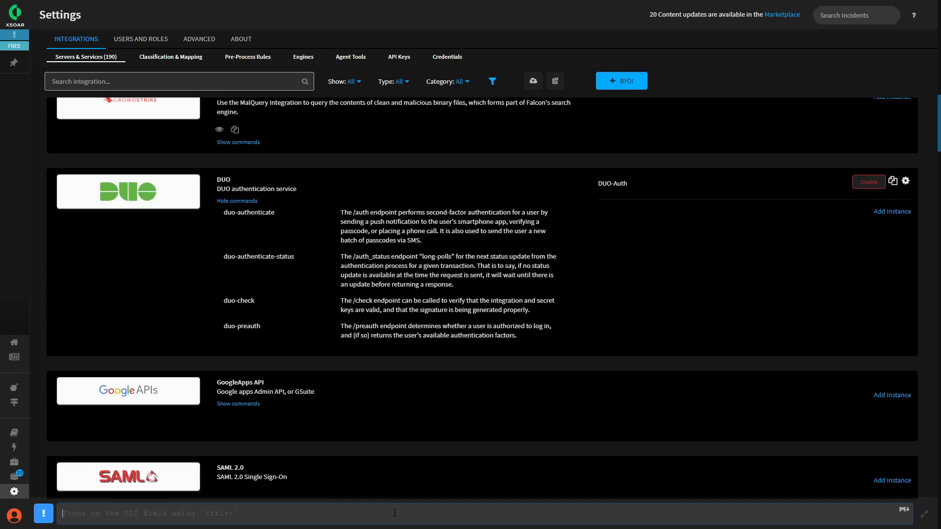
type("!")
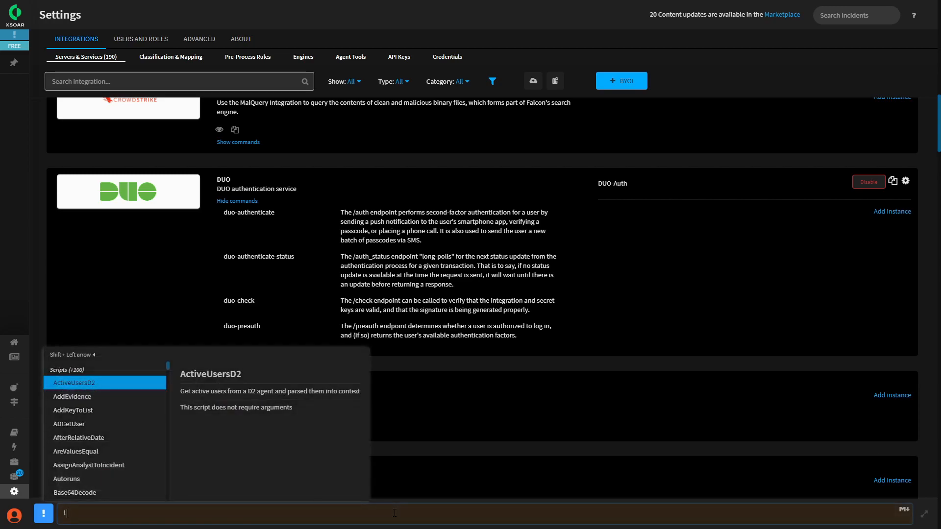
type("duo")
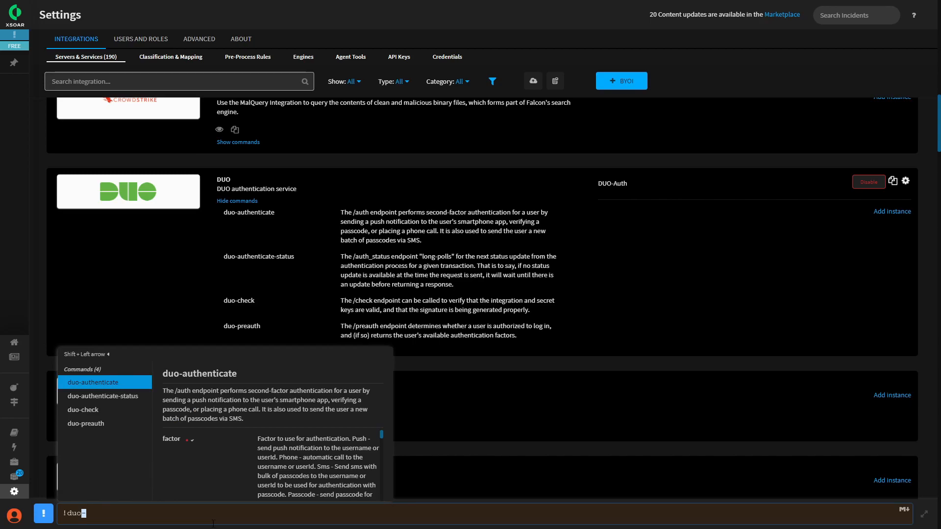
type("-")
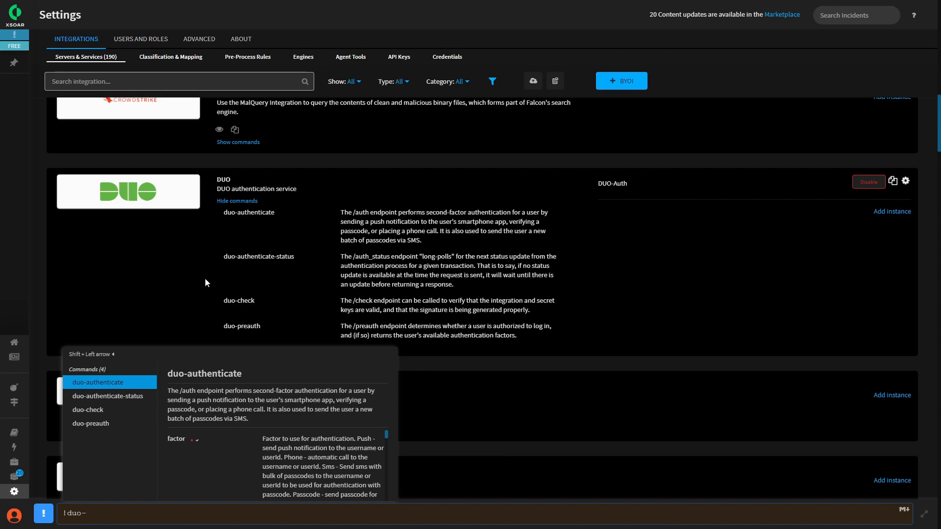
Return to the Active Directory Authentication integration, replace the command-line text with "!acti" and look through the suggested scripts and commands
left_click(111, 277)
scroll(460, 263, "up", 5)
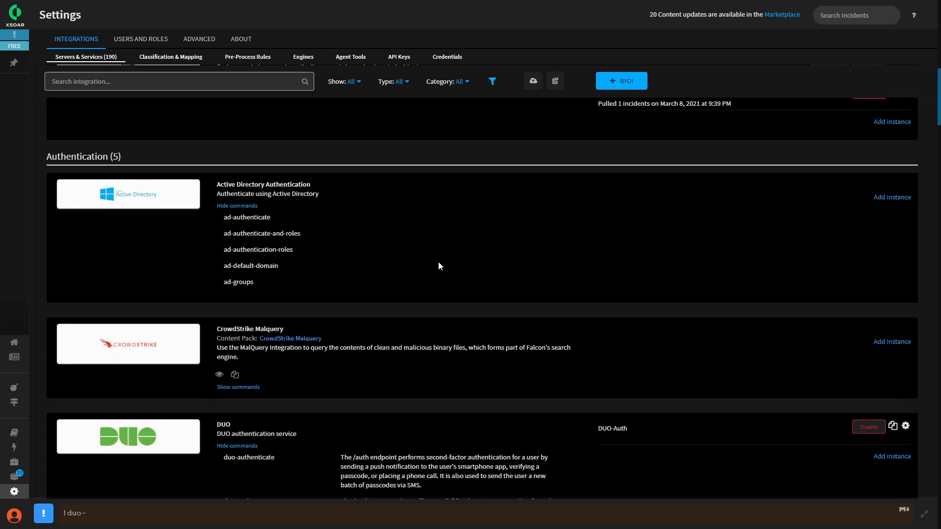
left_click(61, 523)
key("BackSpace")
key("BackSpace")
key("BackSpace")
key("BackSpace")
key("BackSpace")
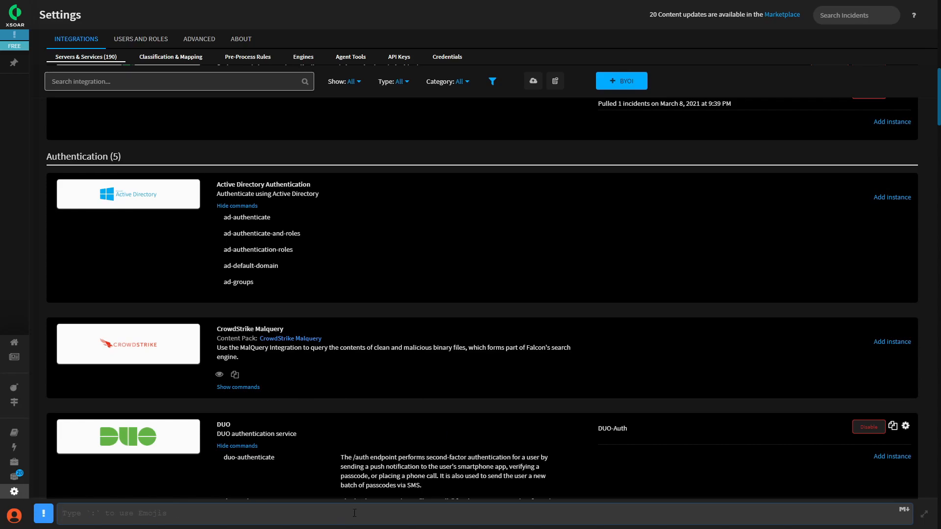
type("!a")
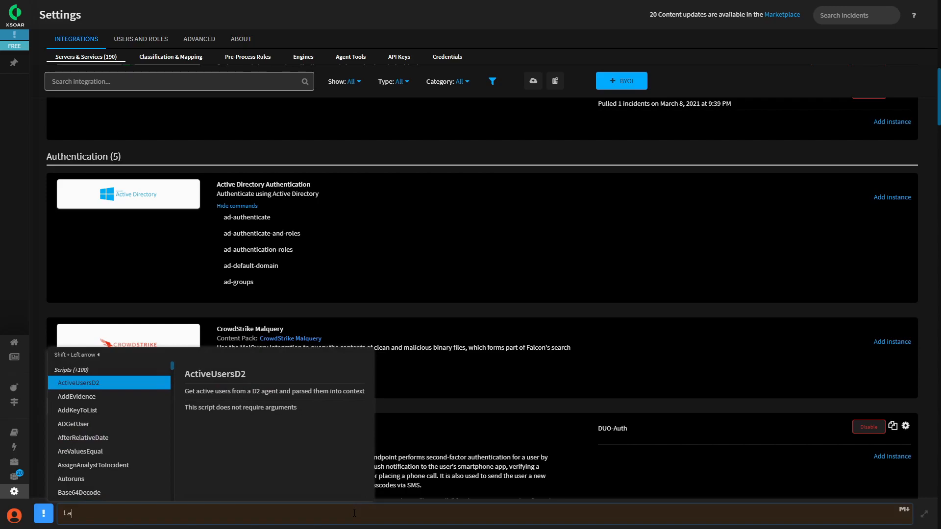
type("c")
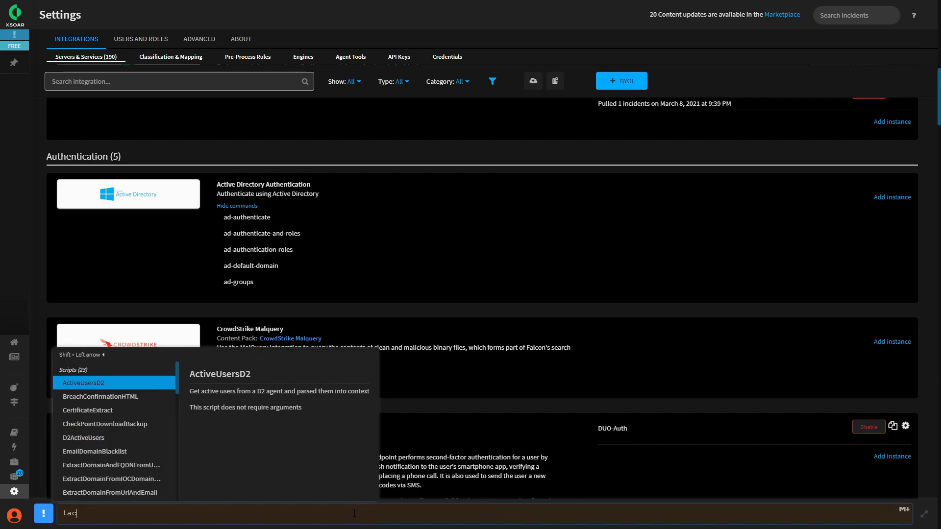
type("ti")
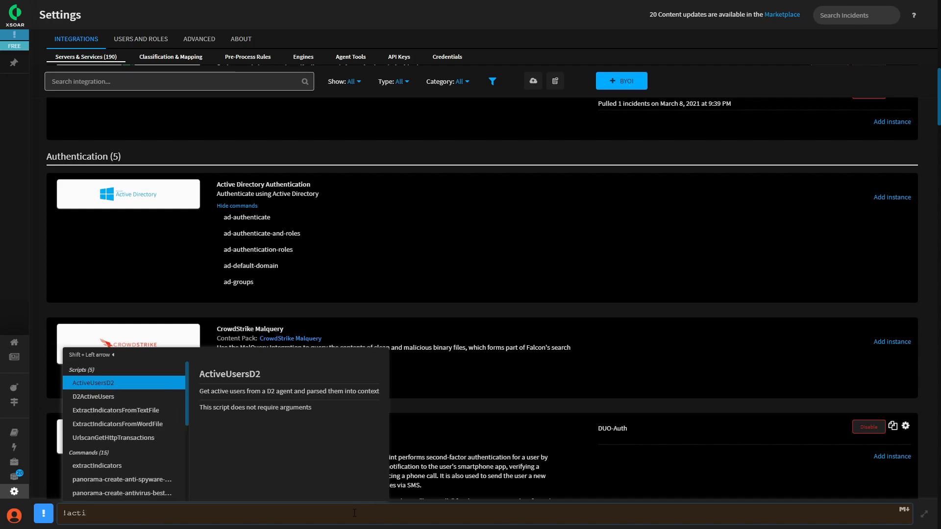
scroll(147, 398, "down", 2)
scroll(147, 399, "down", 2)
scroll(147, 398, "up", 2)
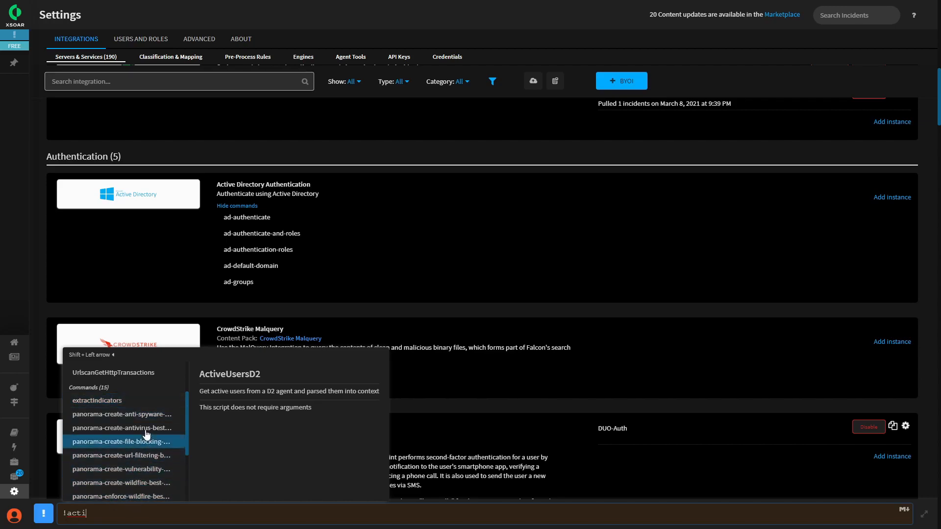
Return to the start of the suggestions and clear the "!acti" text from the command line
scroll(114, 397, "up", 3)
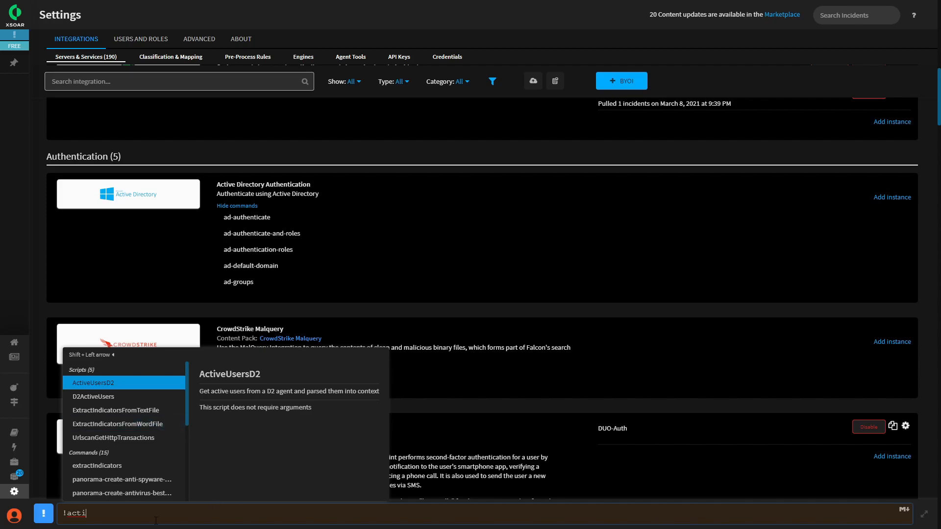
key("BackSpace")
key("BackSpace")
key("BackSpace")
key("BackSpace")
key("BackSpace")
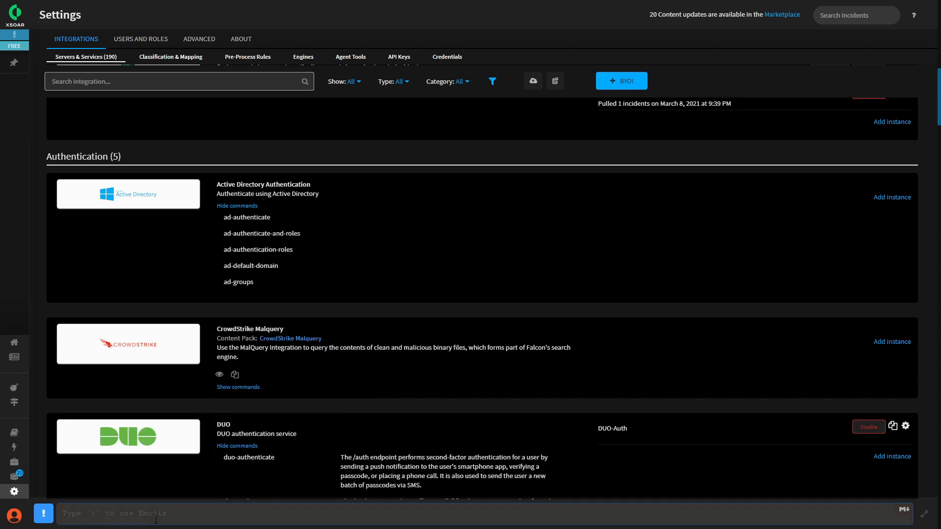
key("Escape")
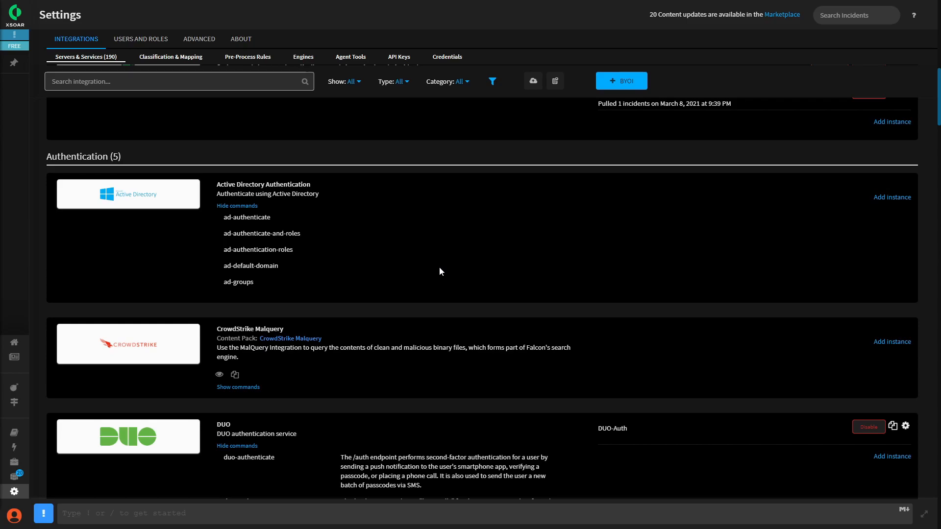
Search the integrations for "active" and look through the matching Active Directory integrations
scroll(378, 286, "down", 6)
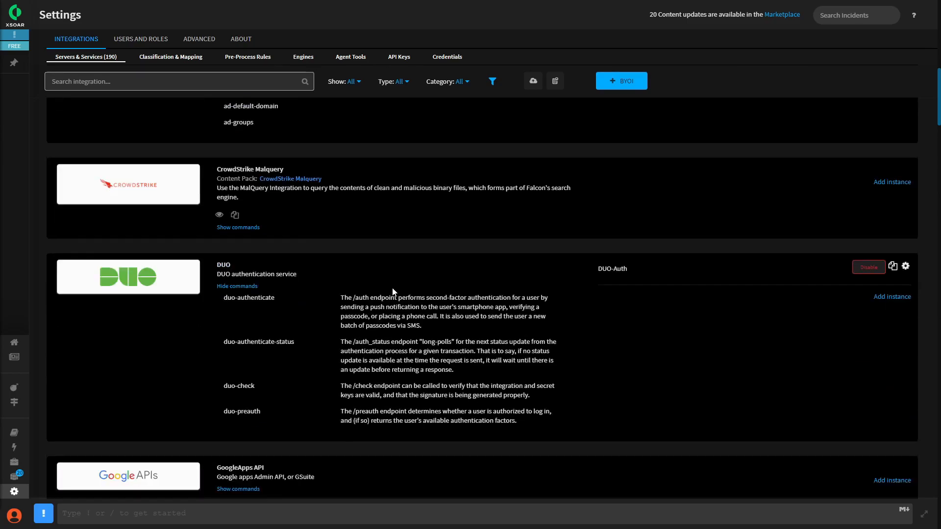
scroll(396, 292, "up", 8)
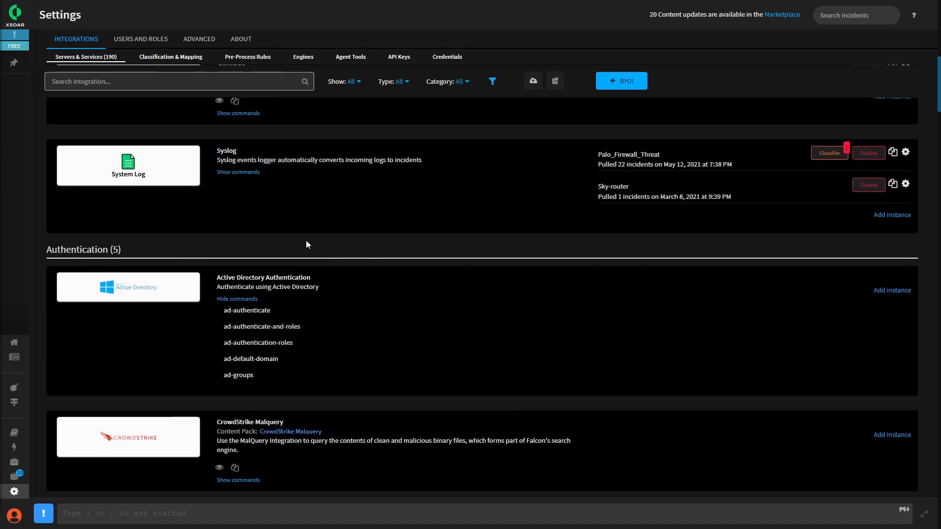
scroll(479, 333, "up", 10)
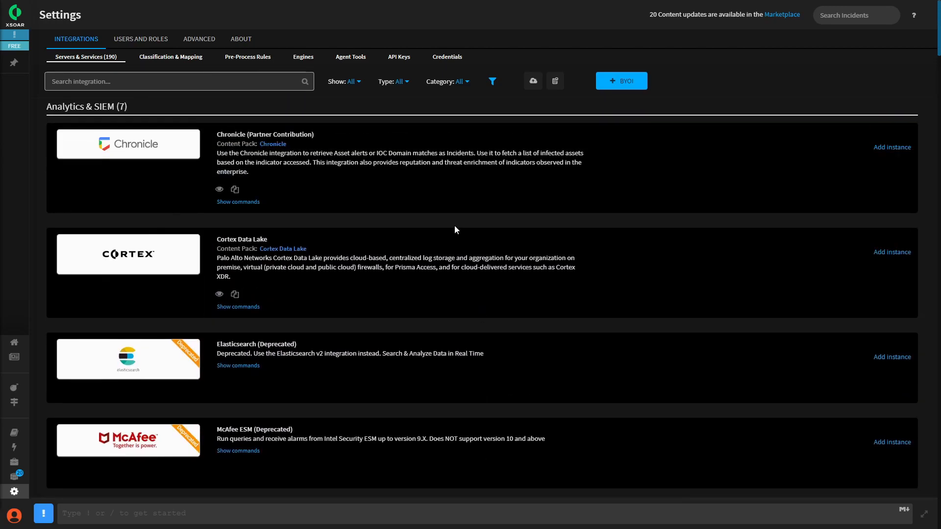
left_click(239, 80)
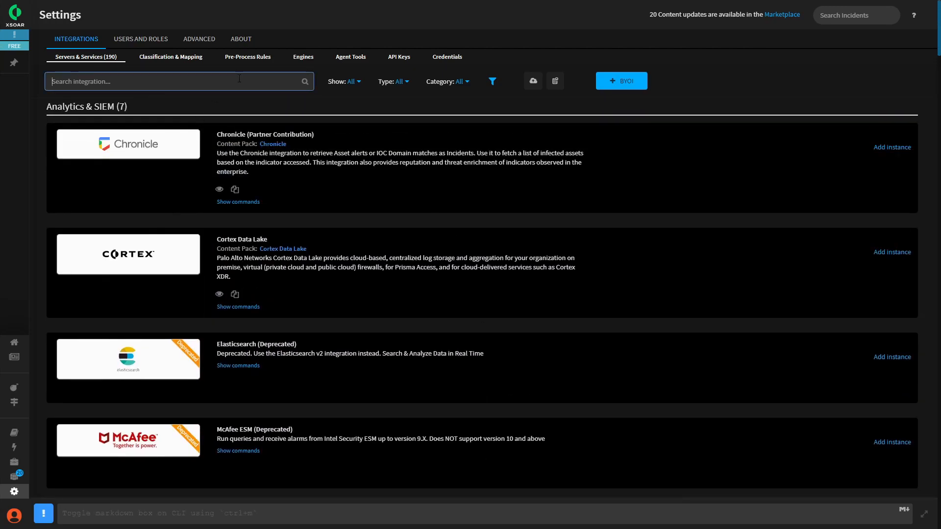
type("active")
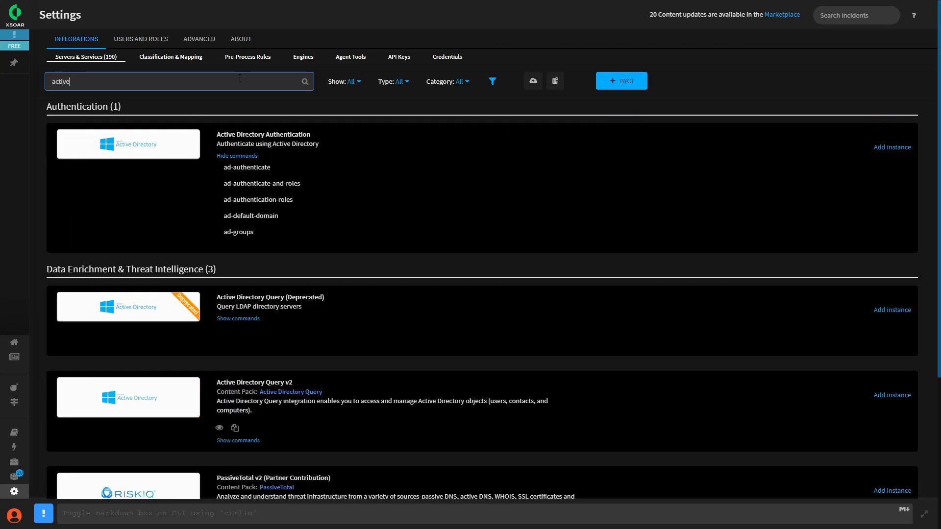
scroll(662, 266, "down", 6)
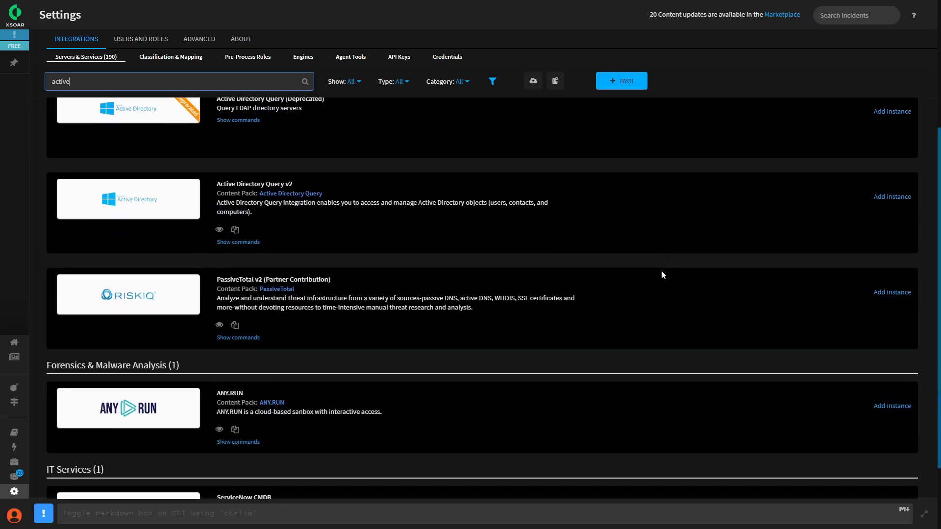
scroll(666, 278, "up", 4)
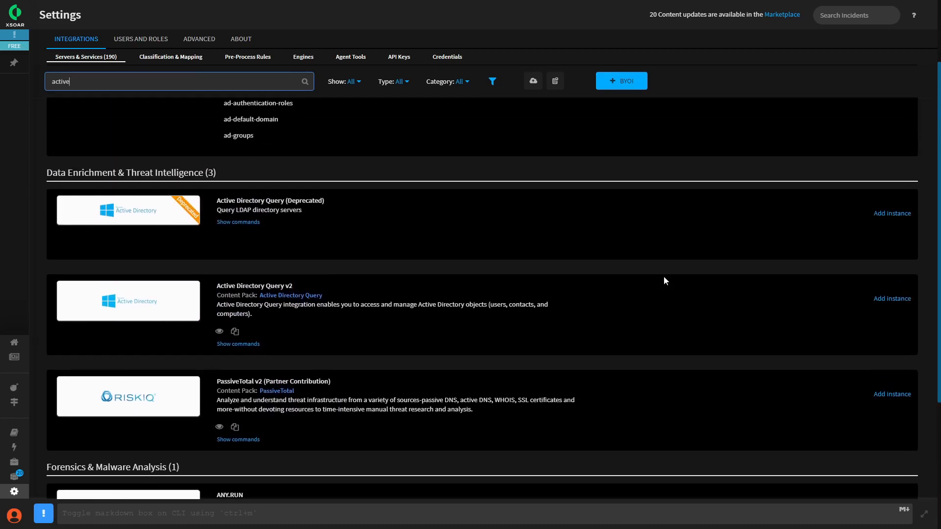
scroll(515, 267, "up", 2)
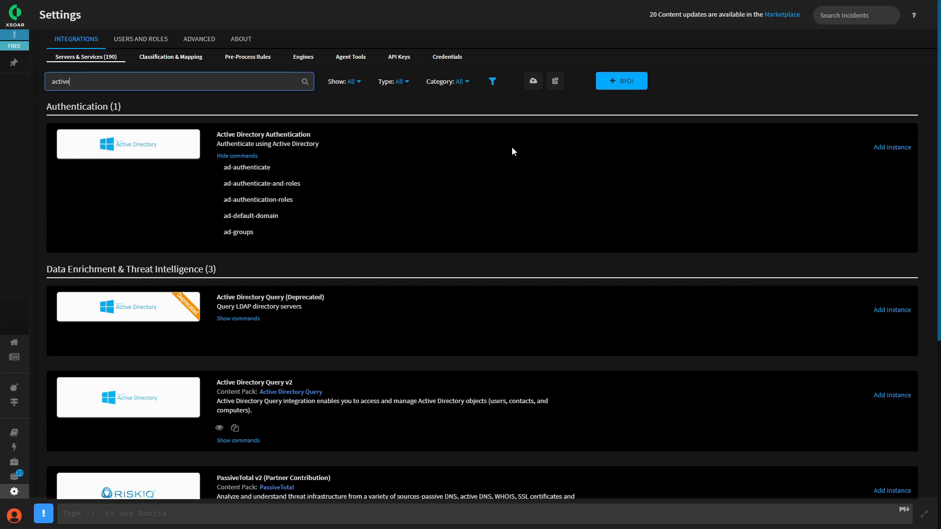
scroll(496, 196, "down", 3)
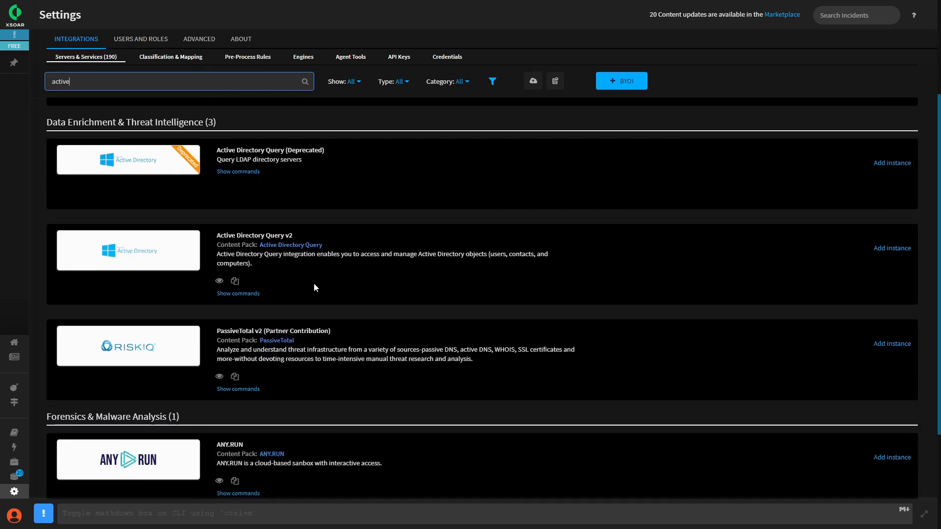
Show the commands of the Active Directory Query v2 integration and read through the whole list
left_click(238, 294)
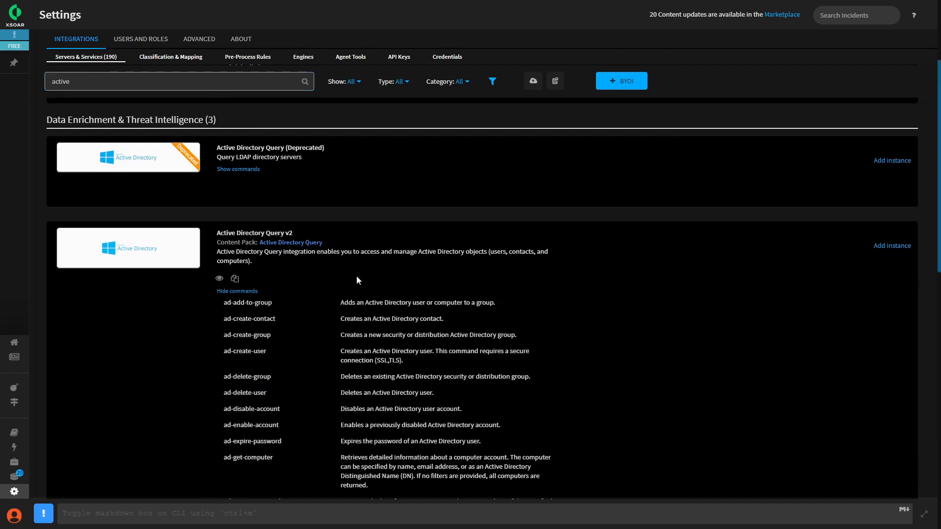
scroll(578, 332, "down", 5)
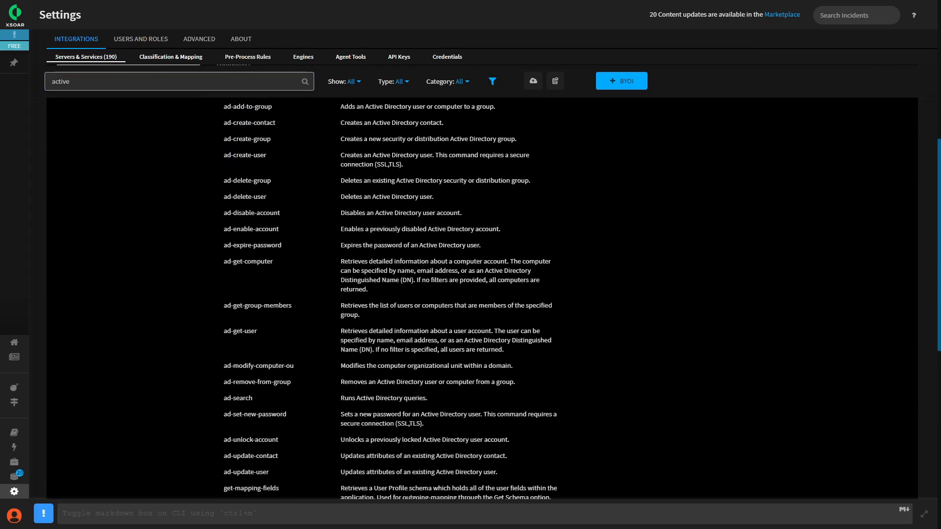
scroll(314, 357, "down", 3)
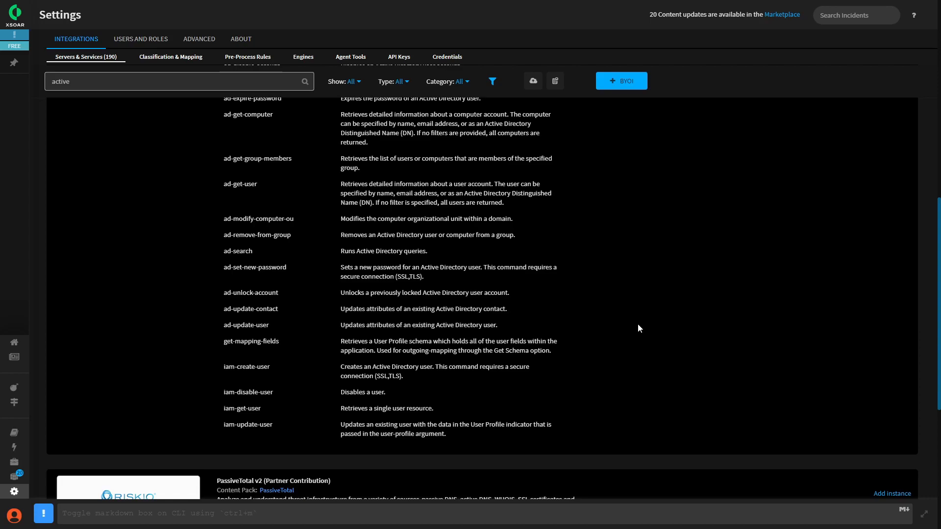
scroll(635, 327, "up", 4)
scroll(632, 329, "up", 4)
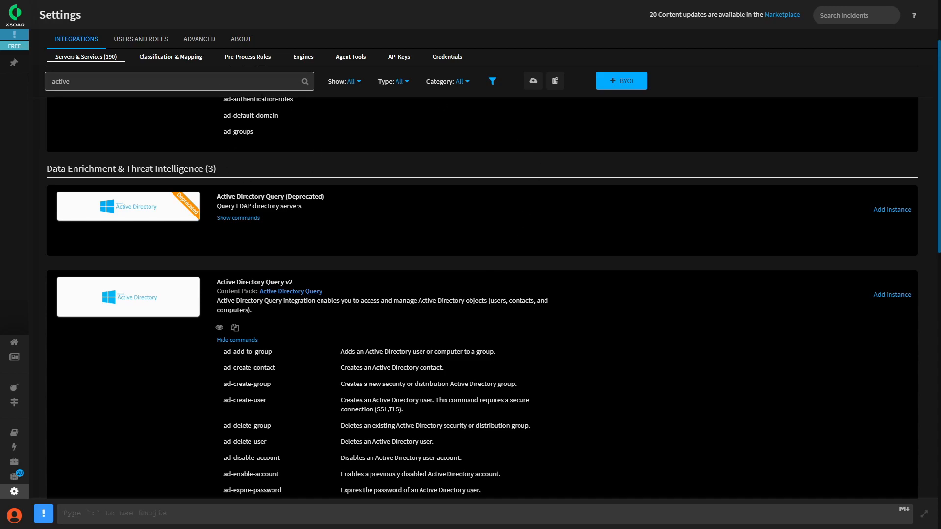
scroll(461, 186, "up", 2)
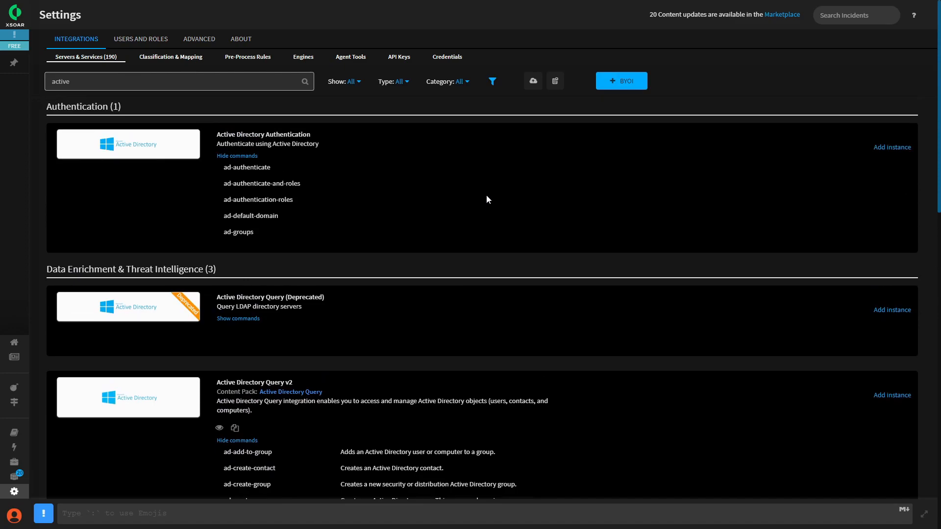
Clear the integration search, show only Enabled integrations and look through them
double_click(248, 85)
key("BackSpace")
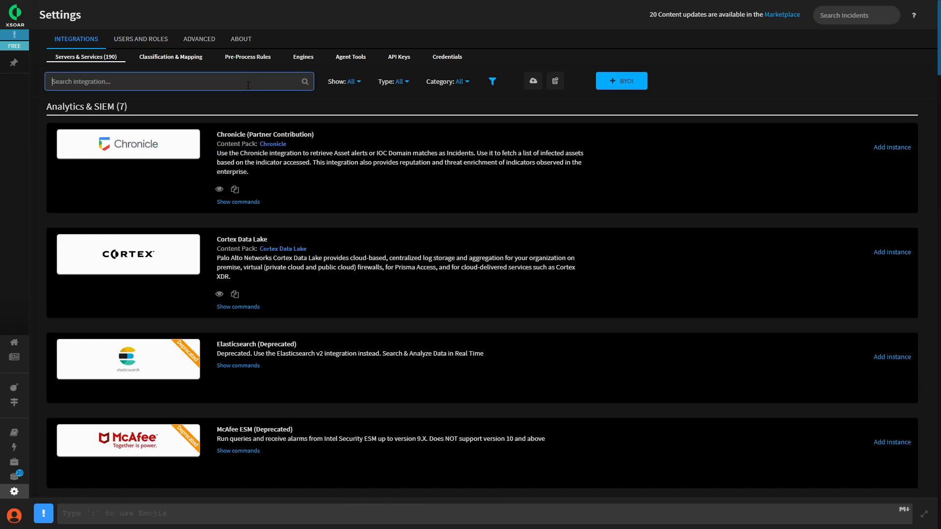
left_click(356, 84)
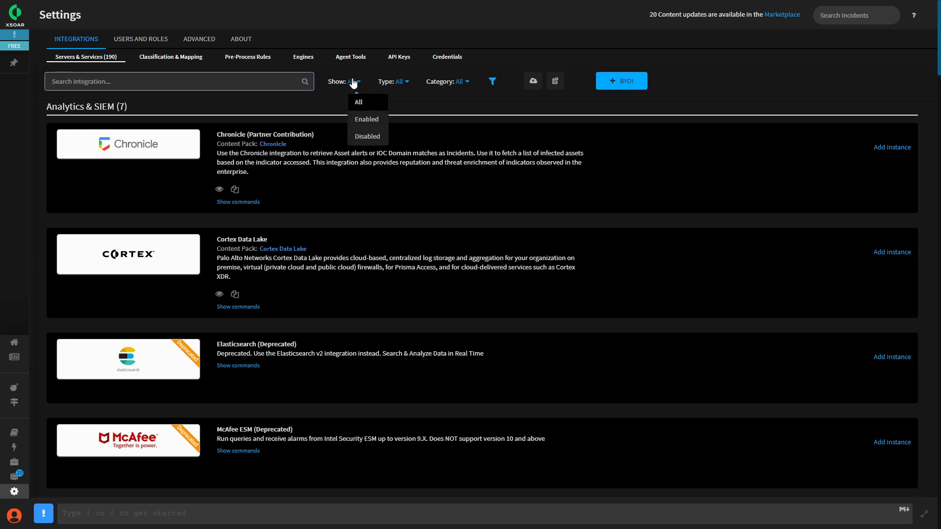
left_click(370, 119)
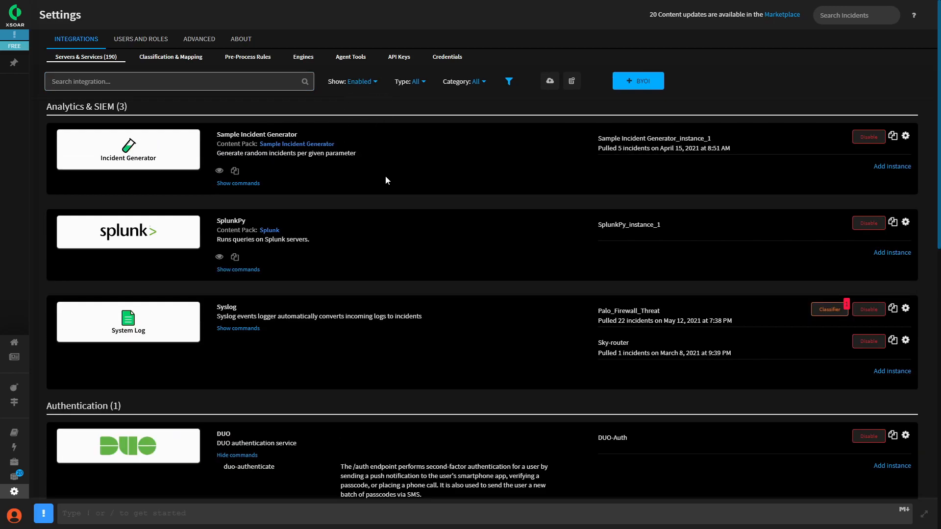
scroll(386, 180, "down", 15)
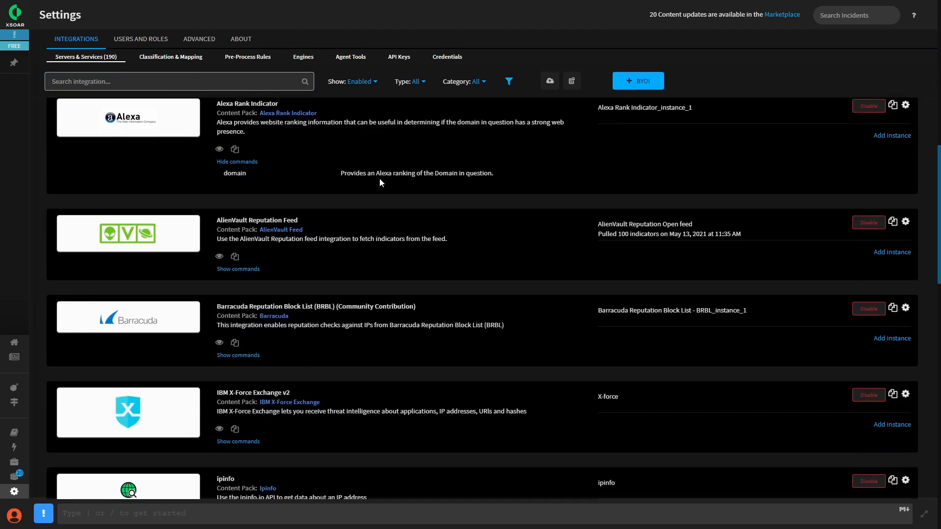
scroll(435, 263, "down", 5)
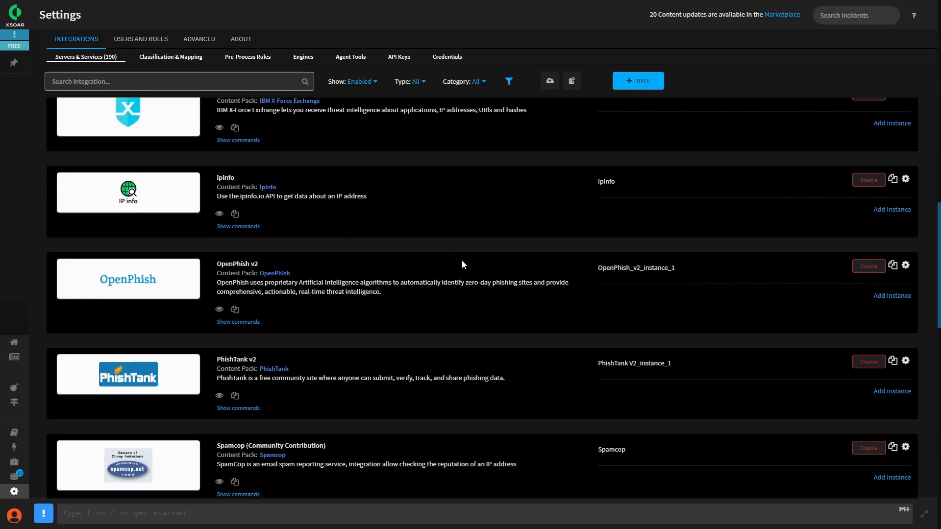
scroll(466, 257, "down", 4)
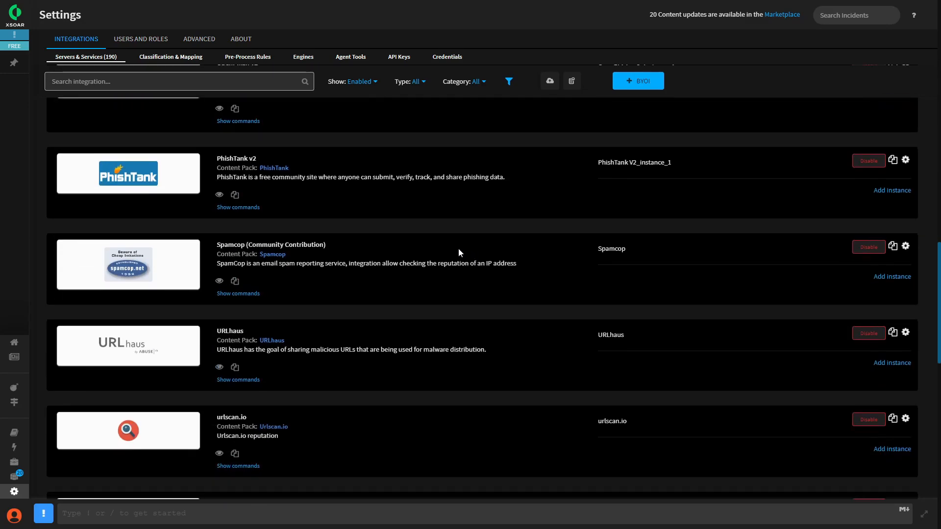
scroll(457, 229, "down", 3)
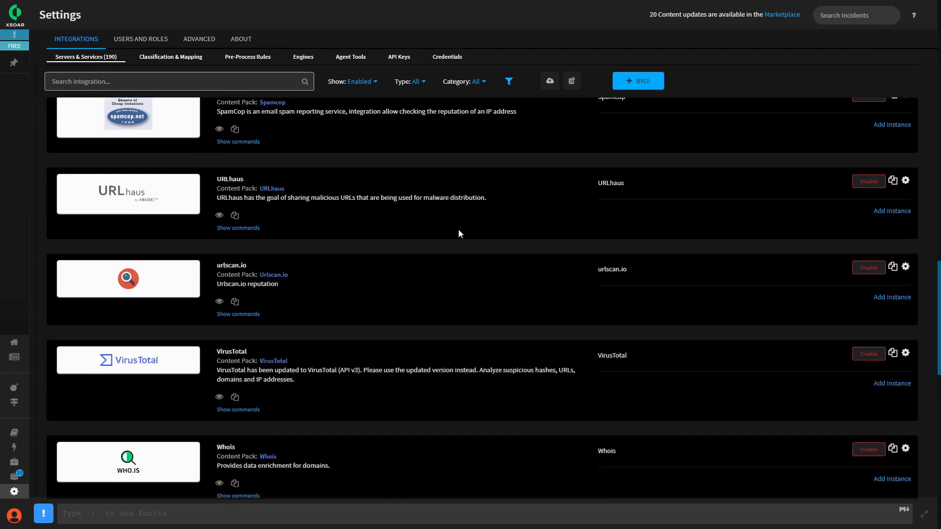
scroll(464, 223, "up", 7)
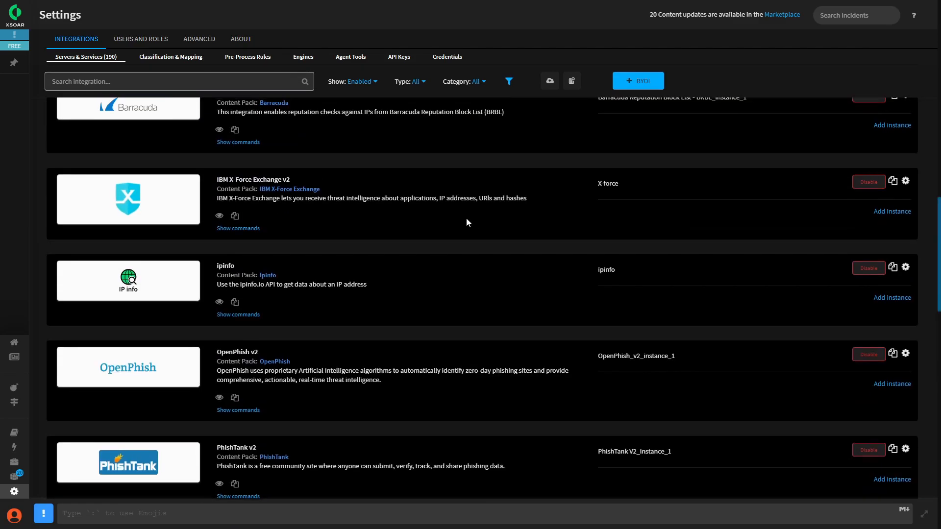
Show only the Disabled integrations, then set the Show filter back to All
left_click(361, 81)
left_click(374, 138)
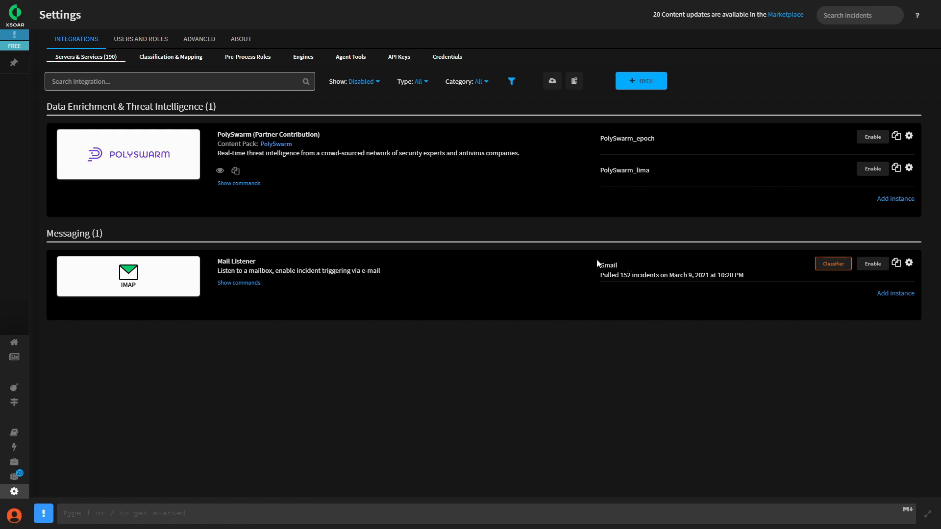
left_click(368, 84)
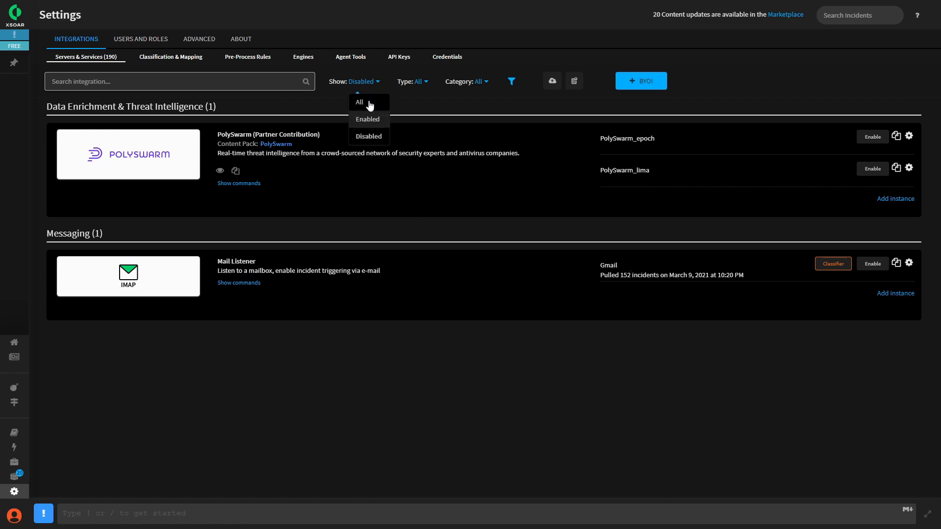
left_click(367, 103)
Filter the integrations by the Custom type and then by the System type, looking through each list
left_click(403, 80)
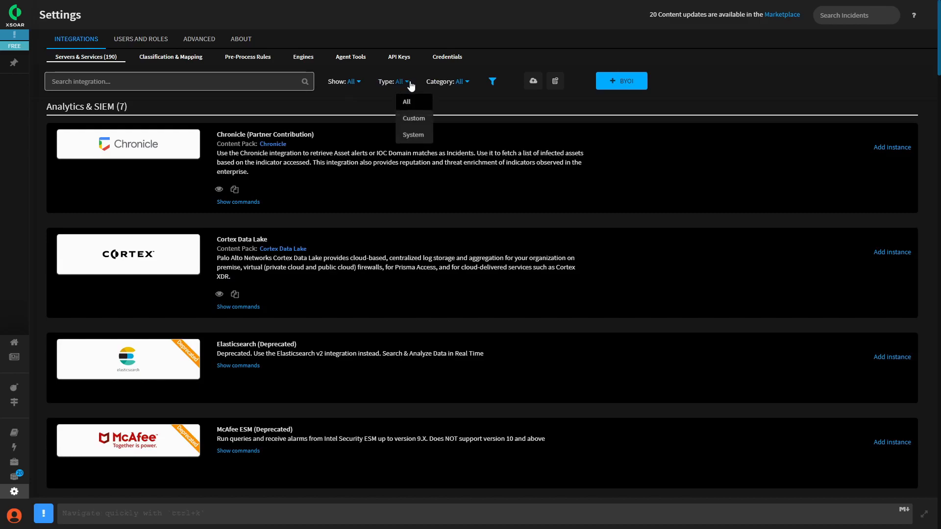
left_click(412, 120)
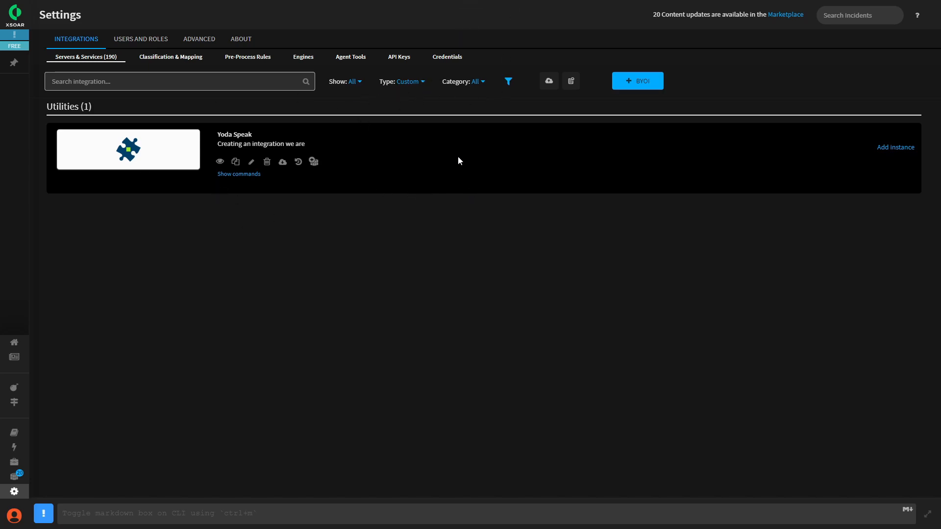
left_click(422, 83)
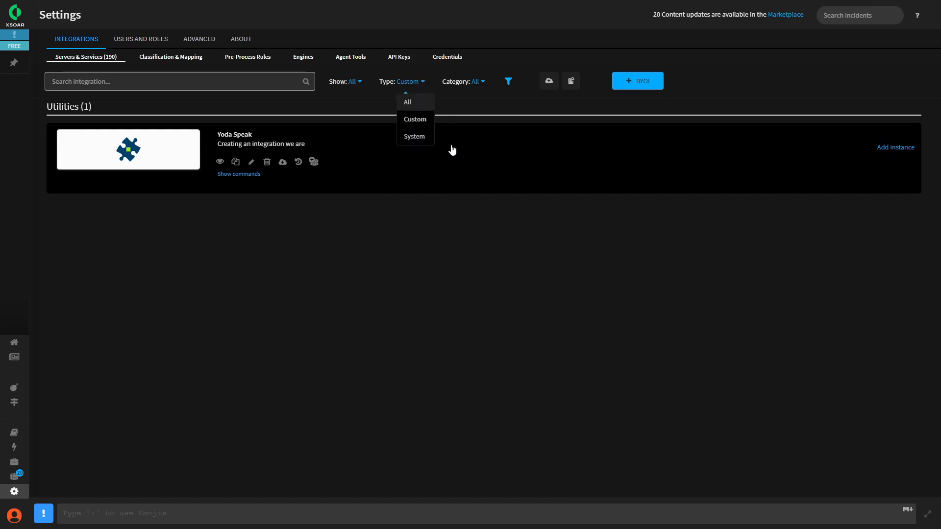
left_click(414, 137)
scroll(588, 259, "down", 14)
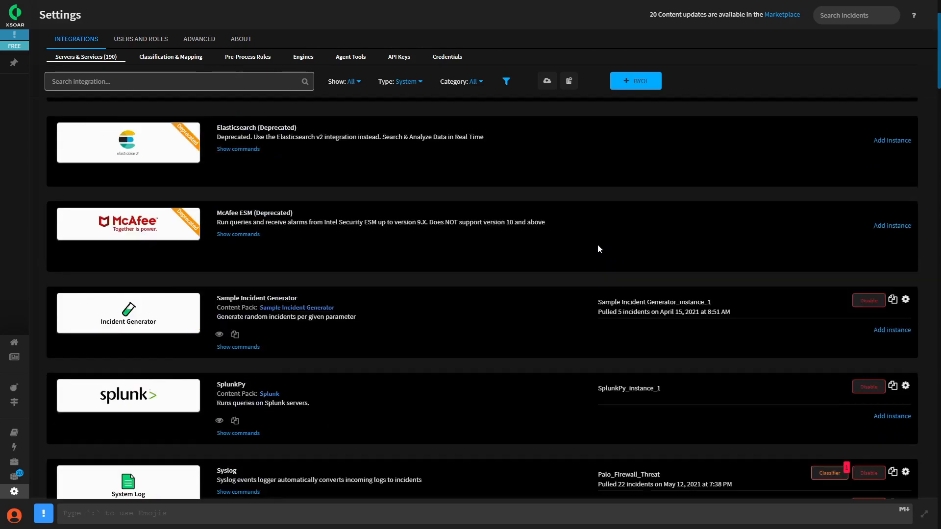
scroll(581, 255, "down", 12)
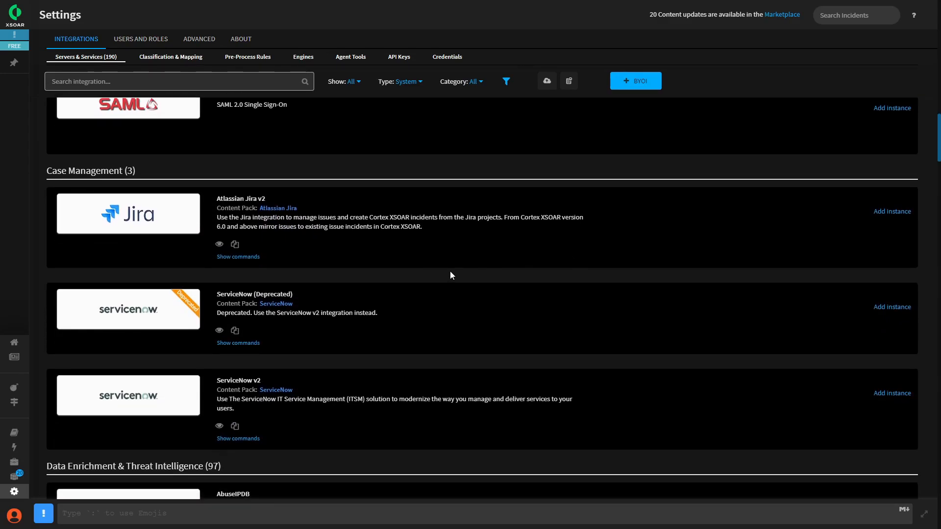
scroll(449, 272, "up", 1)
scroll(469, 275, "up", 20)
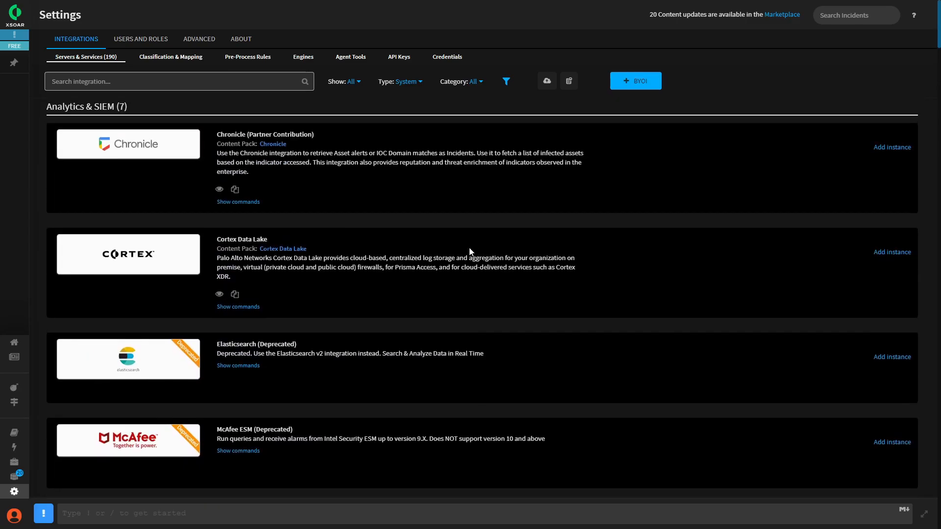
Set the Type filter back to All, then filter the integrations by the Authentication category and by the Case Management category
left_click(407, 81)
left_click(409, 103)
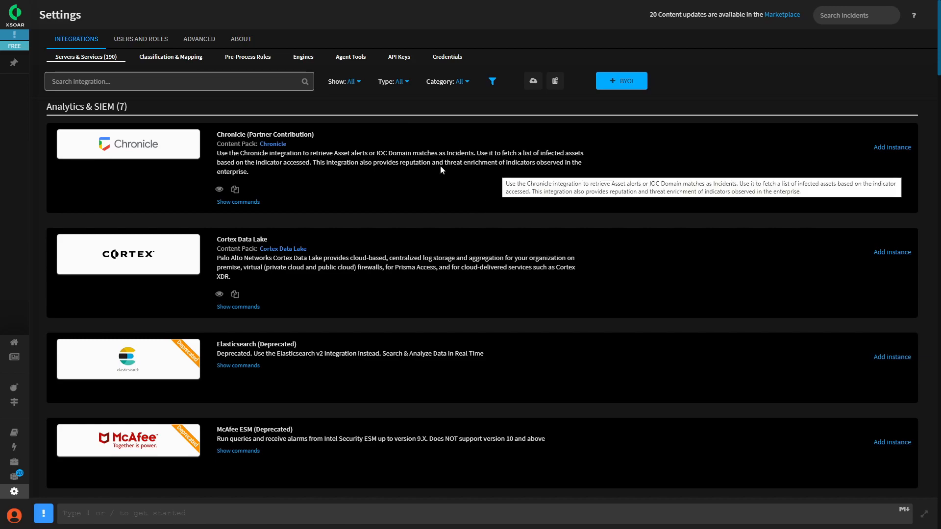
left_click(461, 84)
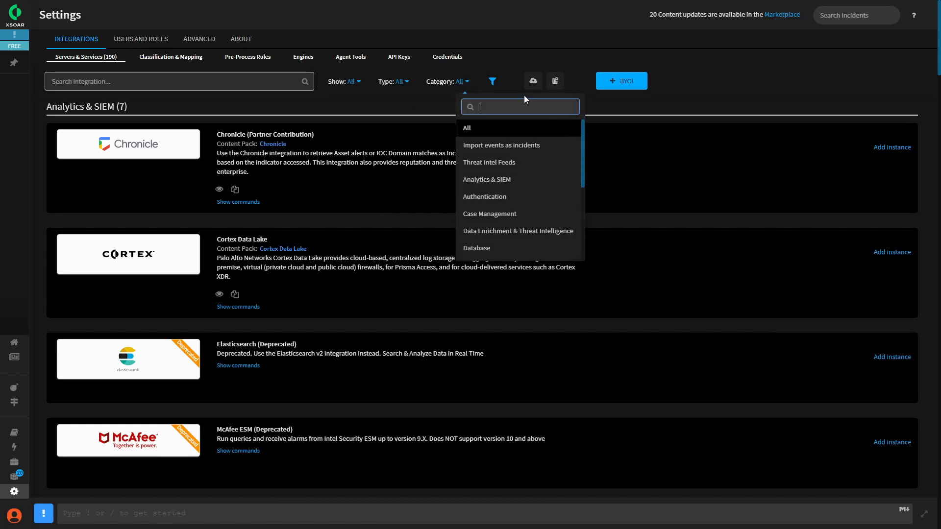
left_click(493, 198)
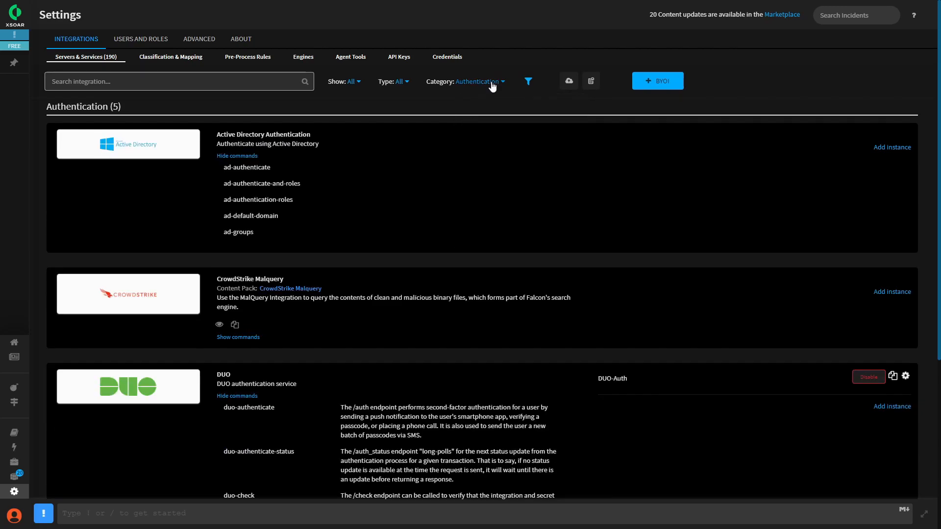
left_click(490, 81)
left_click(490, 214)
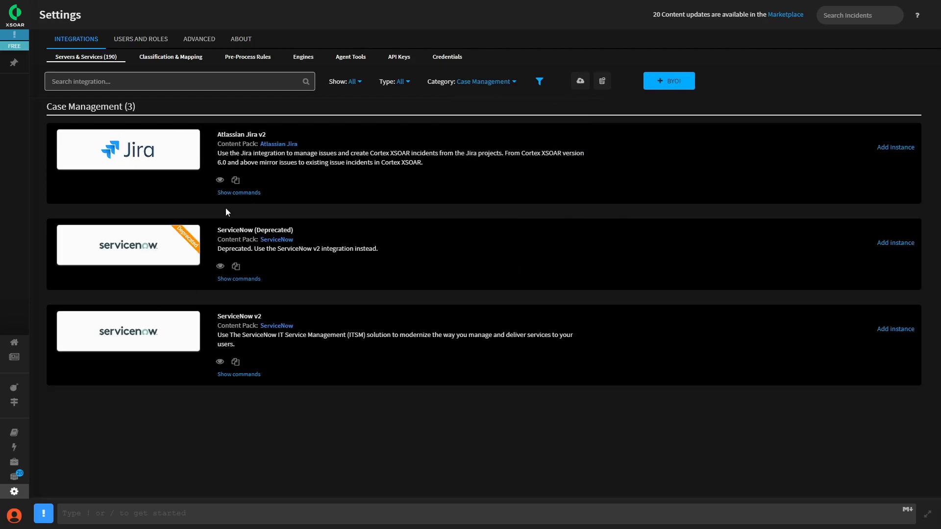
Filter the integrations by the Database category, then set the Category filter back to All
left_click(505, 82)
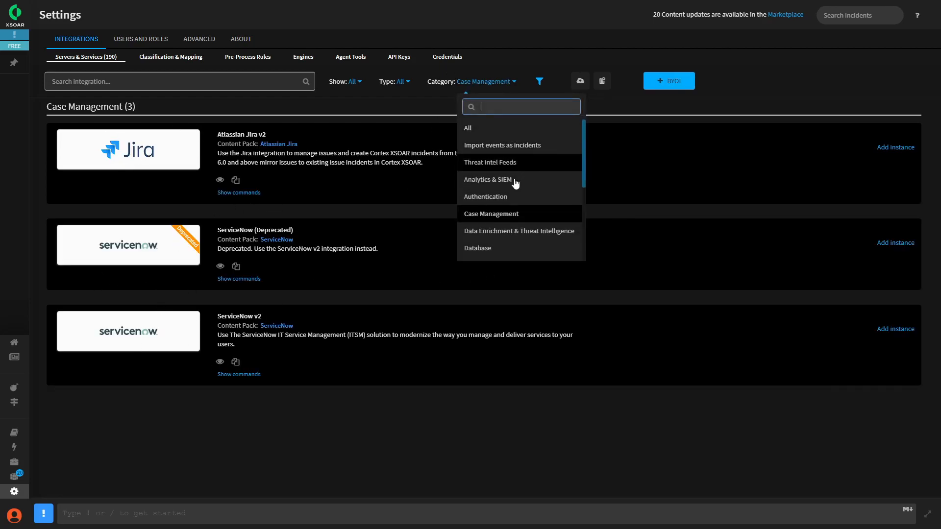
left_click(484, 249)
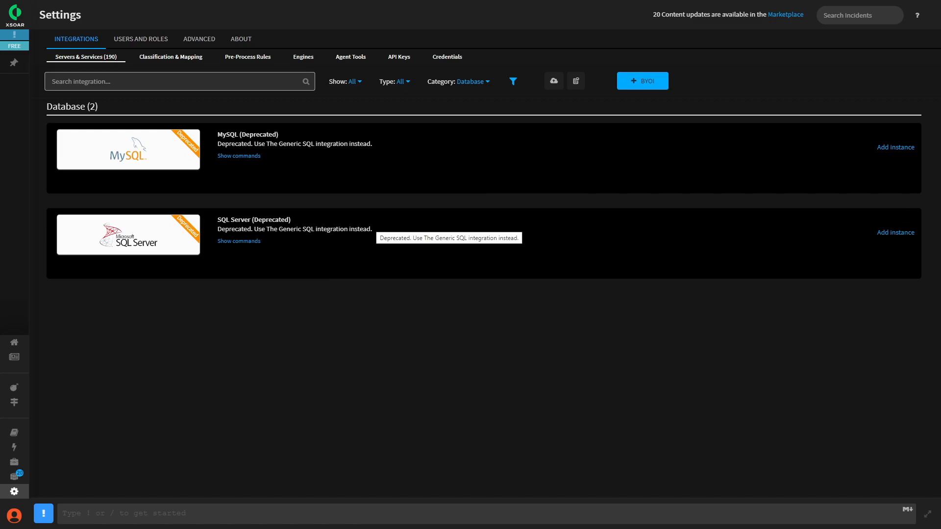
left_click(475, 82)
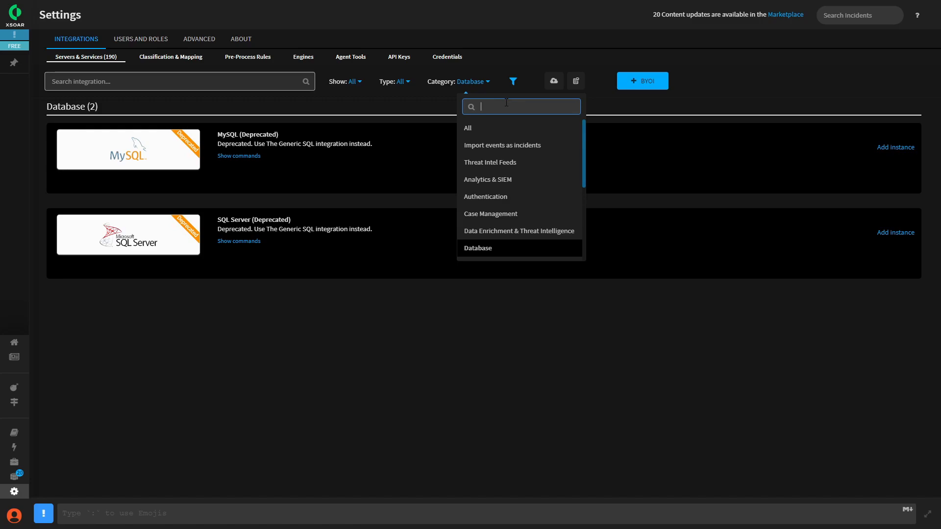
left_click(607, 108)
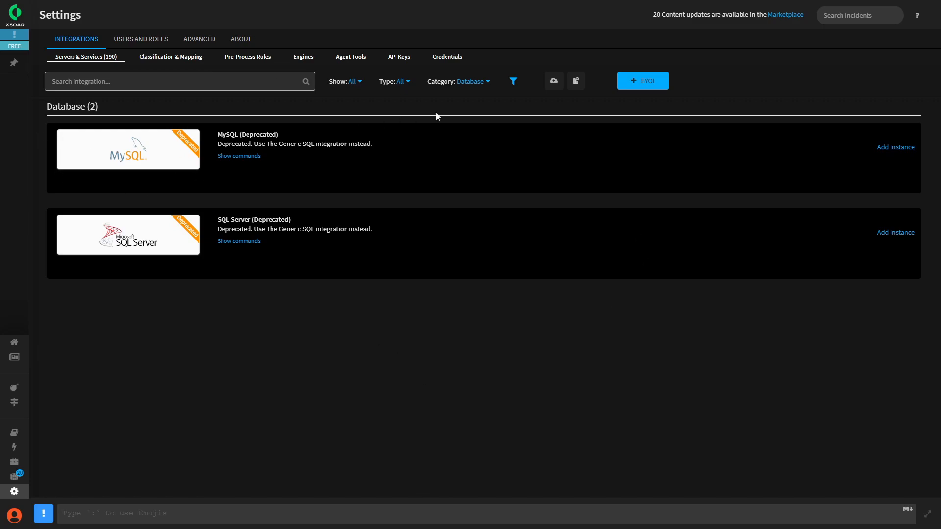
left_click(472, 82)
left_click(534, 250)
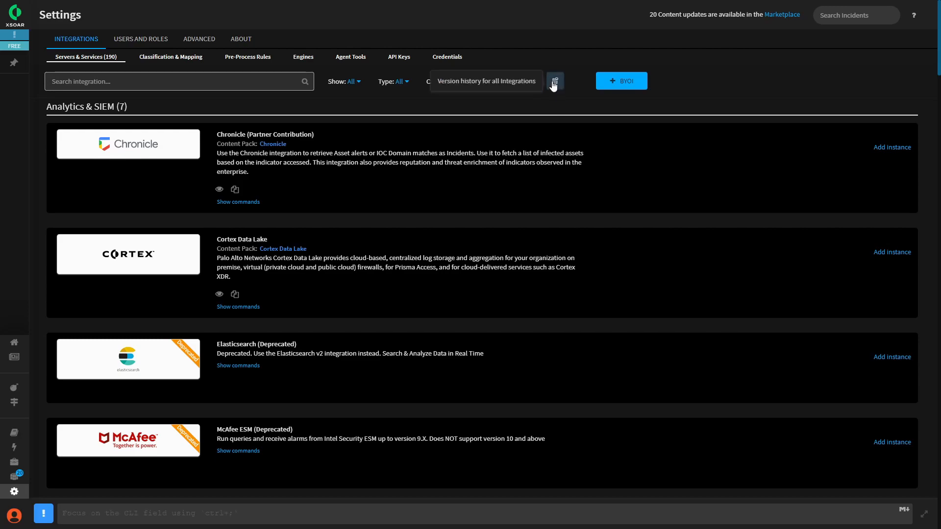
Start a new custom integration and read through the explanatory comments in the HelloWorld template code
left_click(626, 82)
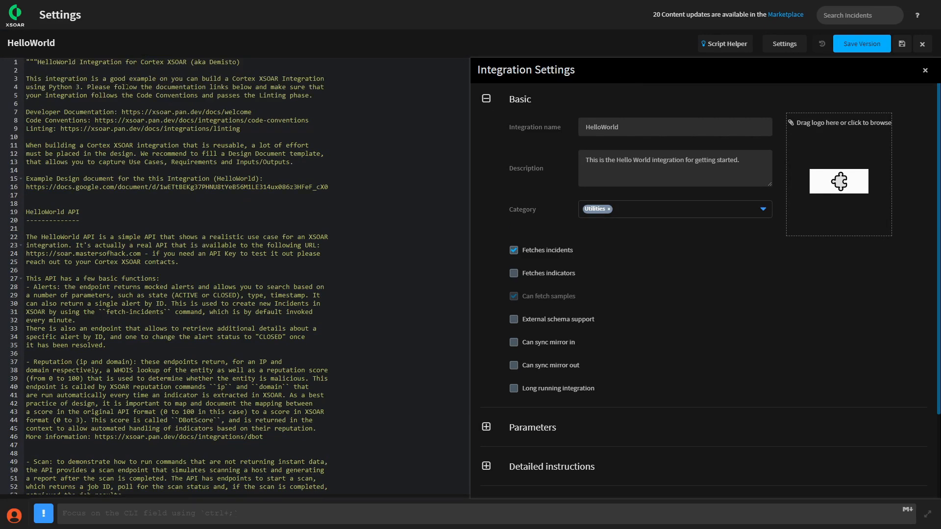
scroll(331, 308, "down", 10)
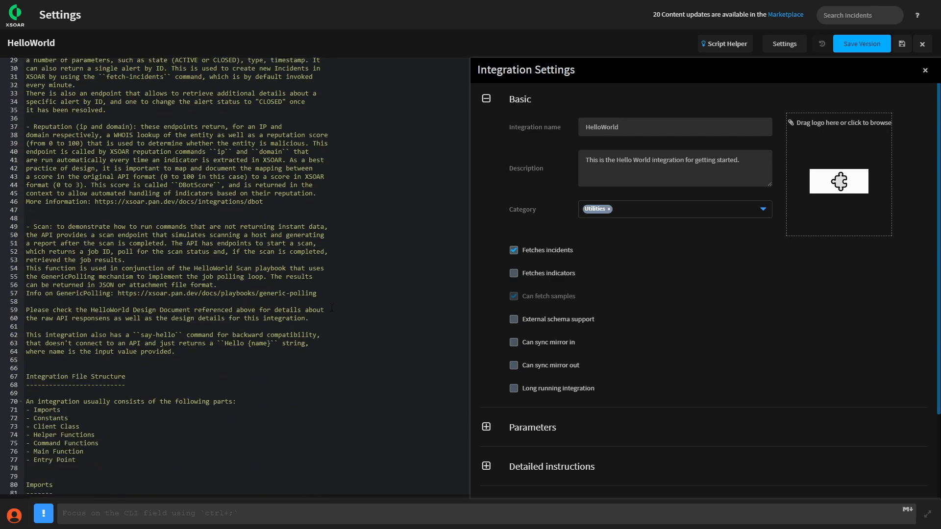
scroll(330, 308, "down", 8)
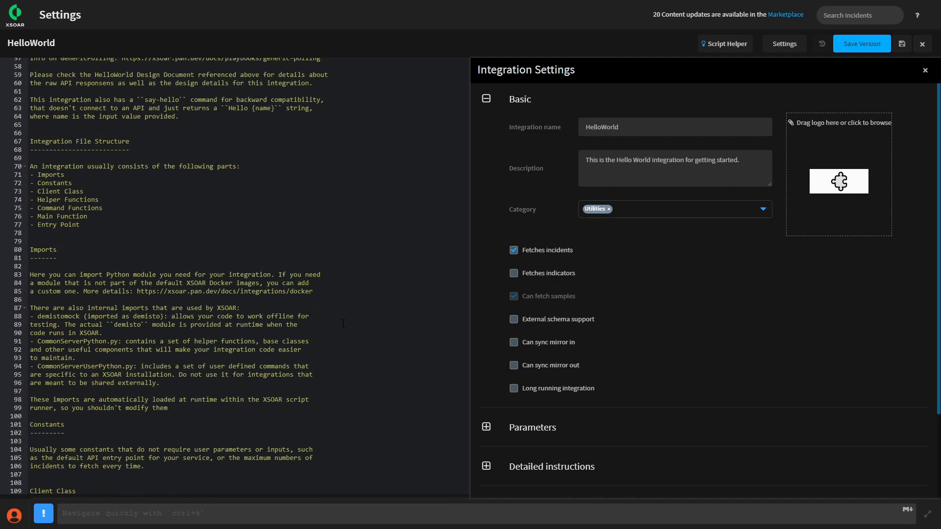
scroll(385, 380, "down", 4)
scroll(392, 350, "down", 5)
scroll(392, 350, "down", 4)
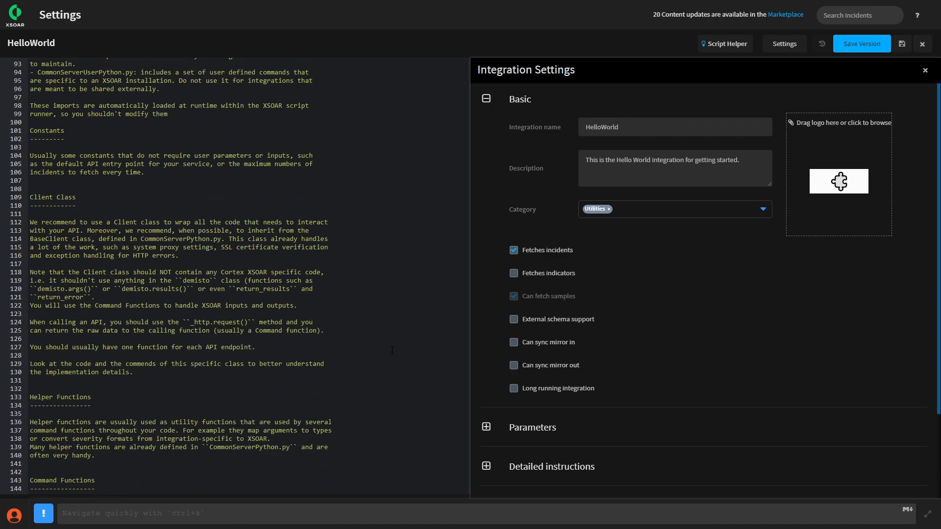
scroll(393, 350, "down", 3)
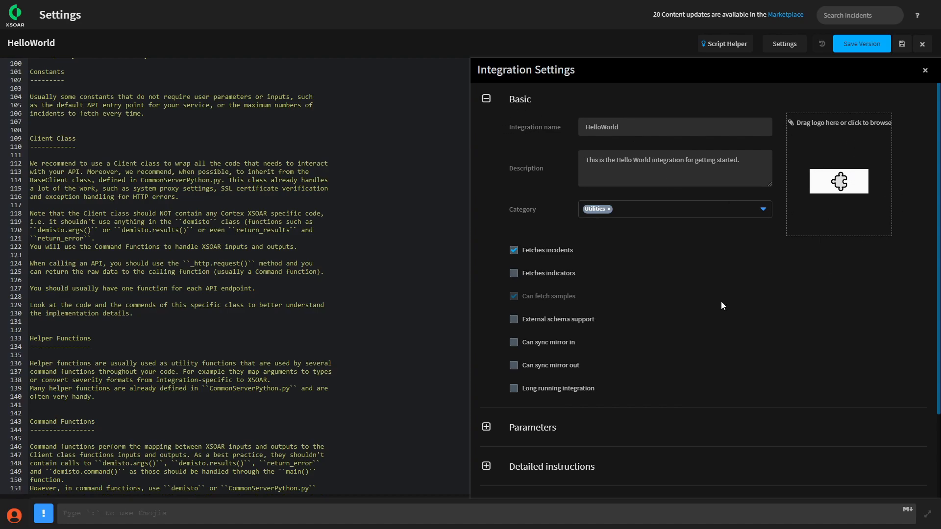
scroll(722, 301, "down", 1)
scroll(662, 208, "up", 1)
Replace the new integration's Utilities category with Authentication in its basic settings
left_click(763, 213)
left_click(635, 257)
left_click(609, 209)
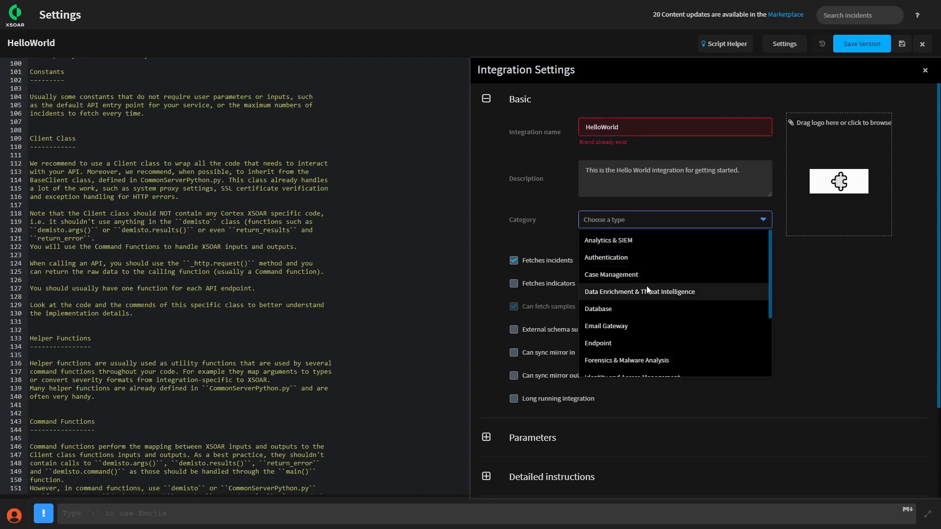
left_click(615, 257)
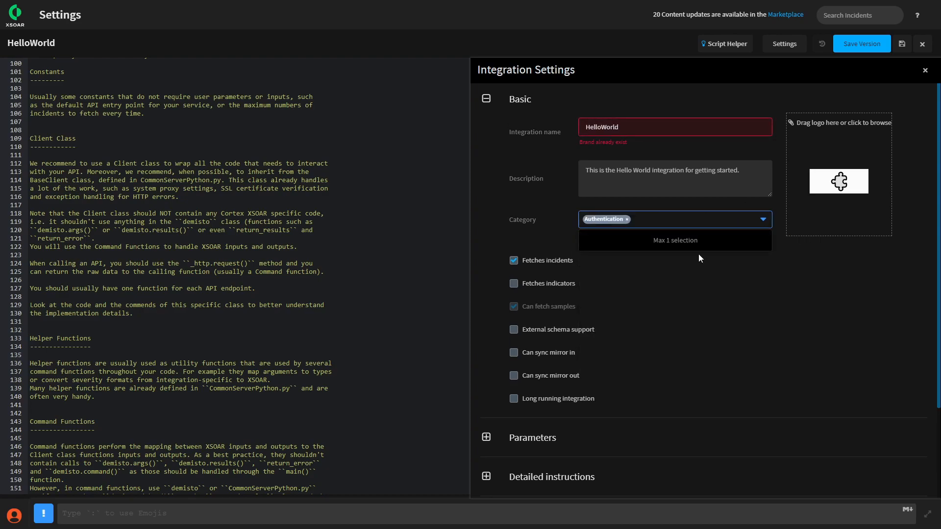
left_click(673, 288)
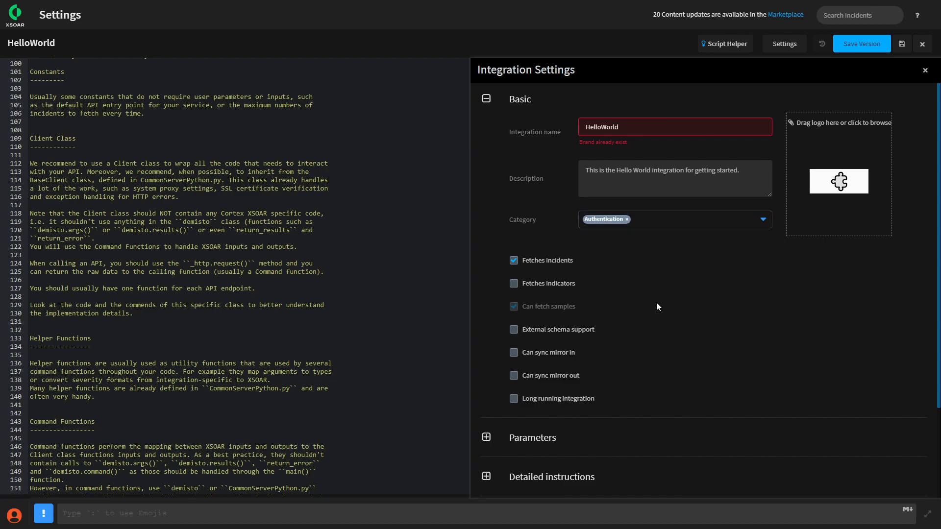
scroll(657, 307, "down", 1)
scroll(598, 112, "up", 1)
Compose the command !whois query="mode44.co.uk" using-brand=Whois in the command line without running it
left_click(349, 519)
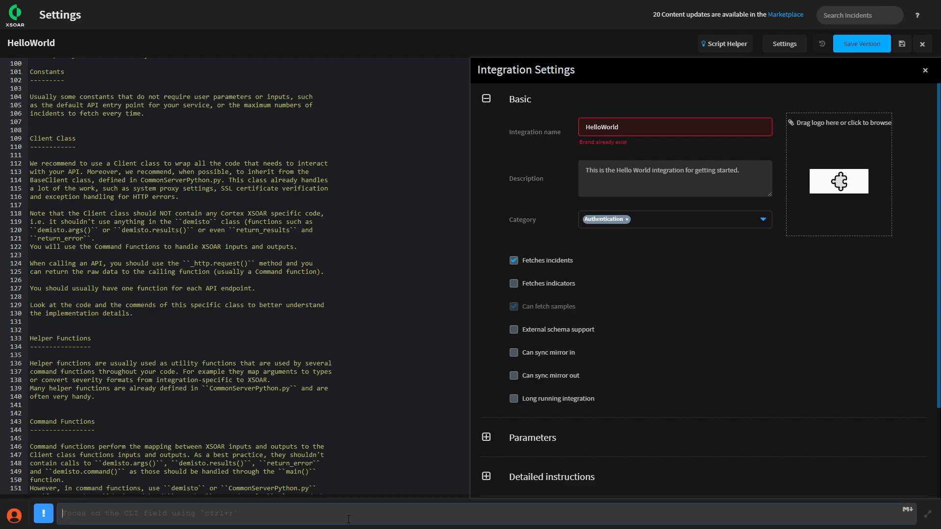
type("!")
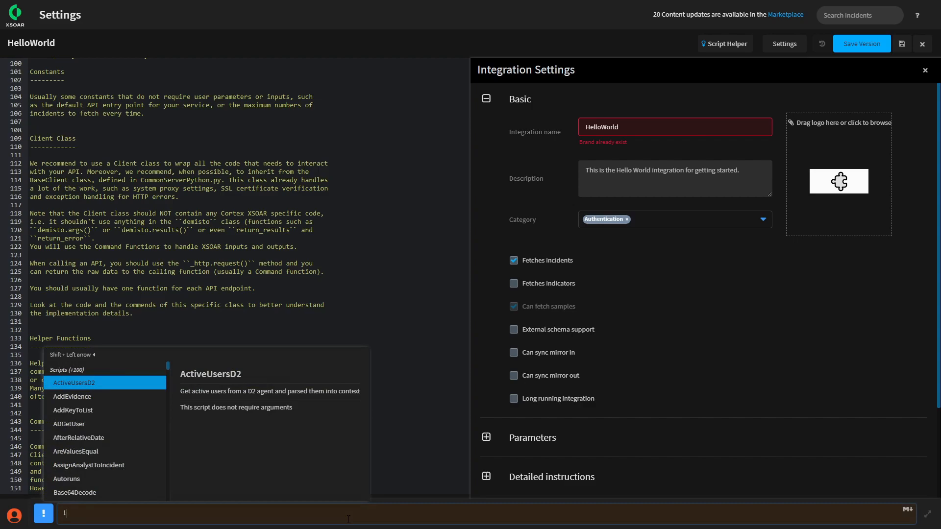
type("whoi")
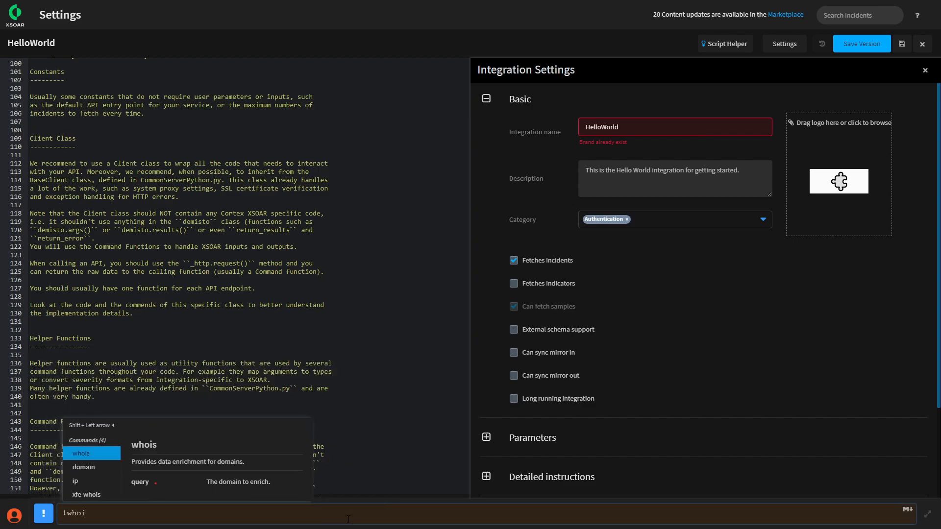
type("s")
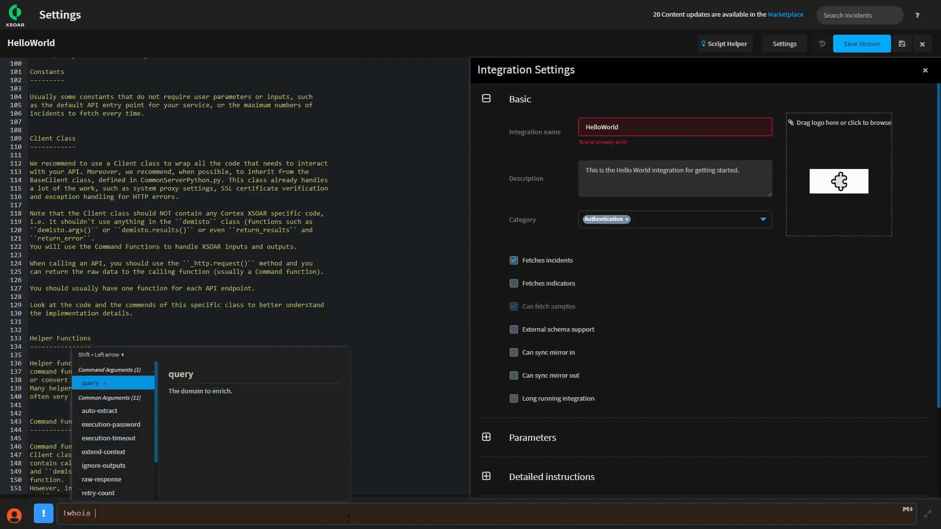
key("Return")
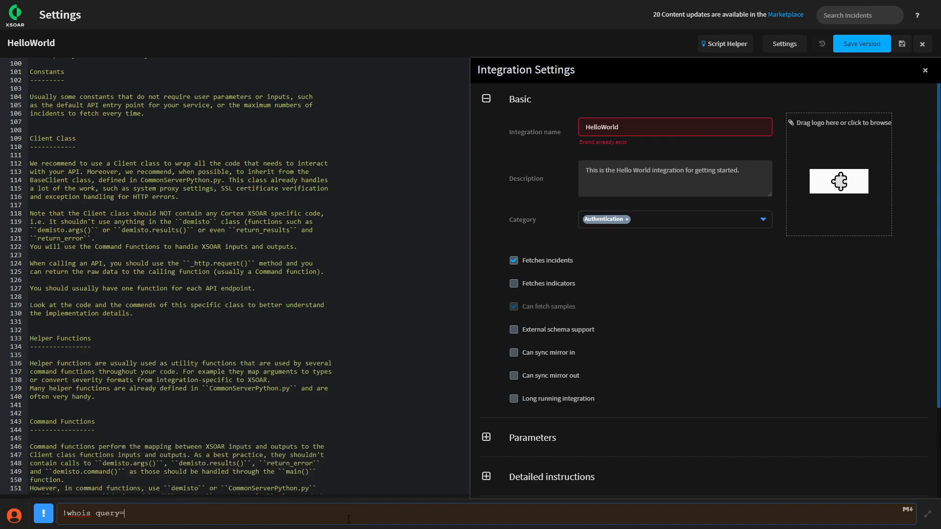
type("\"mode44.co.uk\" ")
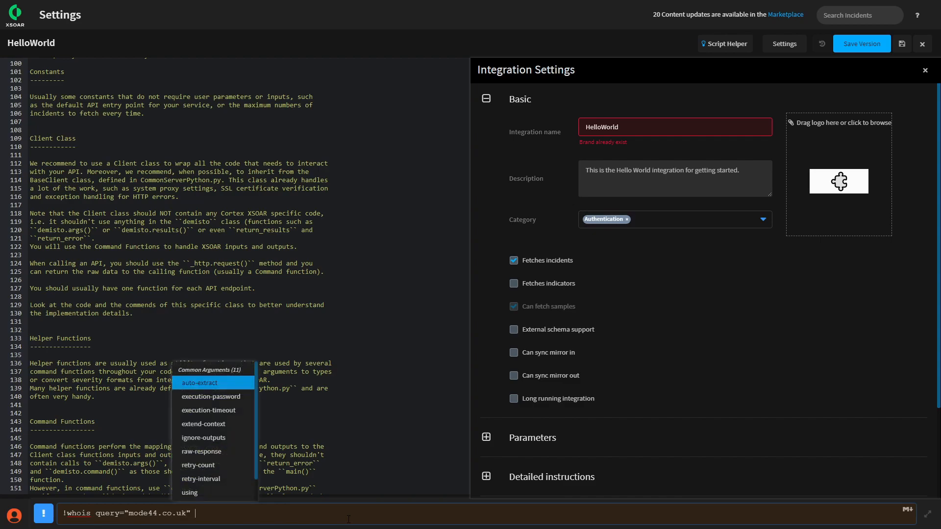
type("using")
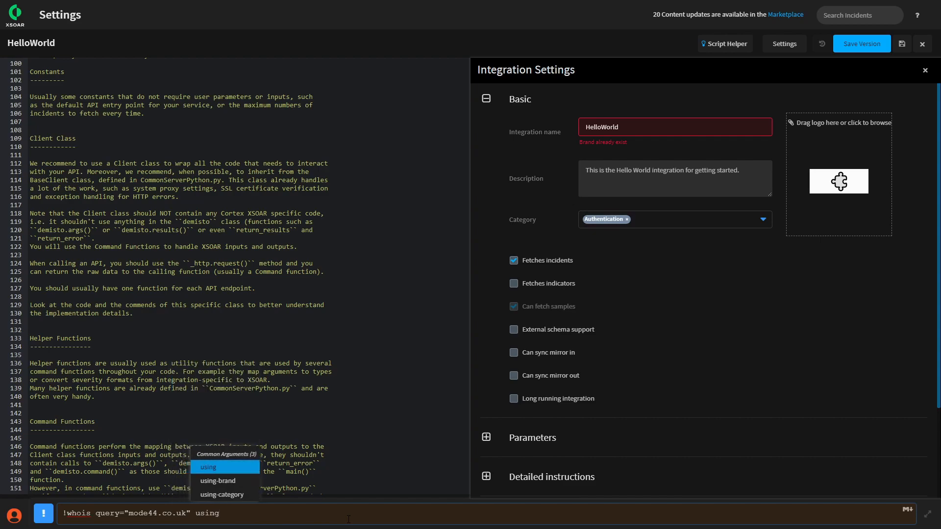
left_click(230, 480)
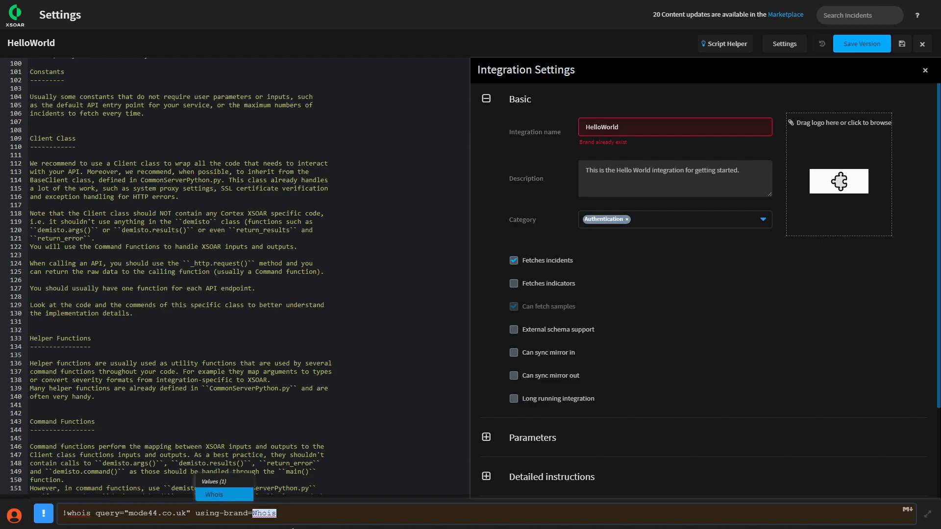
Clear the whole whois command from the command line
left_click(282, 513)
left_click_drag(288, 514, 62, 513)
key("BackSpace")
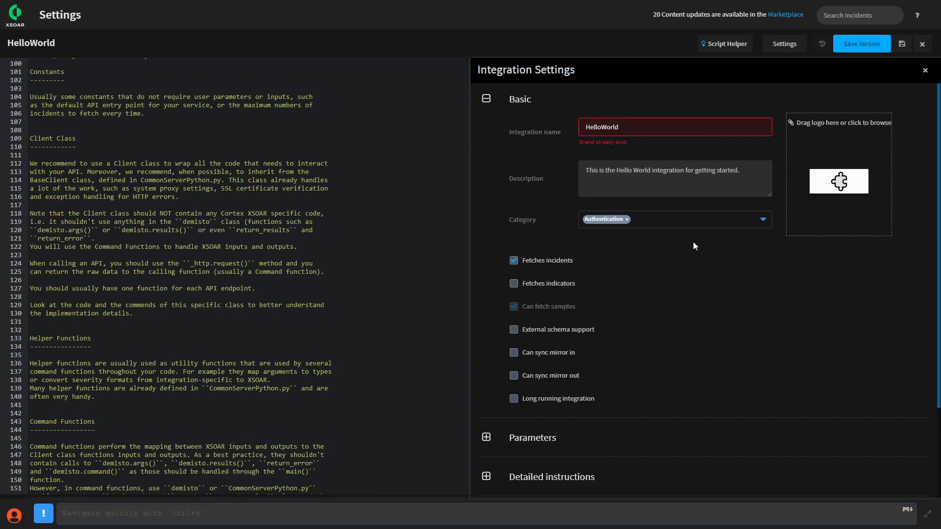
Expand the Parameters and Detailed instructions sections of the integration settings and look through their contents
scroll(696, 269, "down", 1)
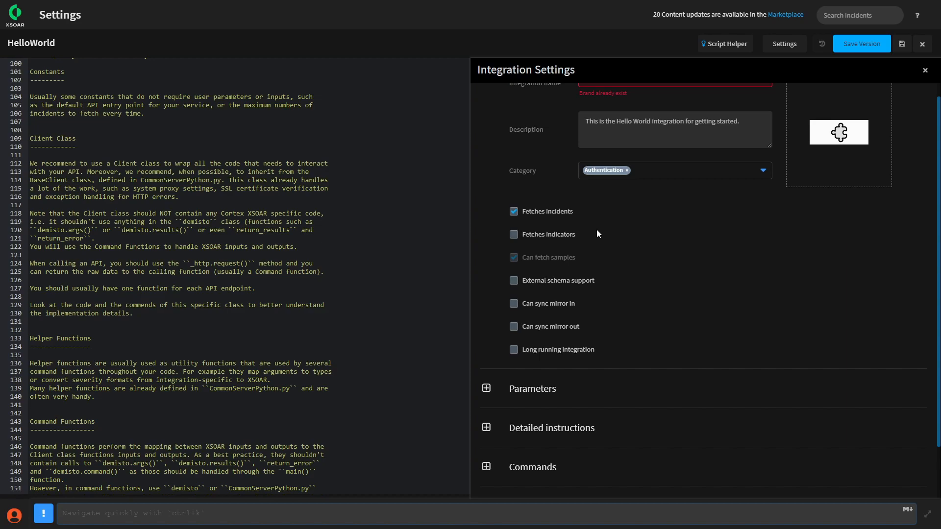
scroll(646, 257, "down", 1)
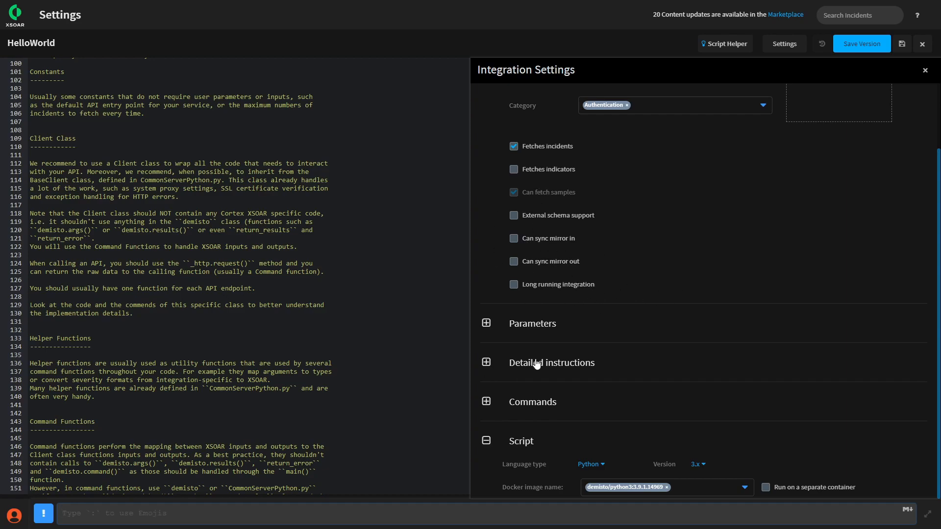
left_click(505, 326)
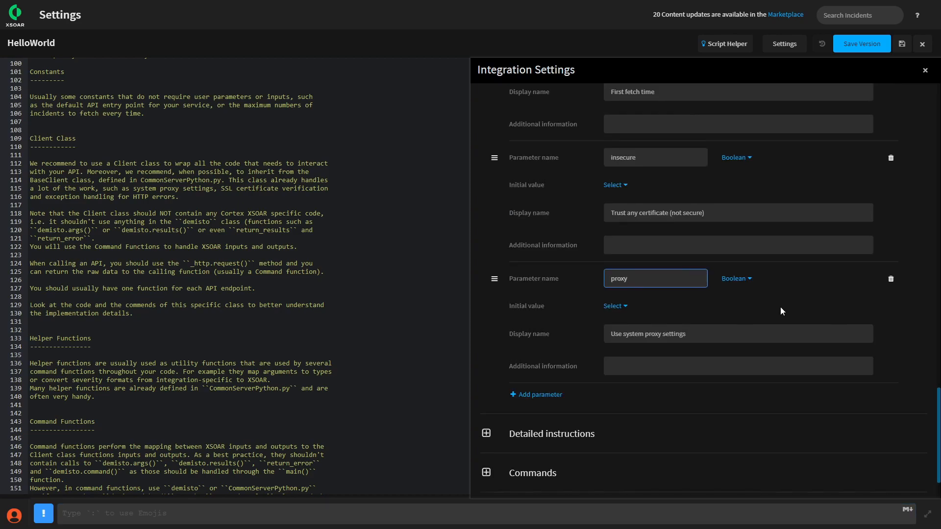
scroll(650, 192, "up", 9)
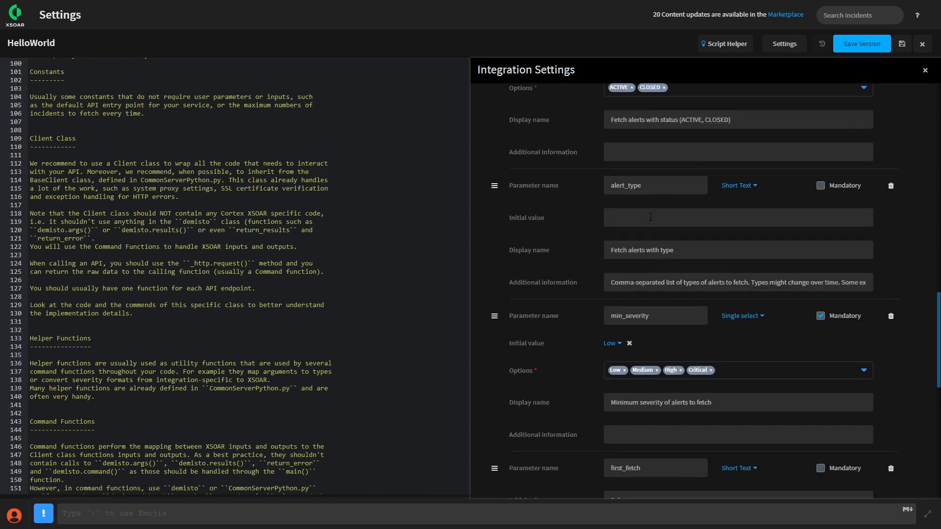
scroll(643, 216, "down", 10)
left_click(487, 362)
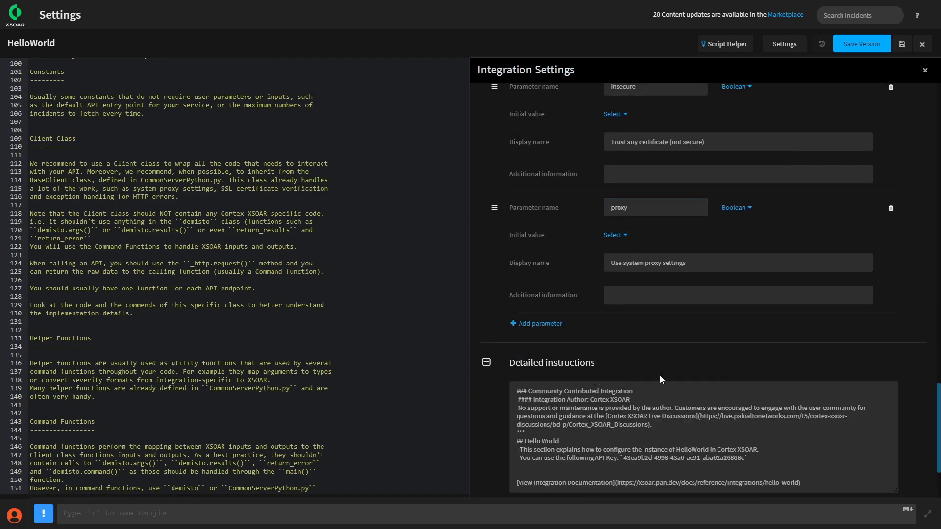
scroll(739, 372, "down", 3)
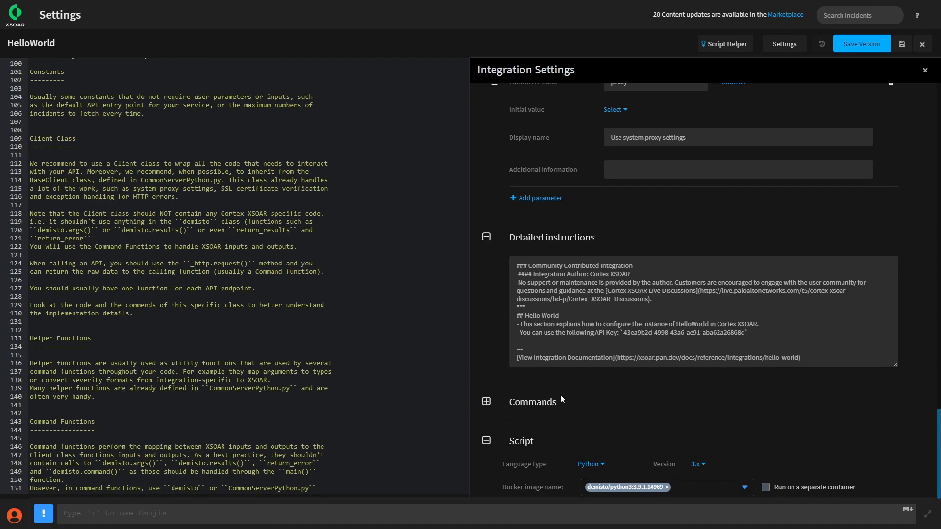
Expand the Commands section of the integration settings and look through the defined HelloWorld commands
left_click(539, 400)
scroll(748, 373, "down", 5)
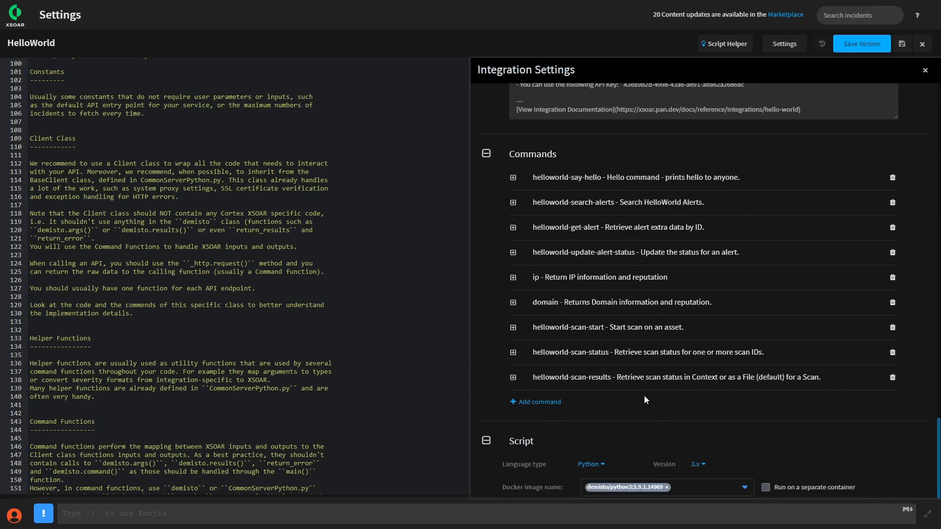
scroll(696, 361, "up", 4)
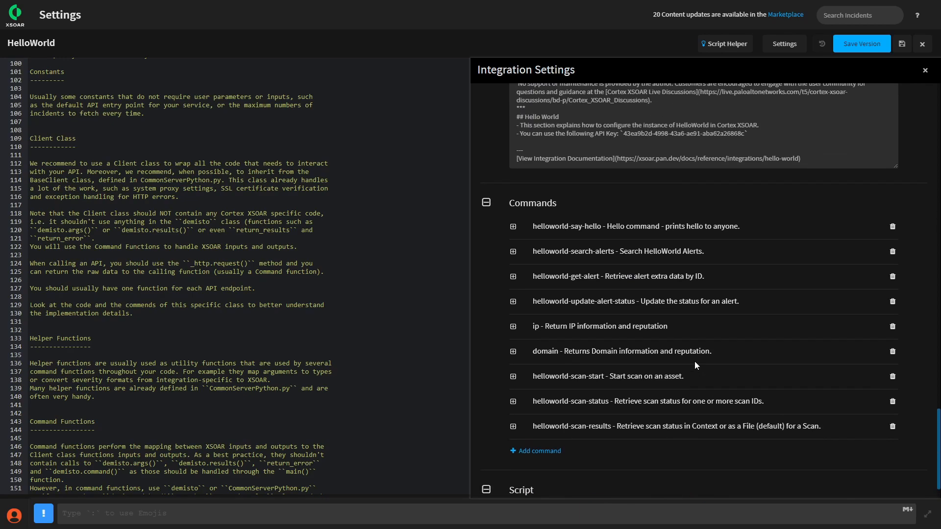
scroll(697, 357, "down", 4)
scroll(693, 348, "up", 4)
scroll(692, 347, "down", 4)
scroll(728, 346, "up", 10)
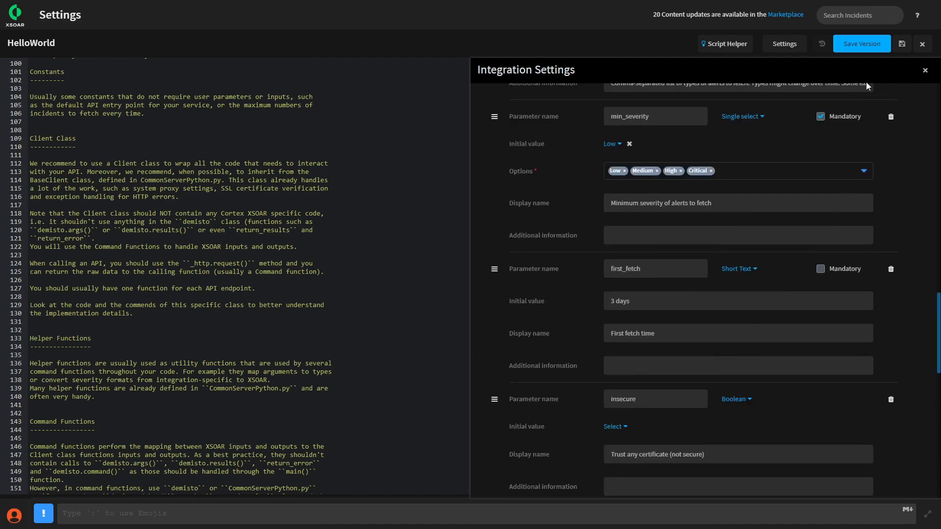
Close the HelloWorld integration editor and discard its unsaved changes
left_click(922, 46)
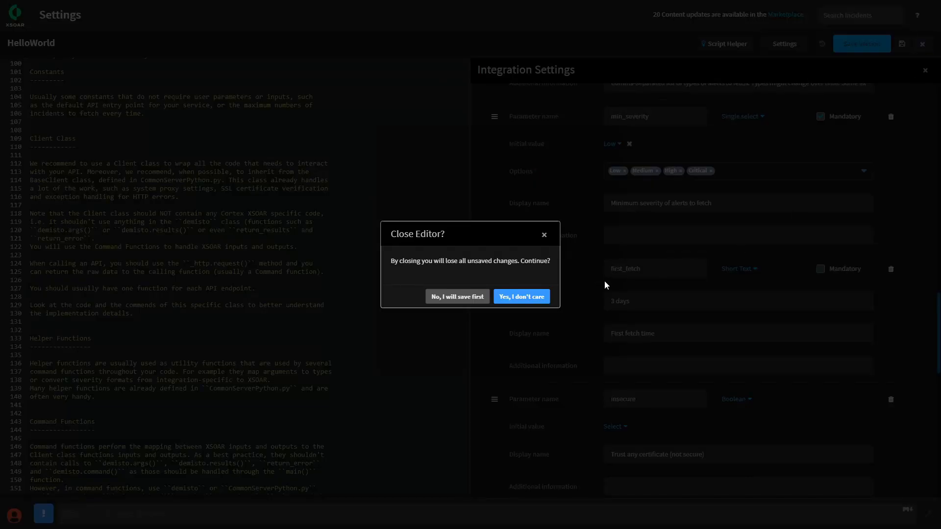
left_click(535, 296)
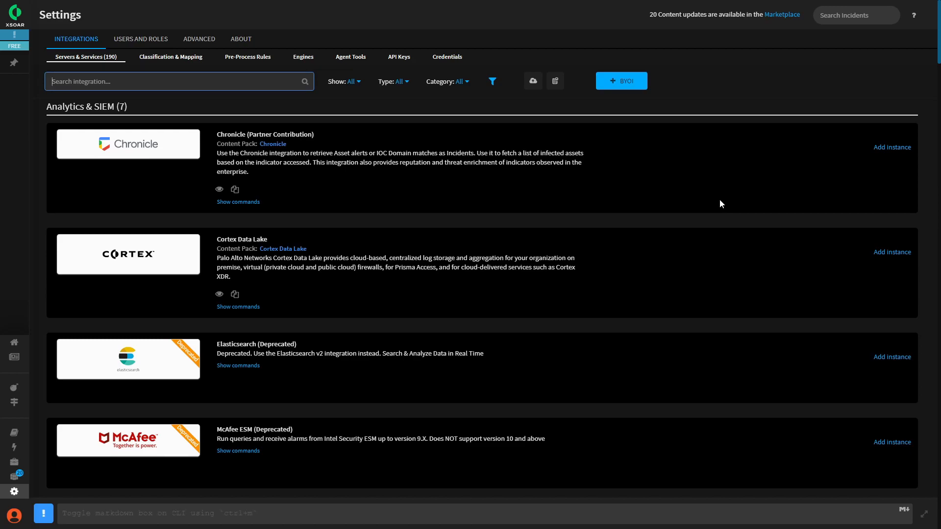
Open the HelloWorld template for a new custom integration again, hide its settings to view the code, and close the editor
left_click(607, 83)
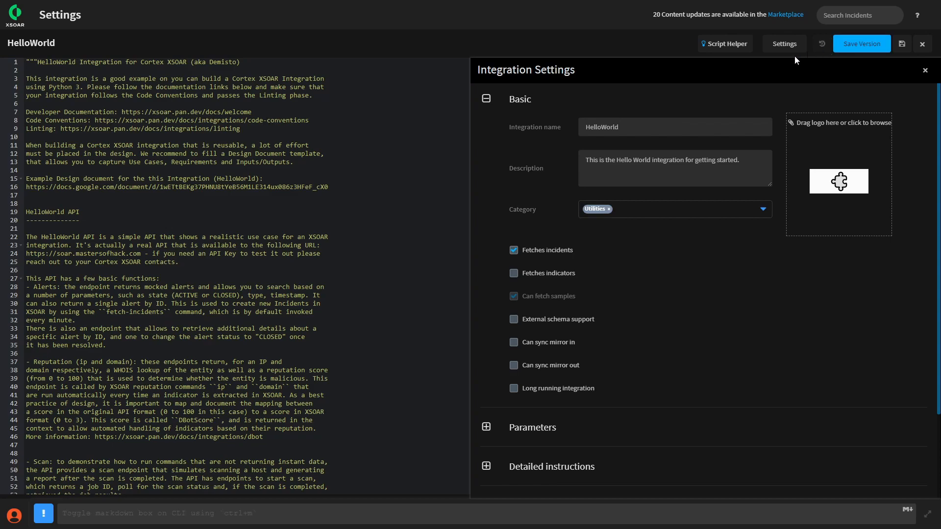
left_click(783, 47)
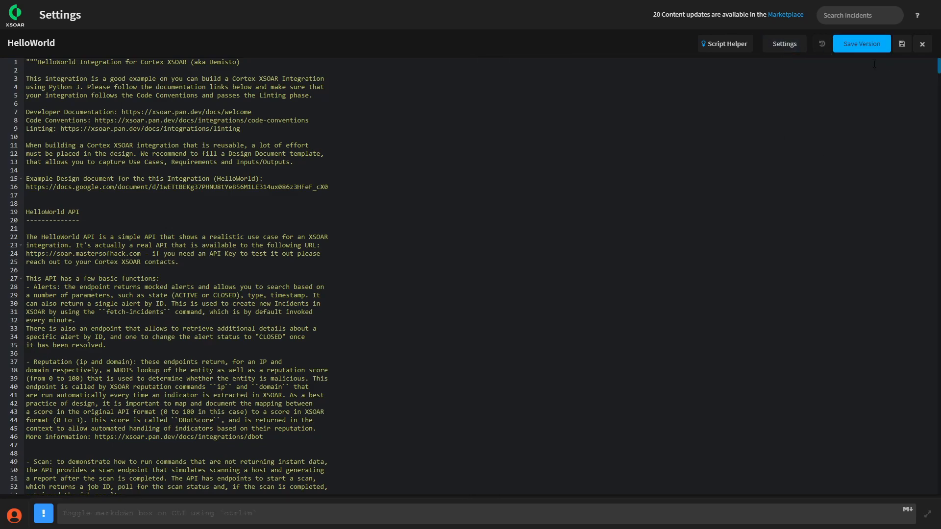
left_click(923, 49)
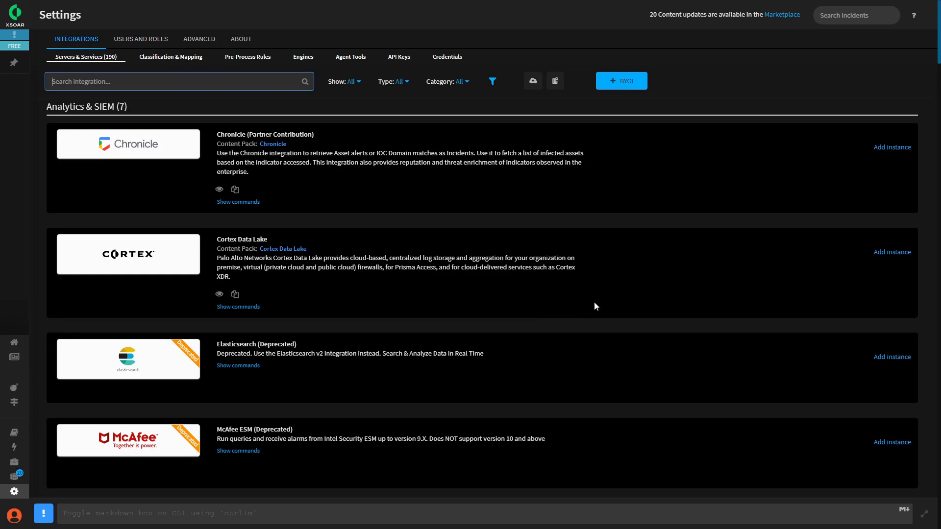
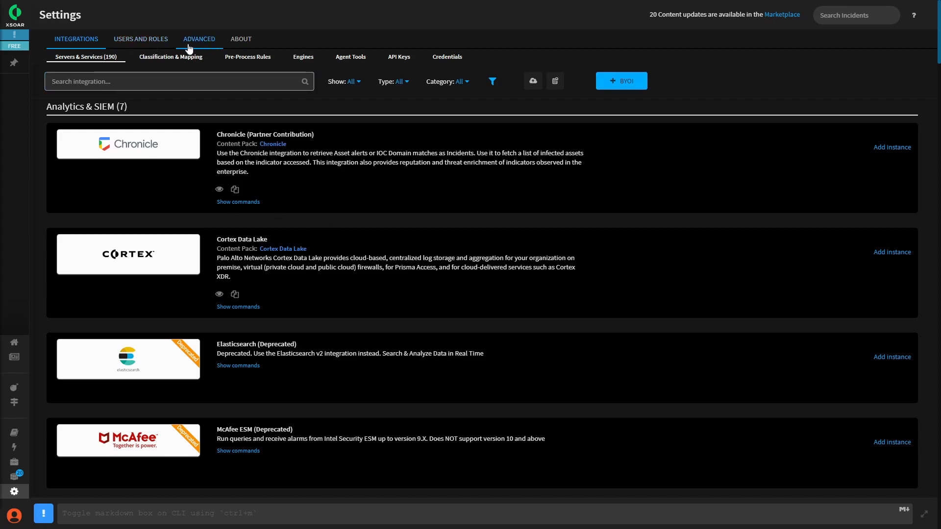
Open the installed content packs in the Marketplace and show All Packs
left_click(789, 15)
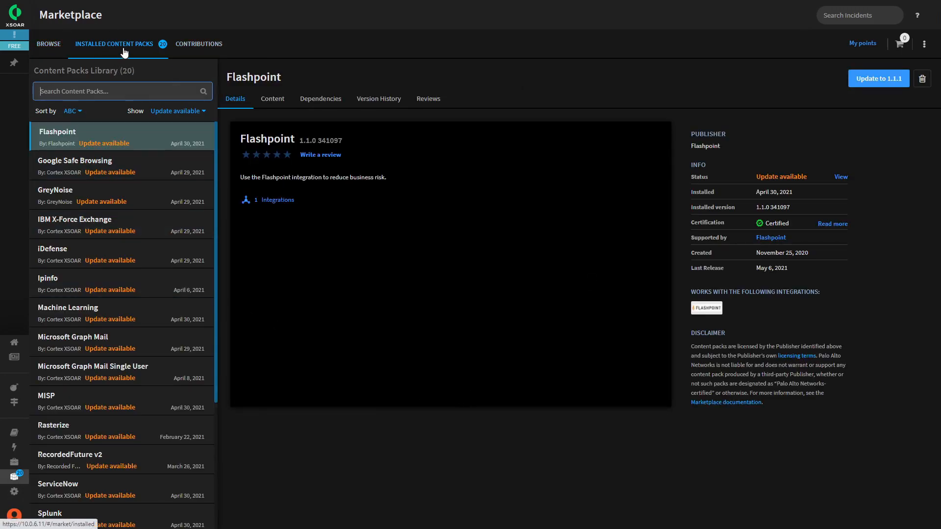
left_click(196, 112)
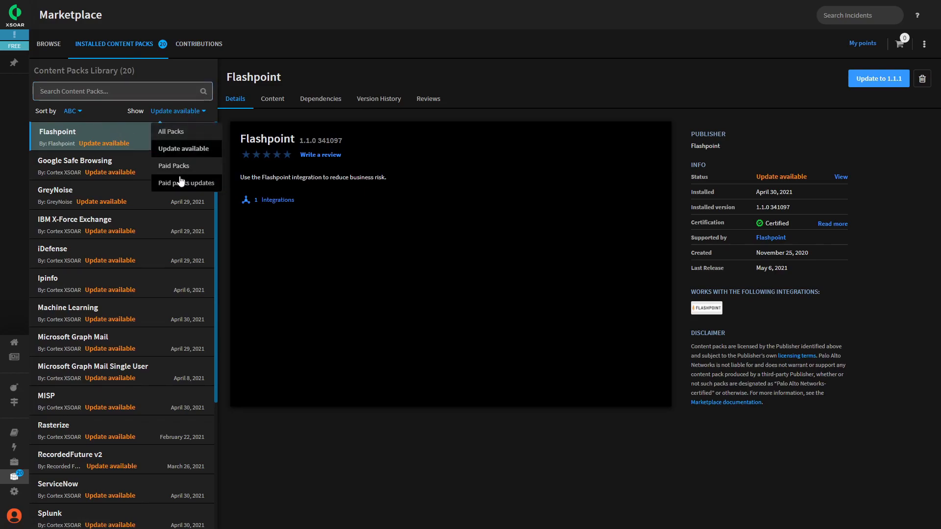
left_click(180, 132)
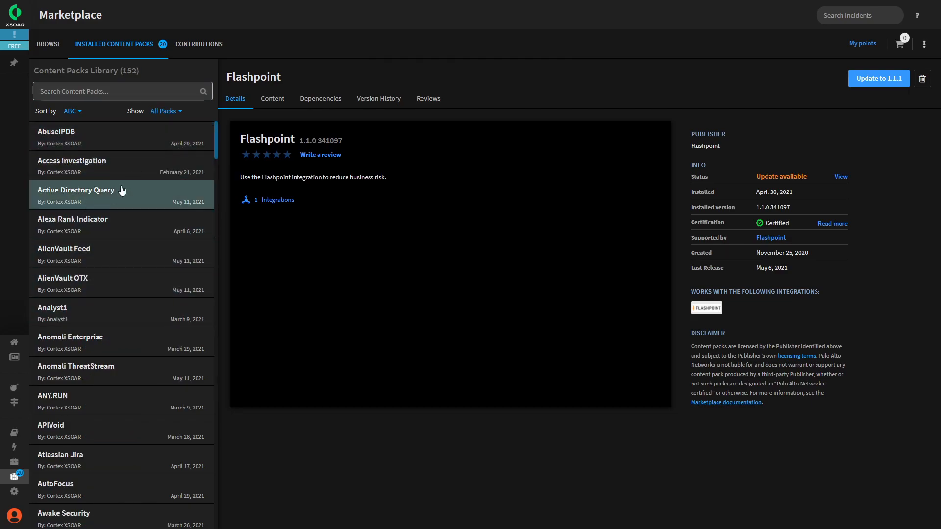
Browse the Marketplace content packs and filter them by the Premium price
left_click(48, 44)
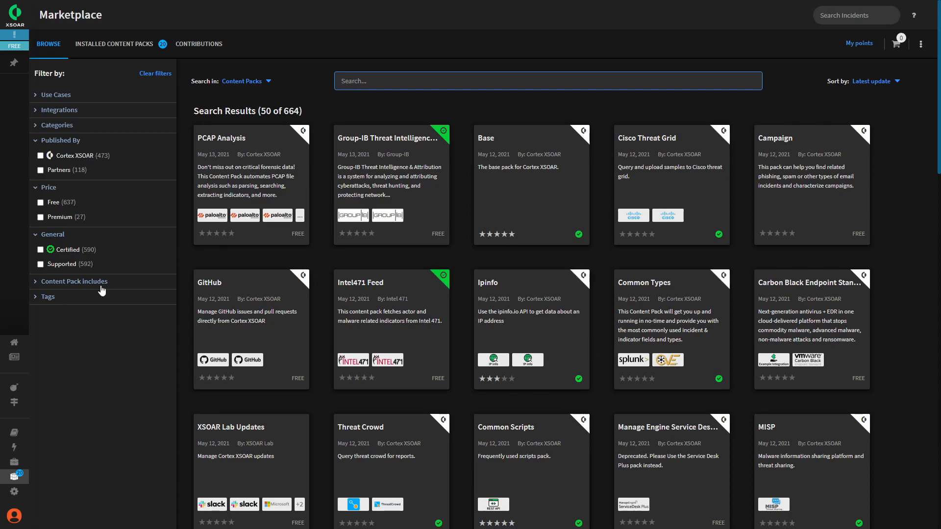
left_click(58, 218)
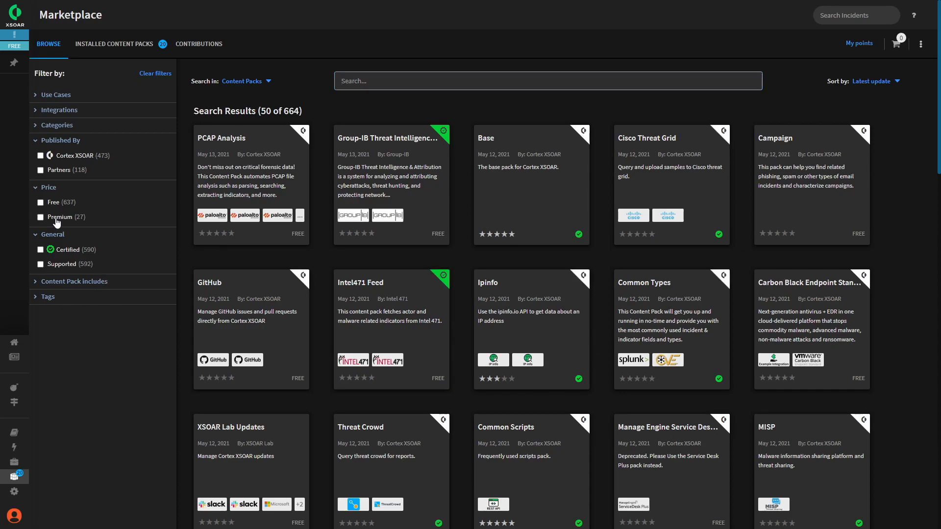
scroll(898, 275, "down", 1)
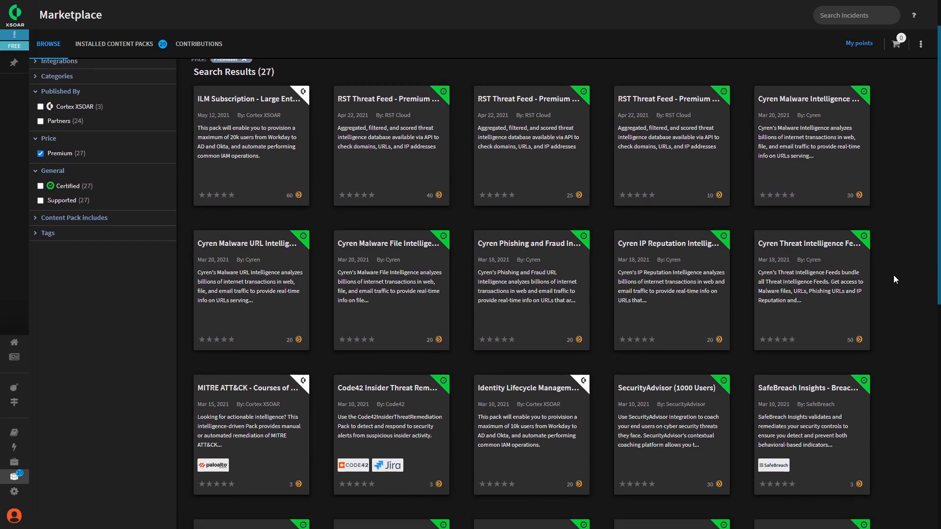
View the details of the RST Threat Feed - Premium - Large pack and look through the full list of premium packs
left_click(416, 135)
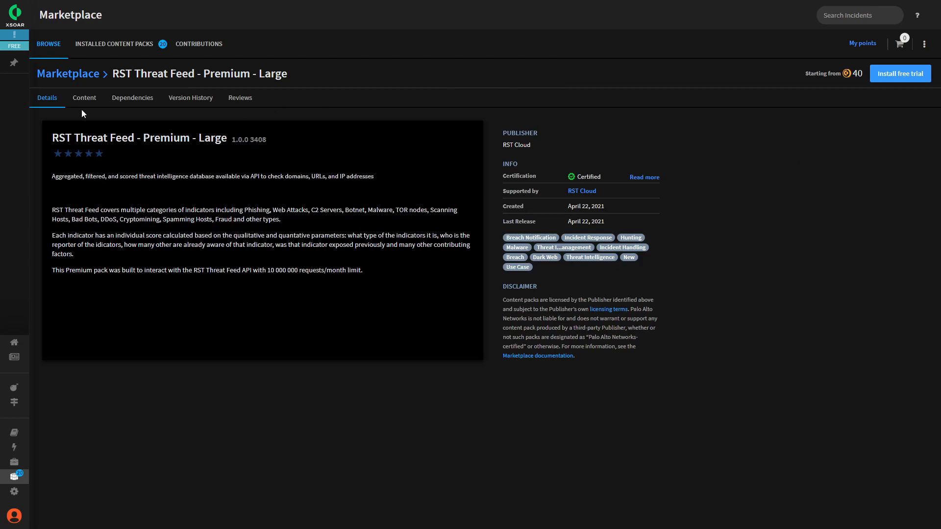
left_click(59, 51)
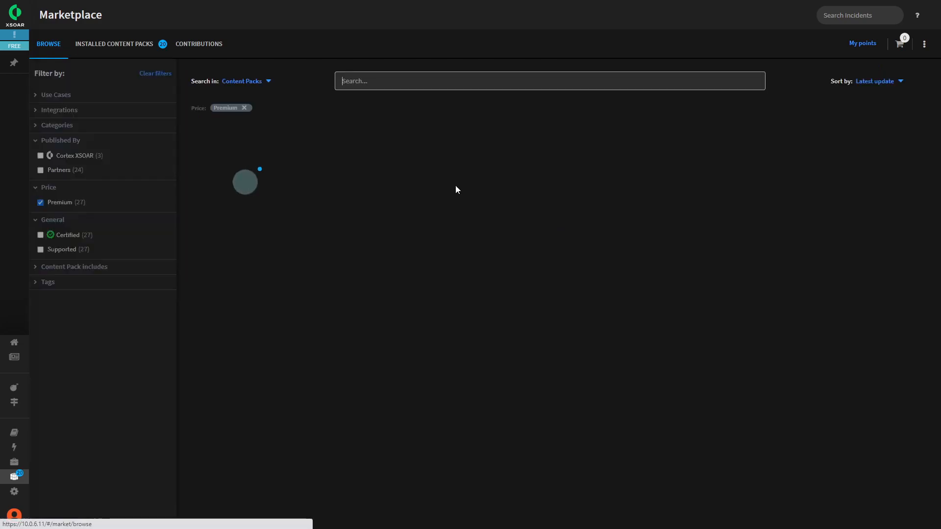
scroll(794, 294, "down", 3)
scroll(863, 408, "down", 8)
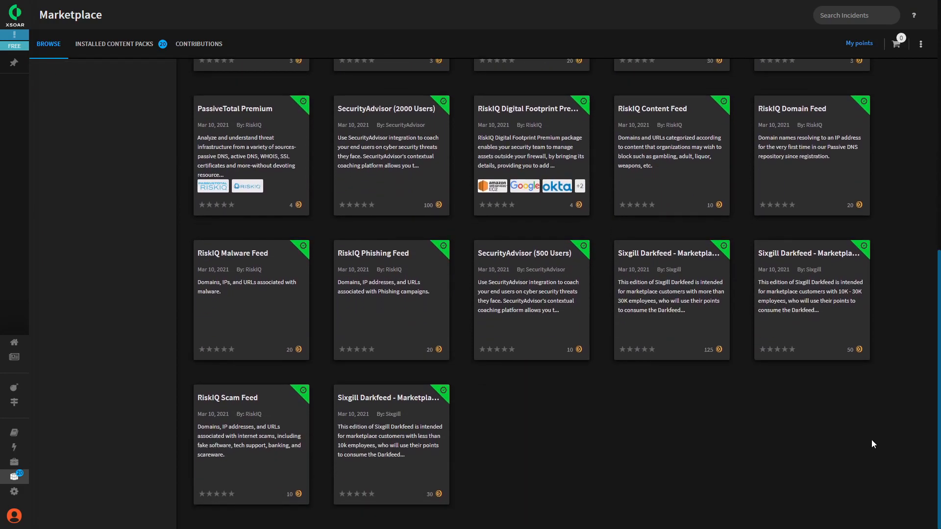
scroll(875, 416, "up", 5)
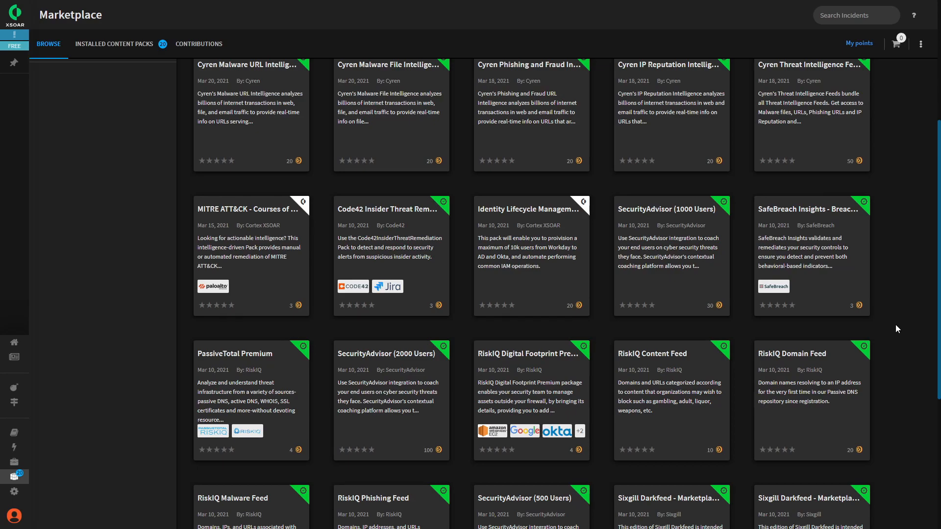
scroll(895, 325, "down", 1)
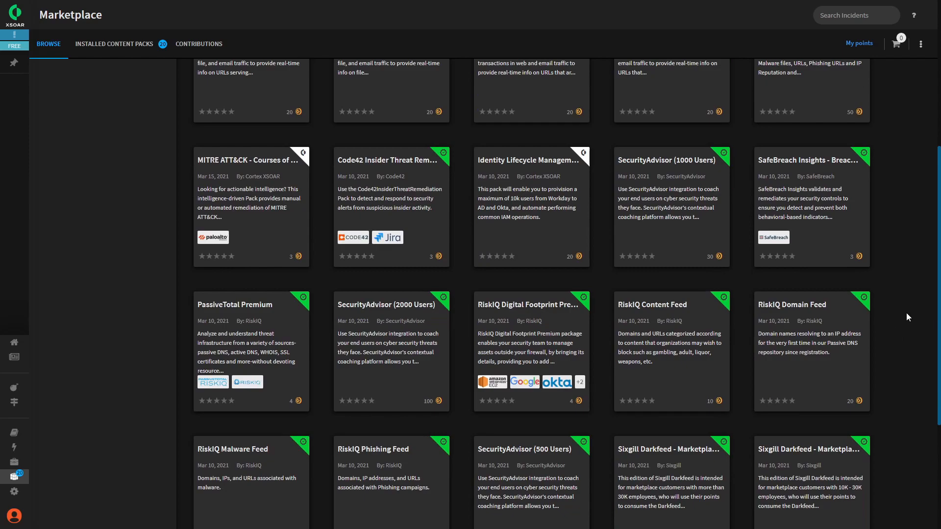
scroll(882, 316, "up", 1)
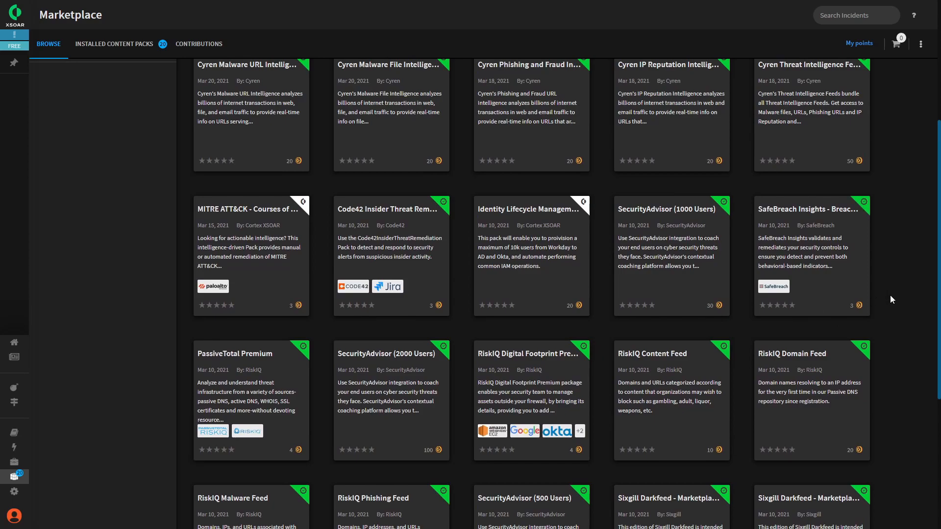
scroll(890, 296, "up", 5)
Remove the Premium filter and install the free Proofpoint Threat Response (Beta) content pack, refreshing the content
left_click(40, 202)
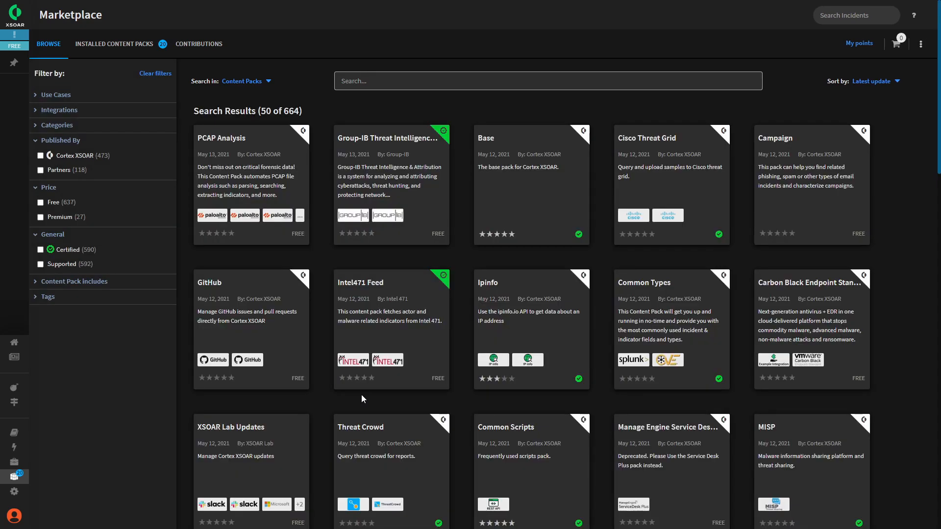
scroll(914, 276, "down", 5)
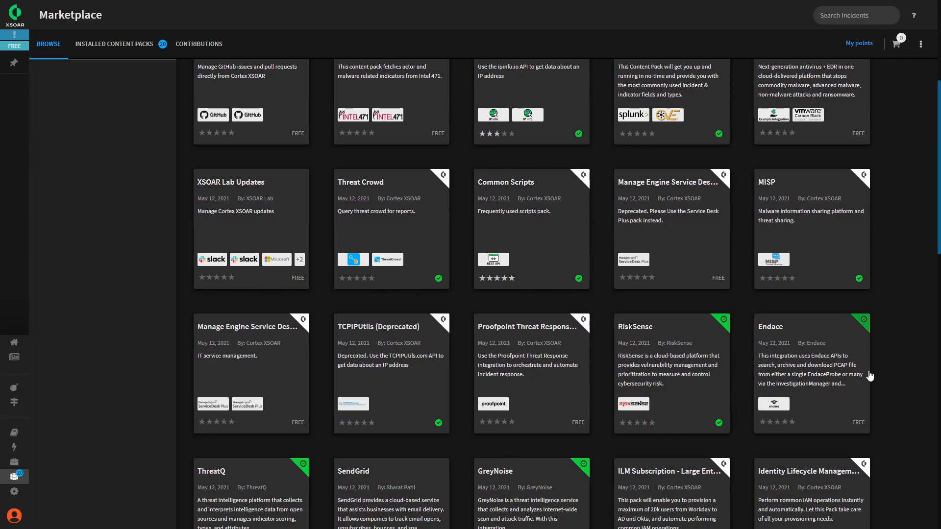
scroll(853, 378, "down", 3)
left_click(563, 229)
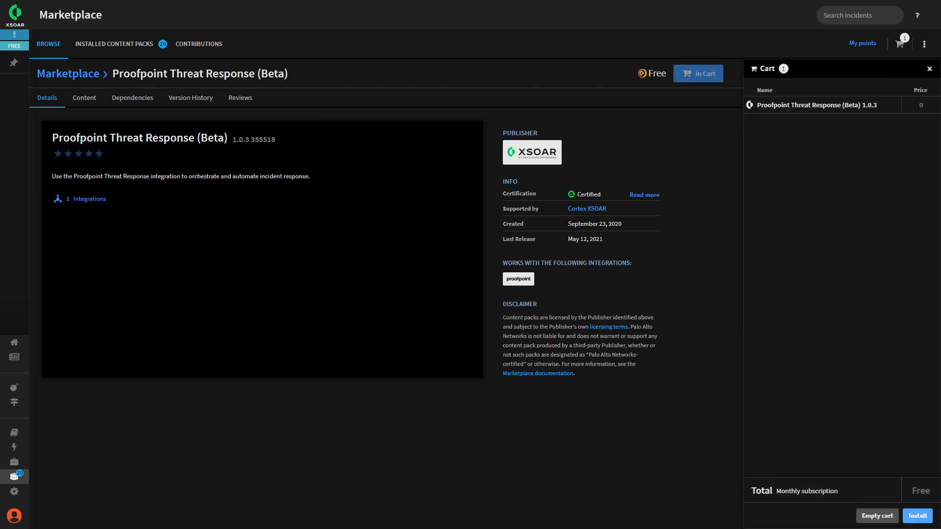
left_click(918, 516)
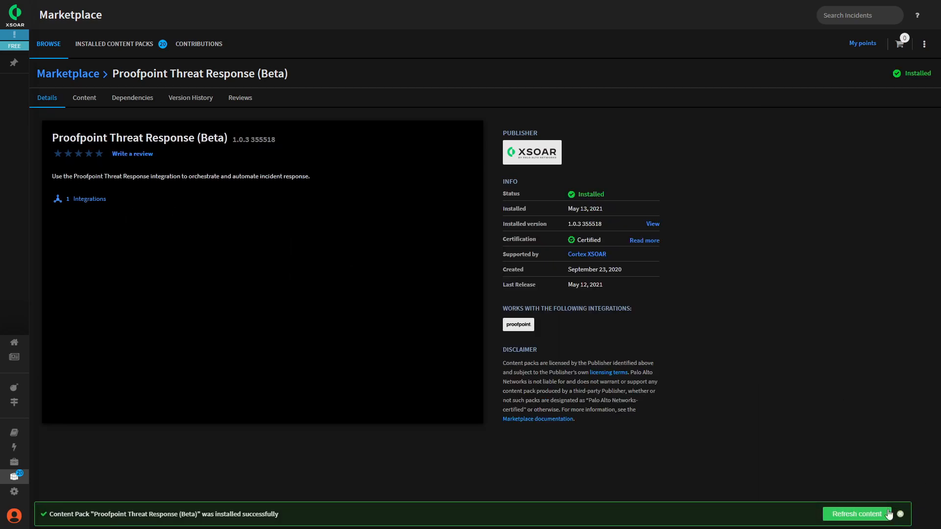
left_click(847, 517)
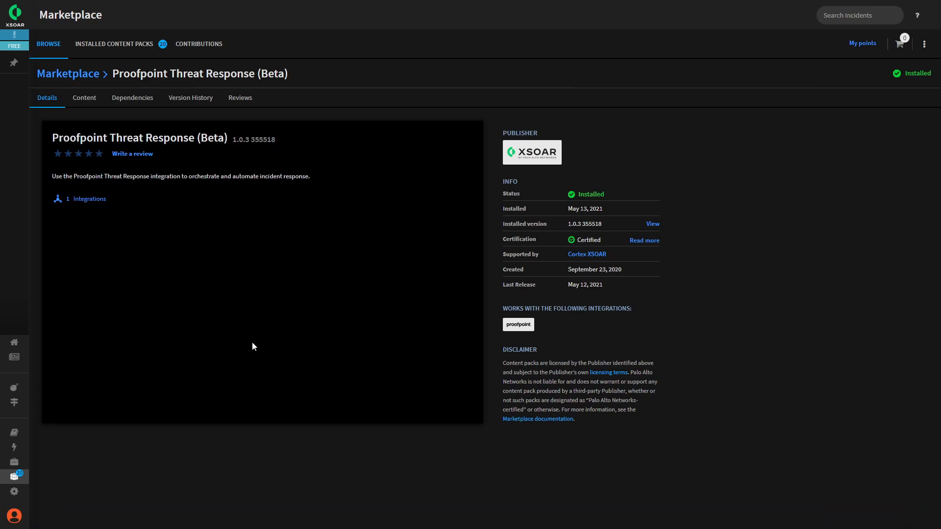
Examine the integration included in the Proofpoint Threat Response (Beta) pack and read through its list of commands
left_click(91, 100)
left_click(55, 153)
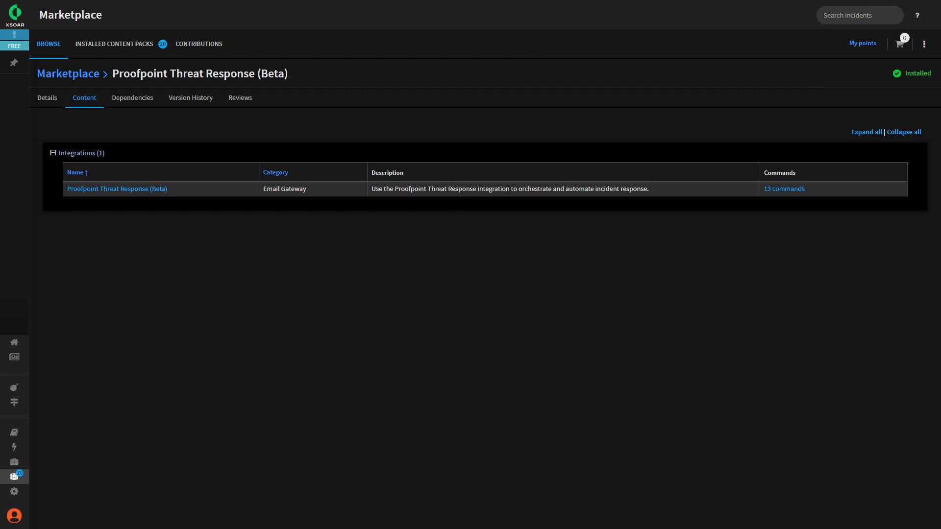
left_click(788, 191)
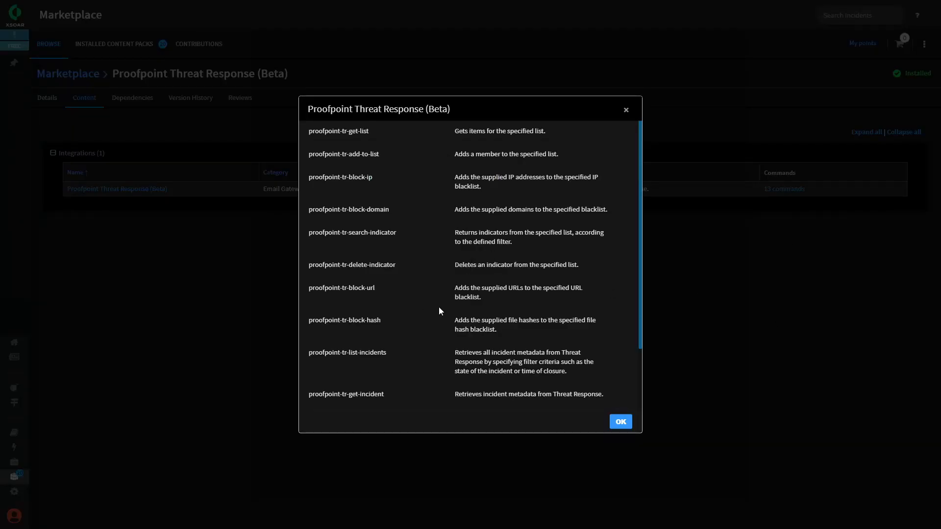
scroll(454, 298, "down", 3)
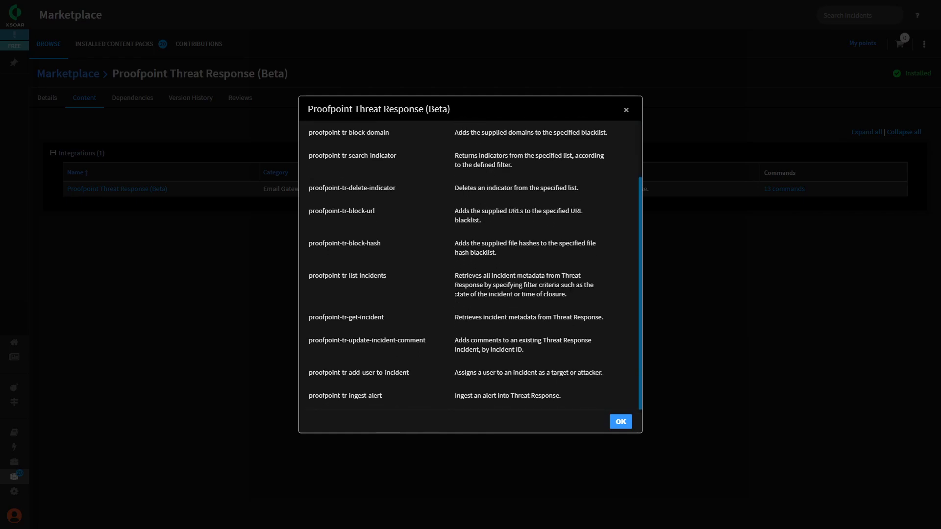
scroll(454, 298, "up", 3)
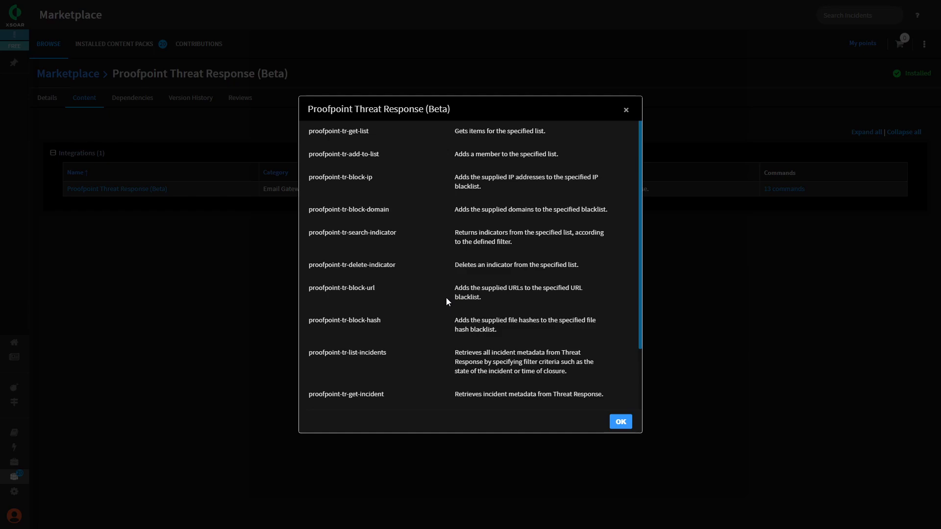
left_click(621, 422)
Review the pack's dependencies and its version history, expanding the notes for versions 1.0.2 and 1.0.1
left_click(131, 99)
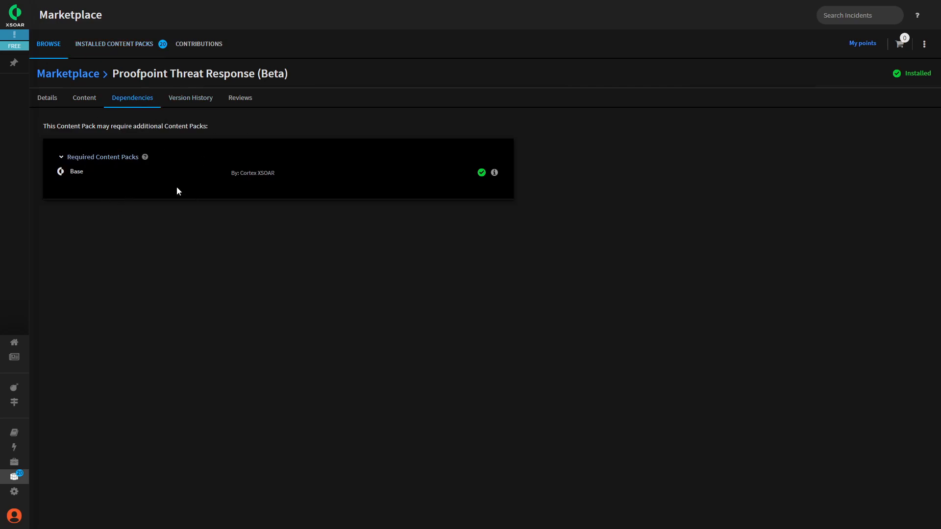
left_click(191, 100)
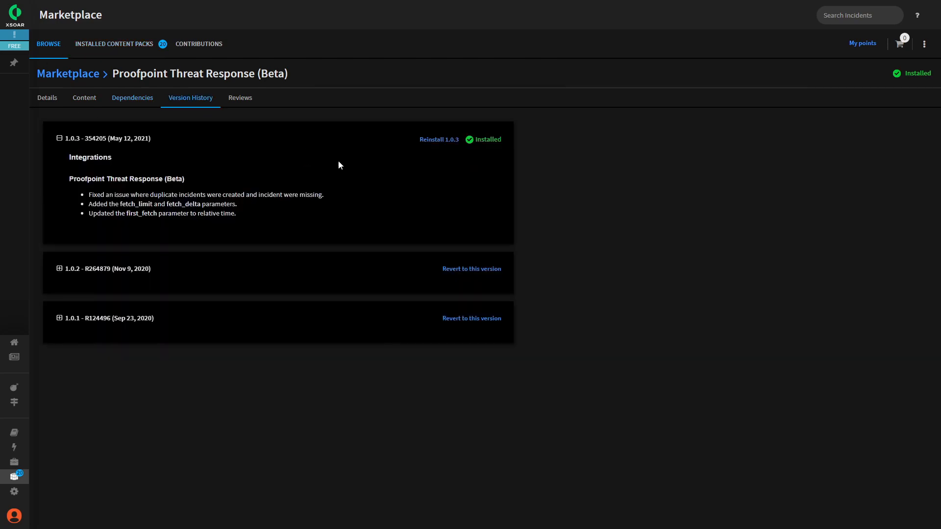
left_click(59, 269)
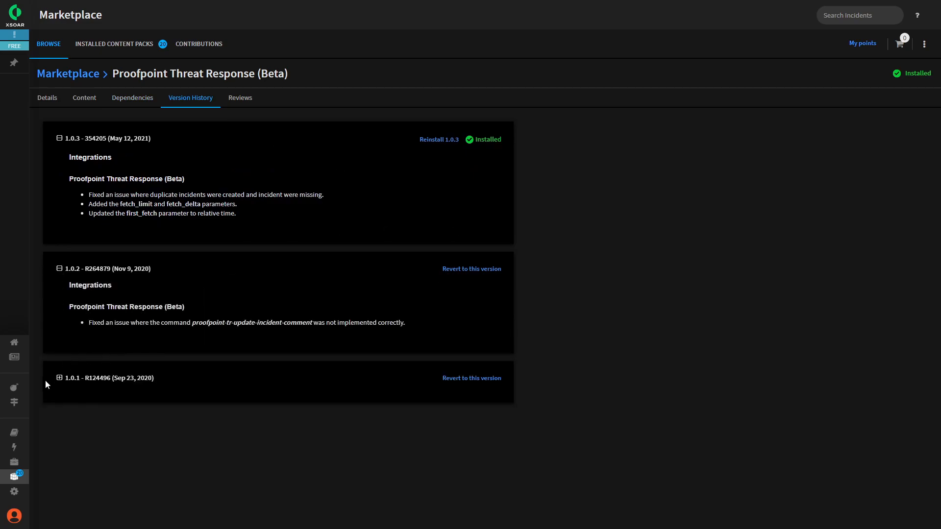
left_click(60, 377)
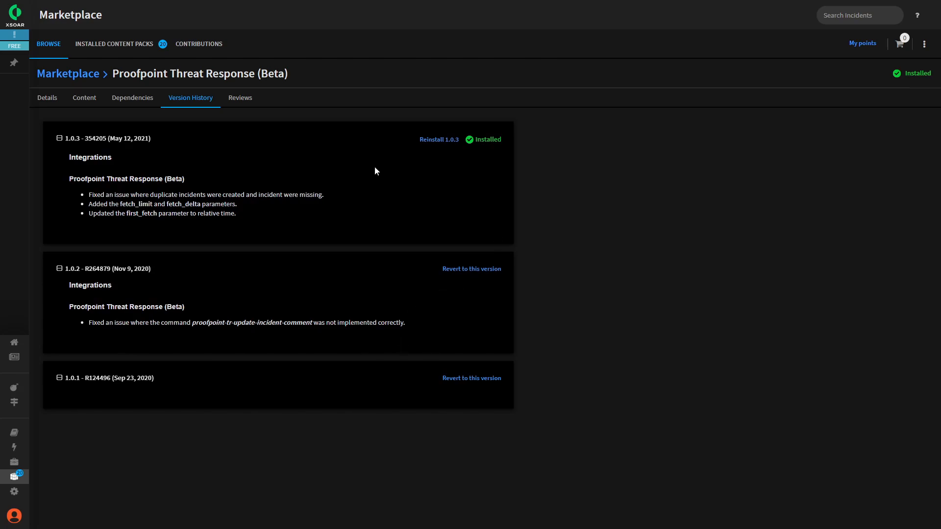
Start reverting the pack to version 1.0.2 and close the cart without downgrading
left_click(490, 269)
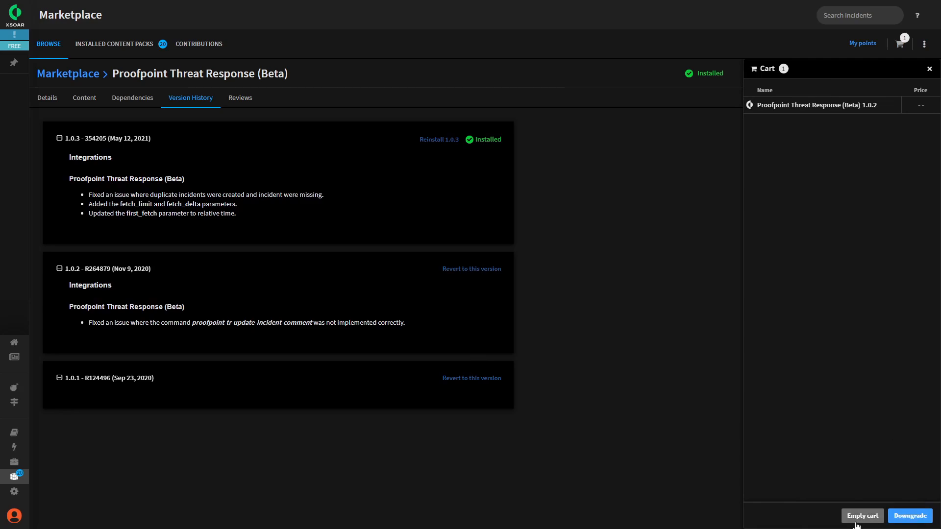
left_click(930, 69)
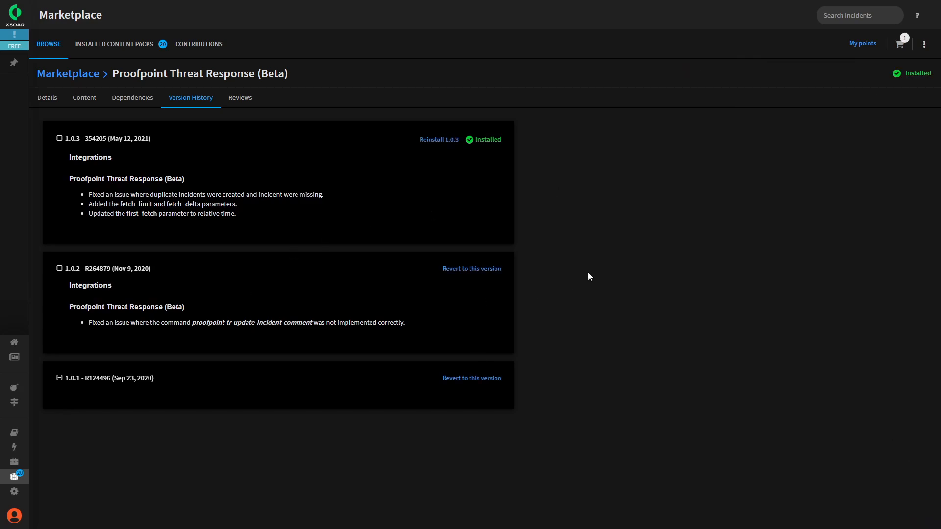
Return to the pack's details and go to the integrations list in the settings
left_click(47, 97)
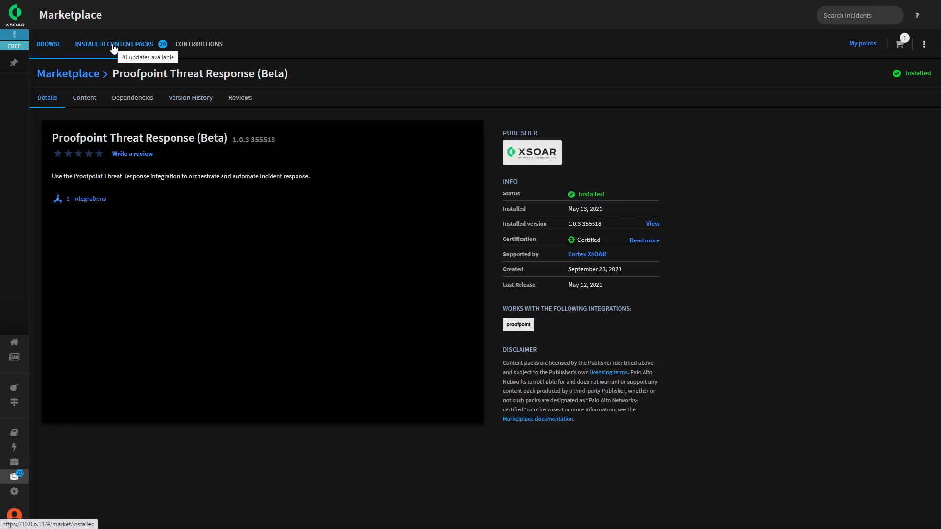
mouse_move(14, 476)
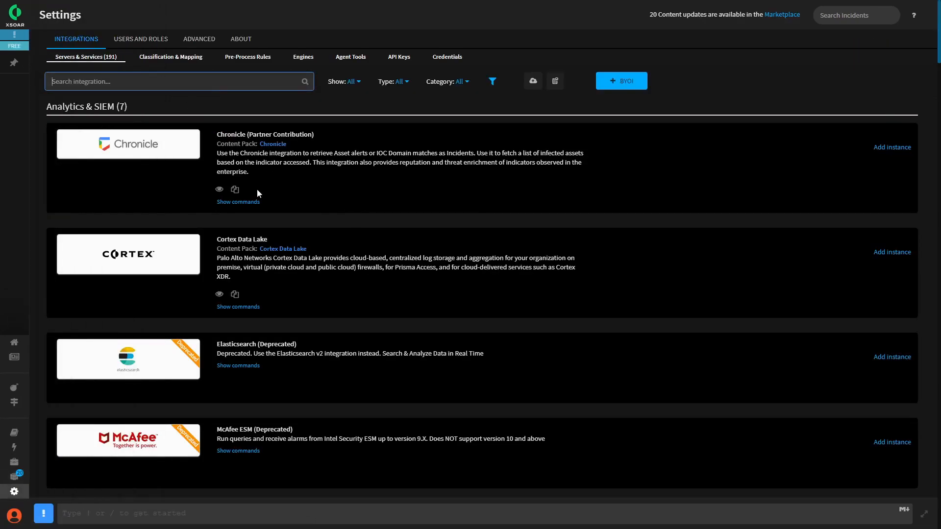
Search the integrations for "proof" and review the new-instance settings of Proofpoint Threat Response (Beta), closing them without saving
left_click(188, 82)
type("proof")
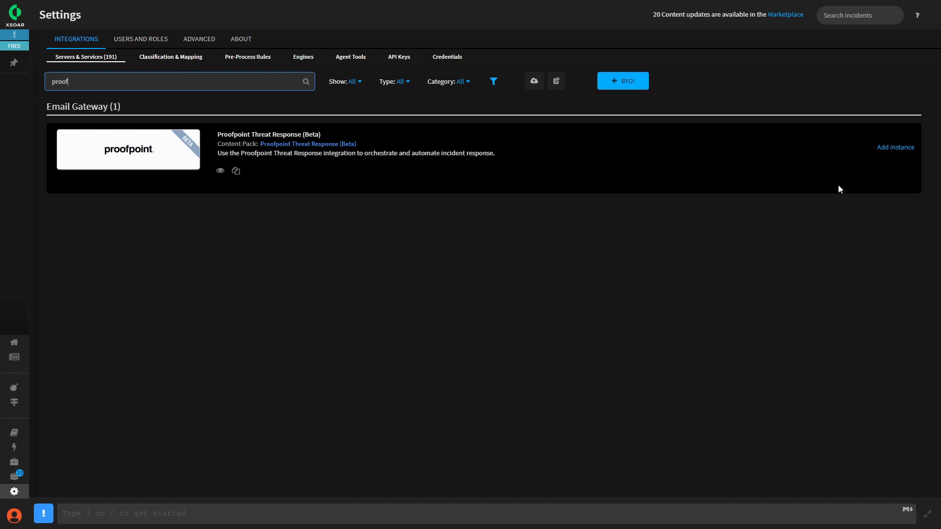
left_click(896, 147)
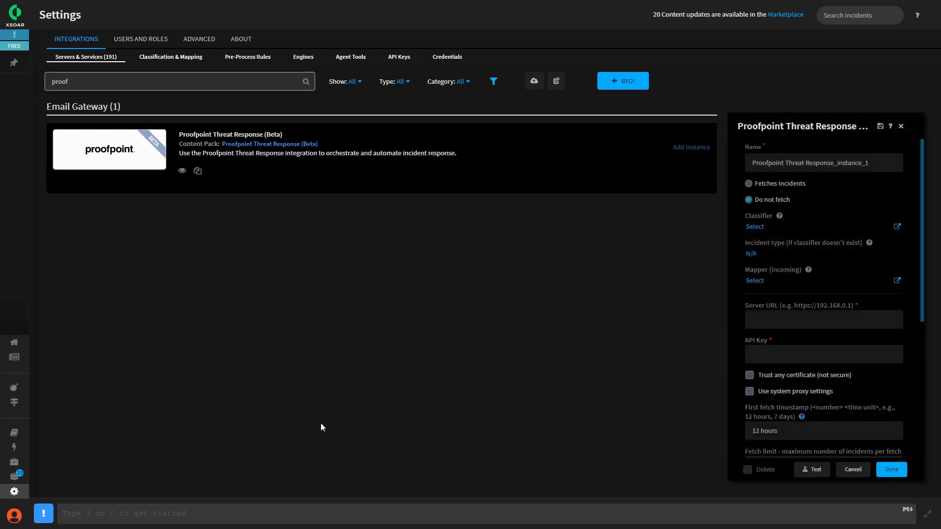
scroll(834, 294, "down", 4)
scroll(800, 317, "down", 2)
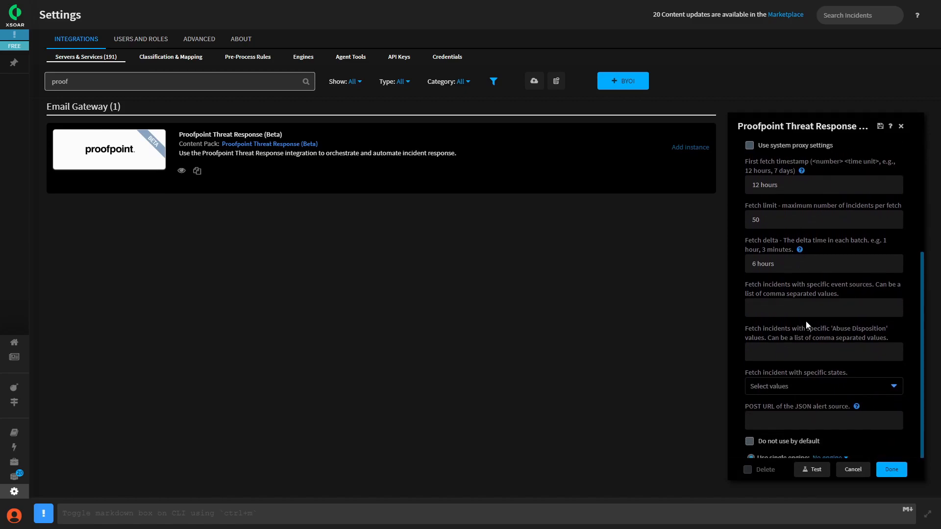
scroll(806, 326, "down", 1)
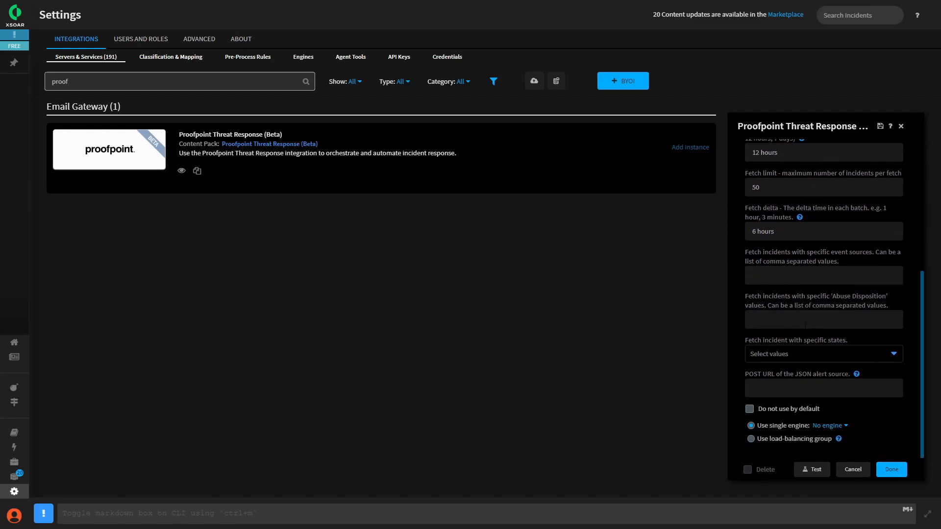
left_click(857, 474)
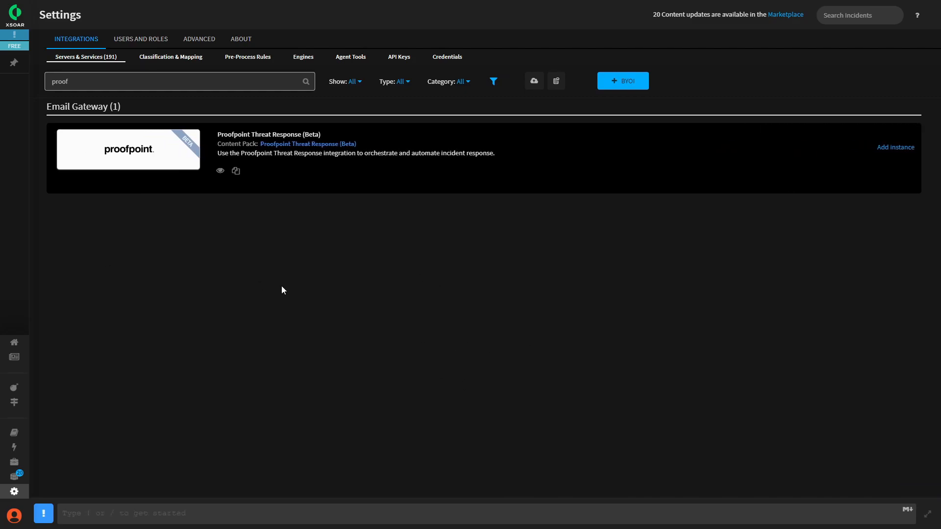
View the Marketplace contributions and the empty contribution pack editor, and return to browsing content packs
left_click(15, 476)
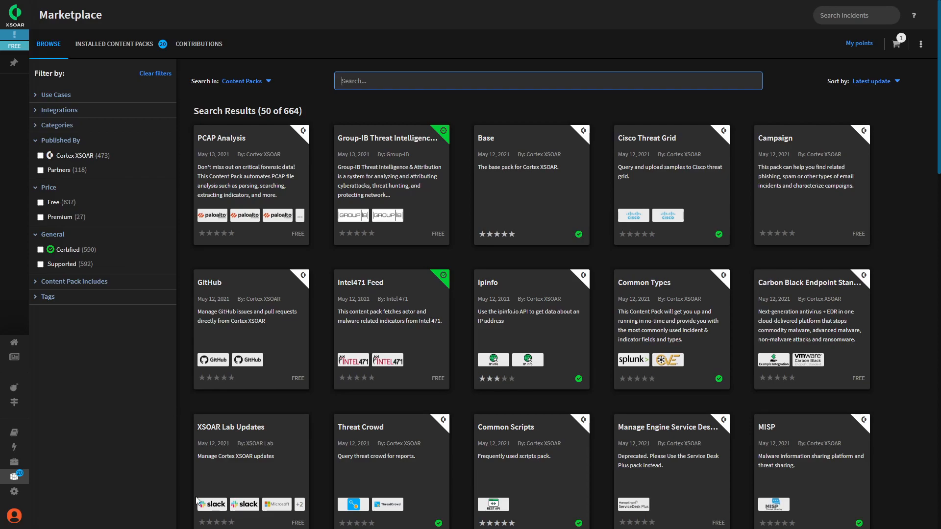
left_click(196, 45)
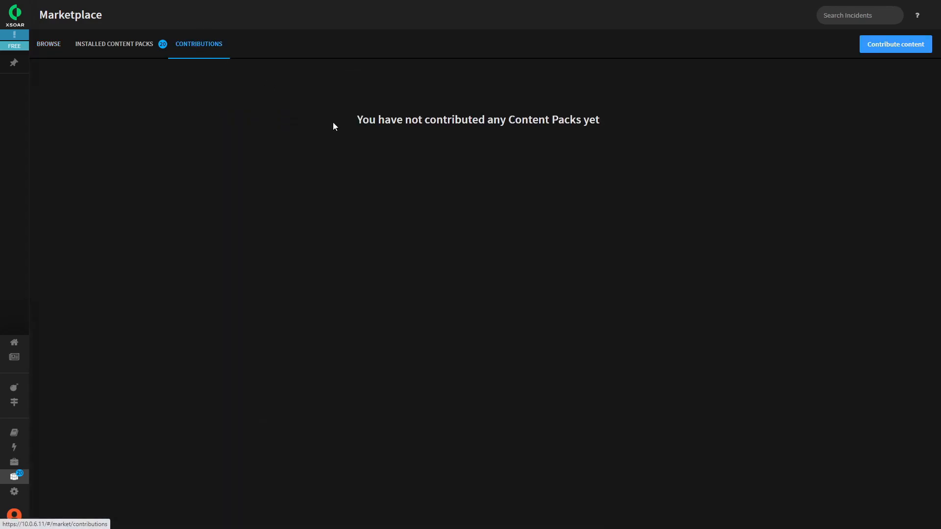
left_click(913, 42)
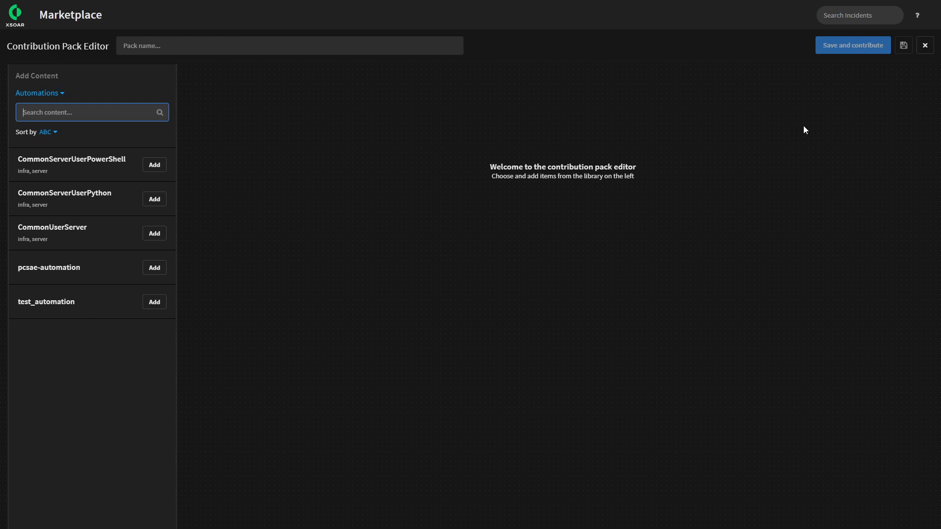
left_click(923, 44)
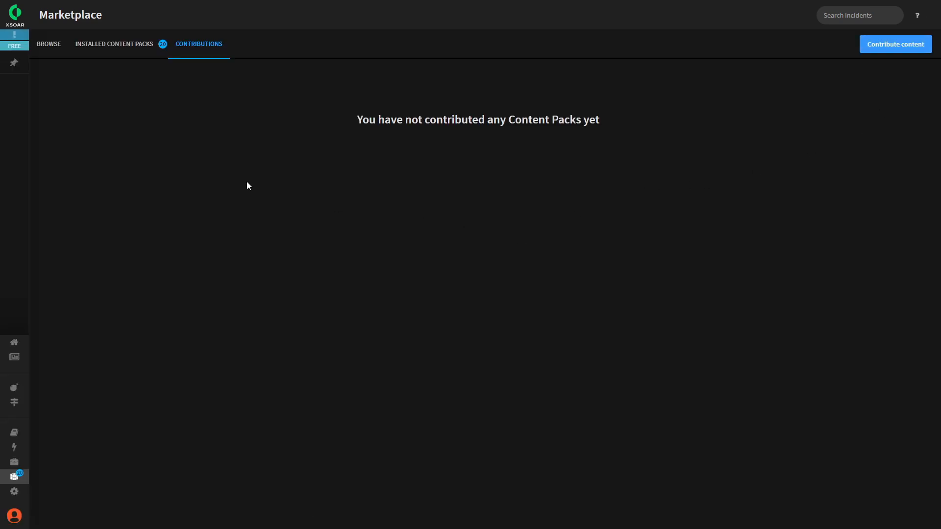
left_click(56, 51)
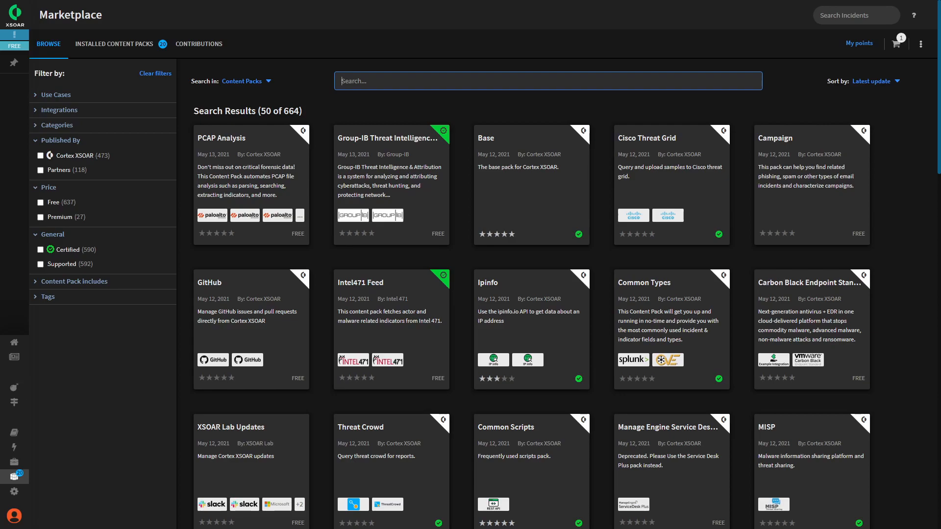
View the classification and mapping list in the settings and return to the servers and services integrations
mouse_move(16, 199)
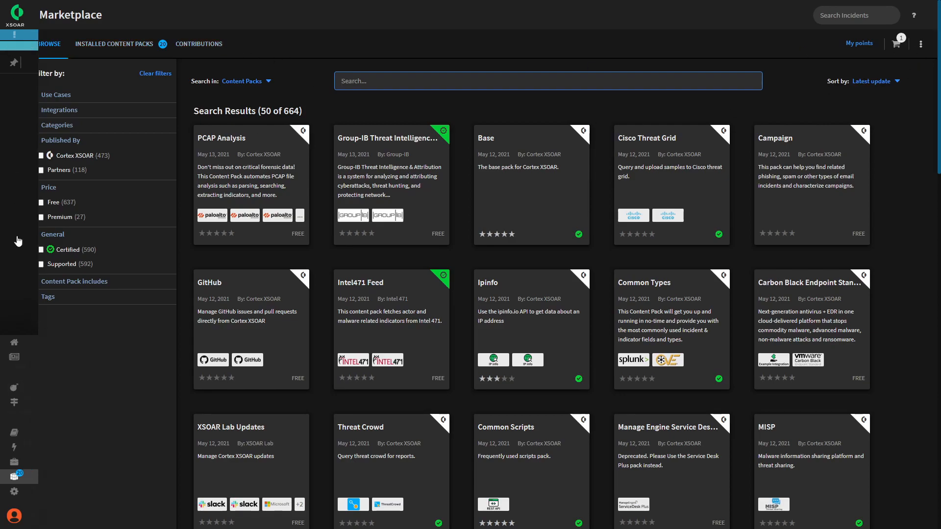
left_click(66, 489)
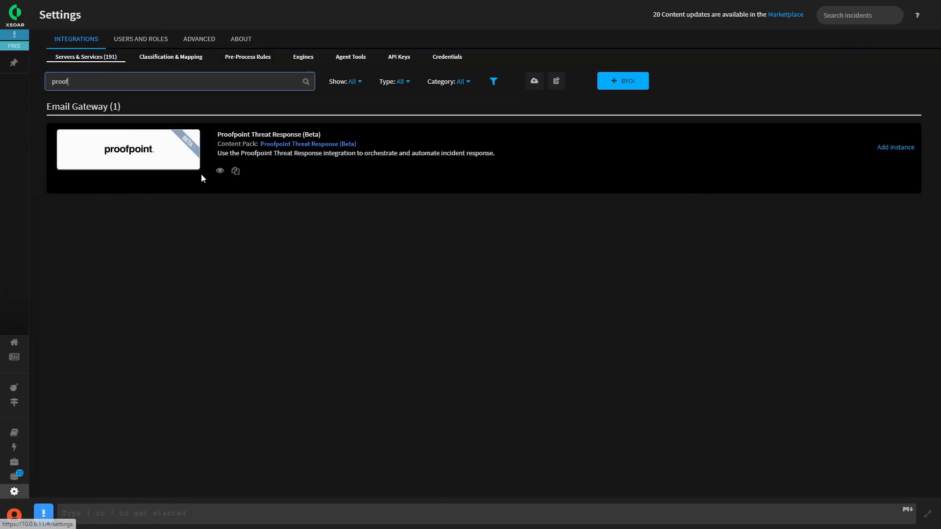
left_click(170, 59)
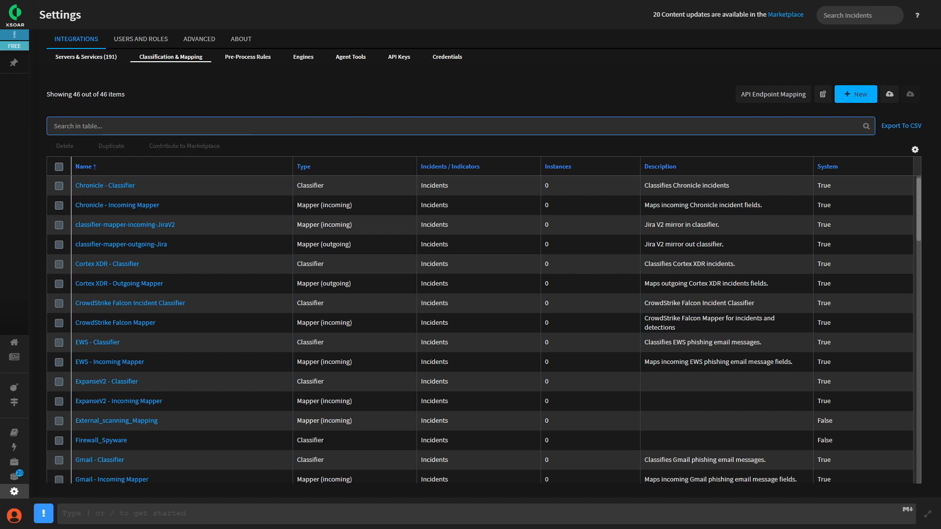
mouse_move(13, 494)
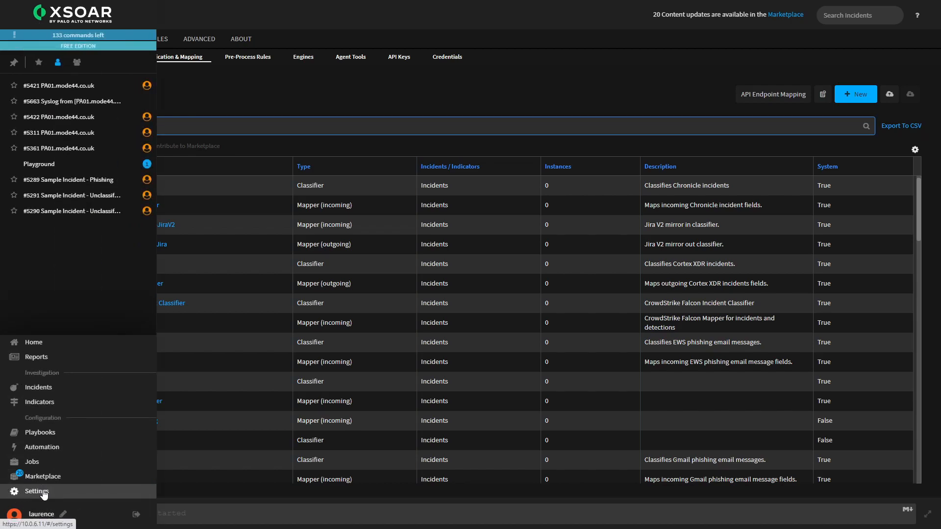
left_click(44, 495)
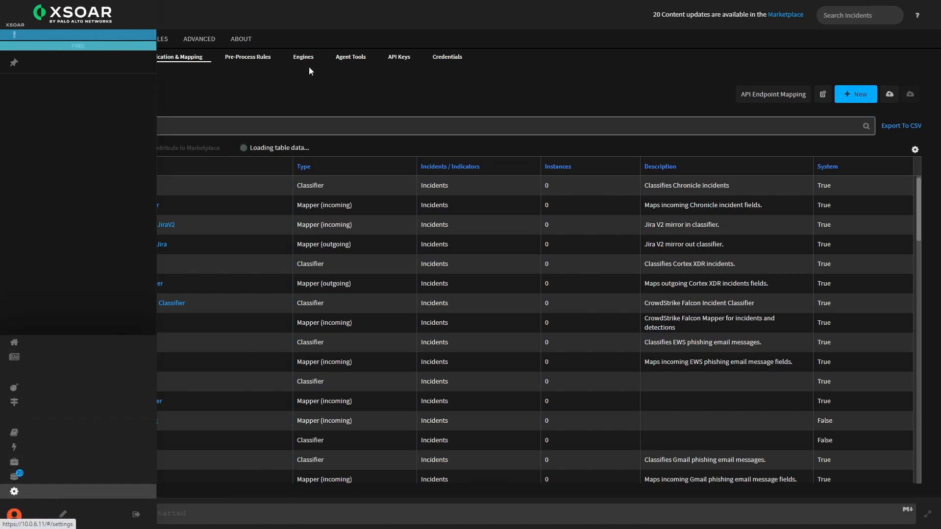
left_click(86, 57)
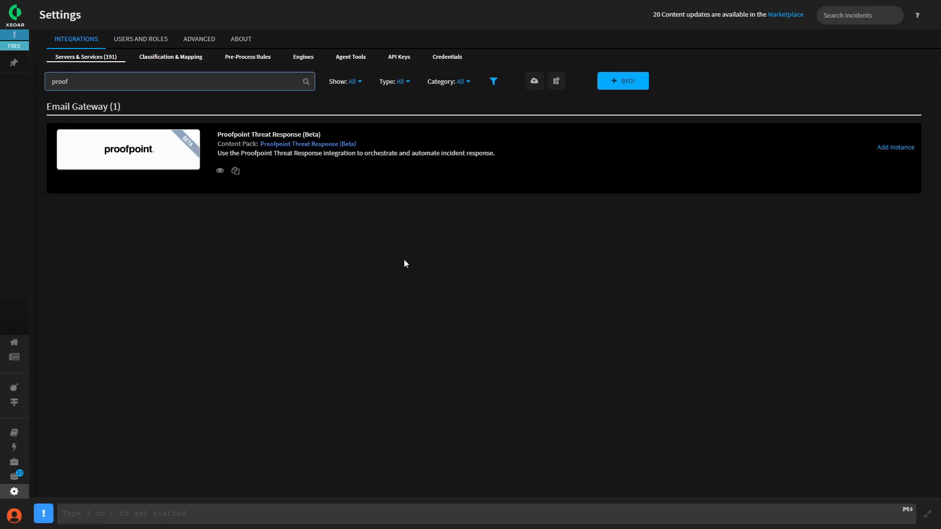
Start adding a Proofpoint Threat Response (Beta) instance and look through the classifiers it can use
left_click(893, 147)
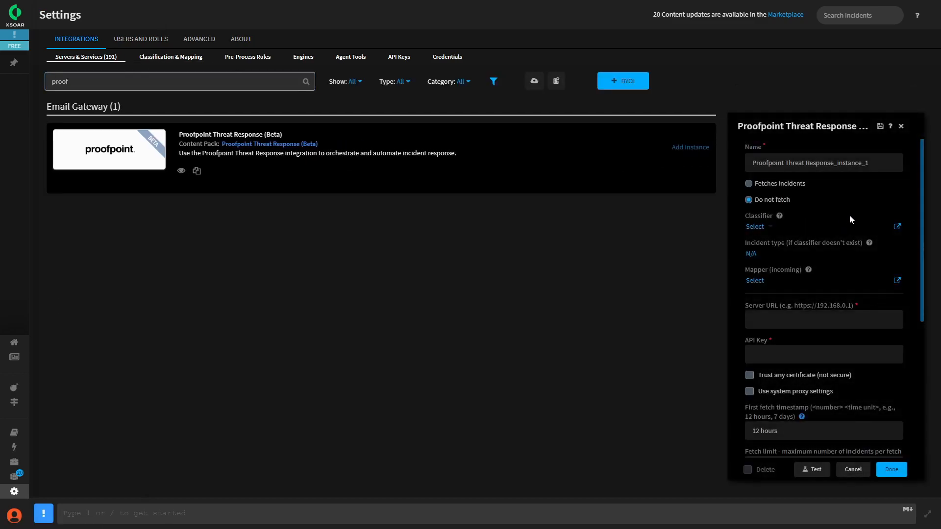
left_click(771, 227)
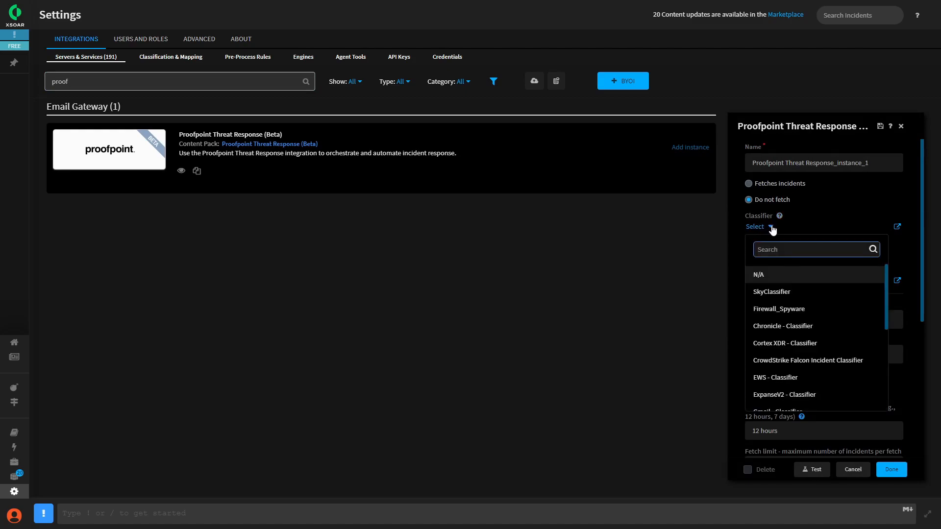
left_click(772, 227)
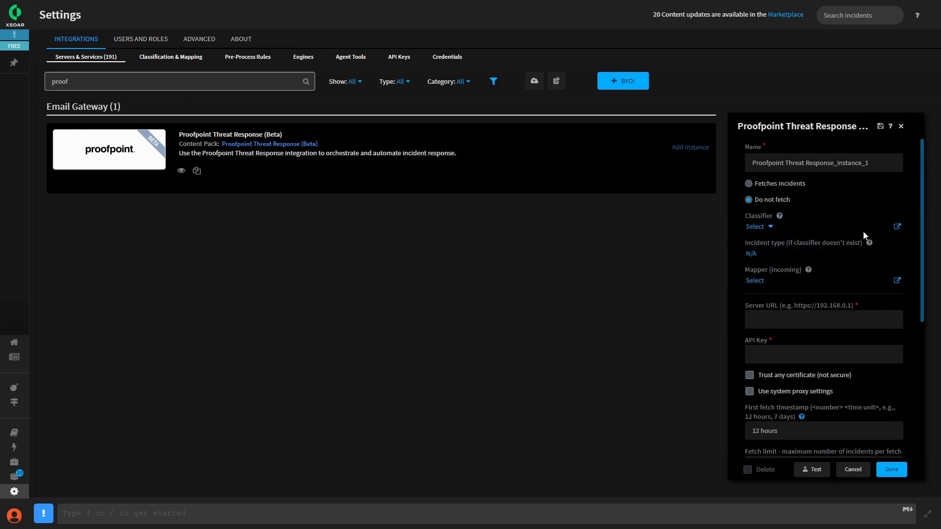
Browse the incident types for the Proofpoint instance and set the incident type to Phishing
left_click(763, 254)
scroll(804, 373, "down", 5)
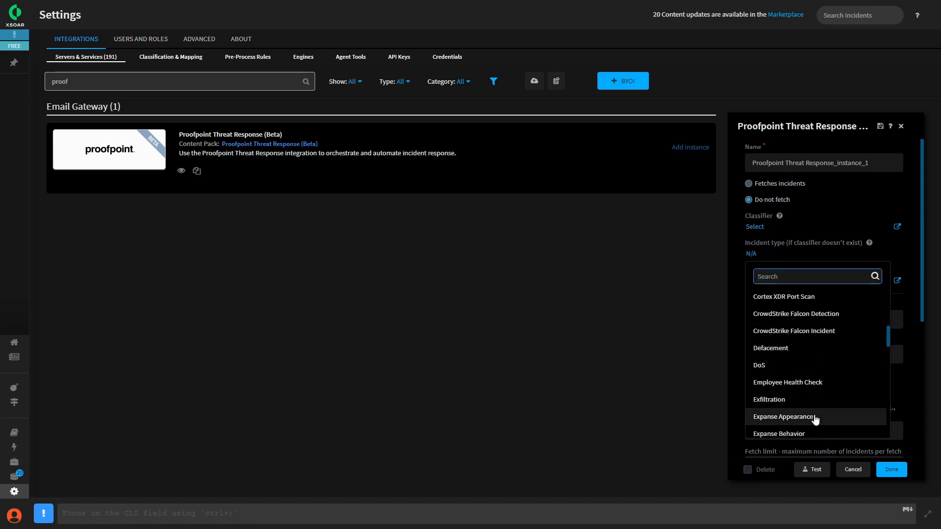
scroll(814, 419, "down", 2)
scroll(811, 423, "down", 2)
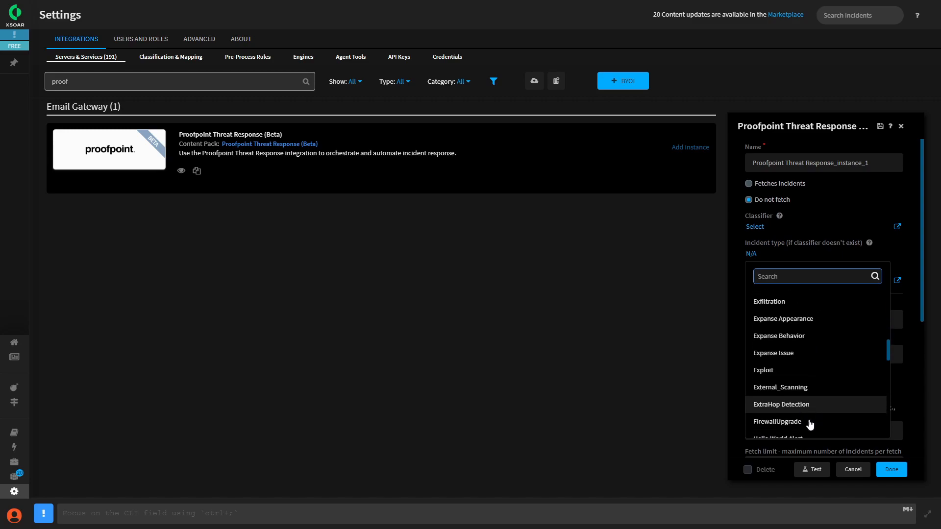
scroll(808, 425, "down", 1)
scroll(806, 424, "up", 1)
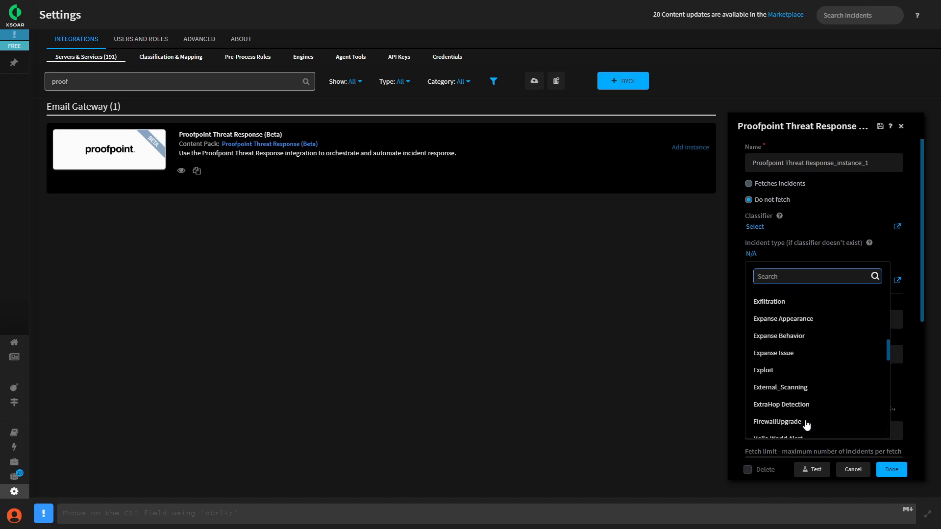
scroll(806, 424, "up", 1)
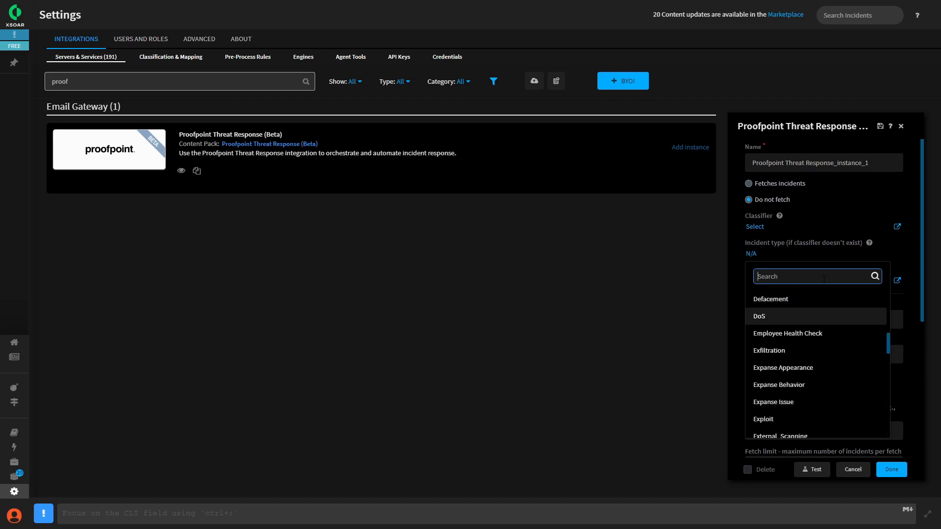
type("p")
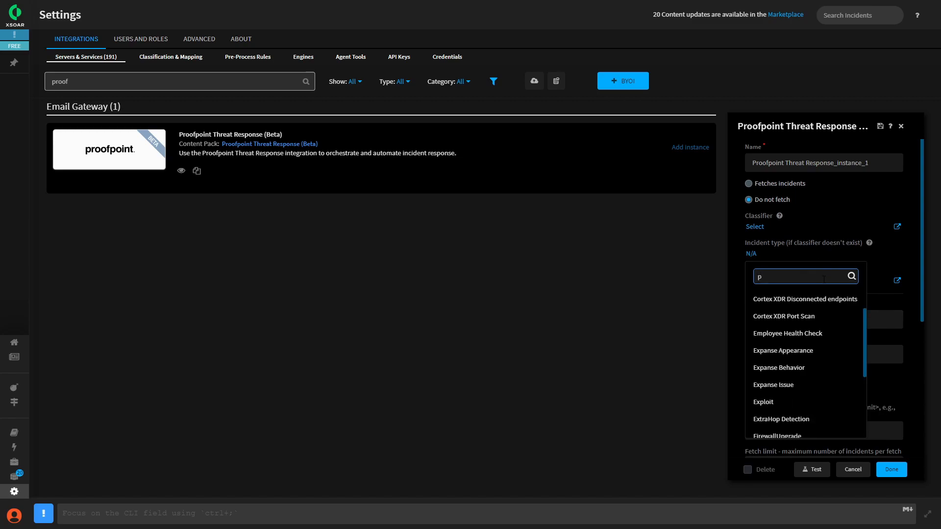
type("hishi")
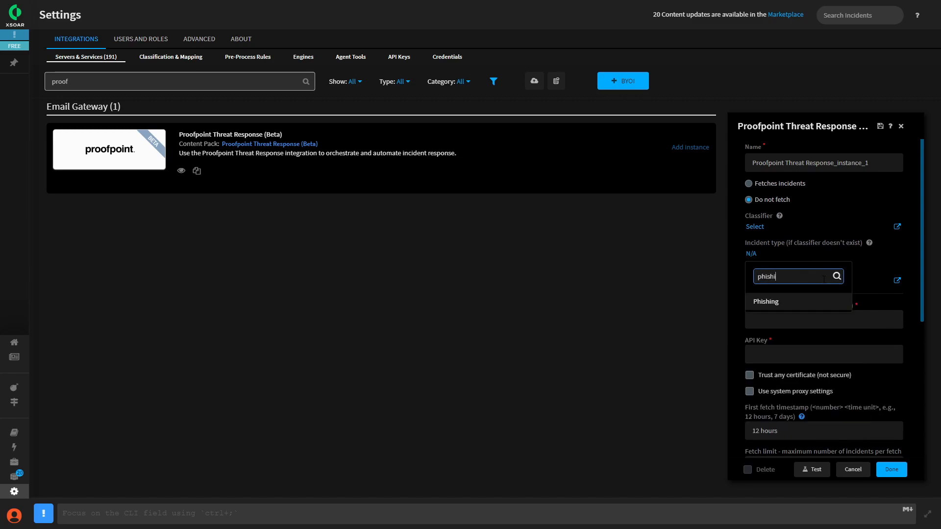
left_click(776, 300)
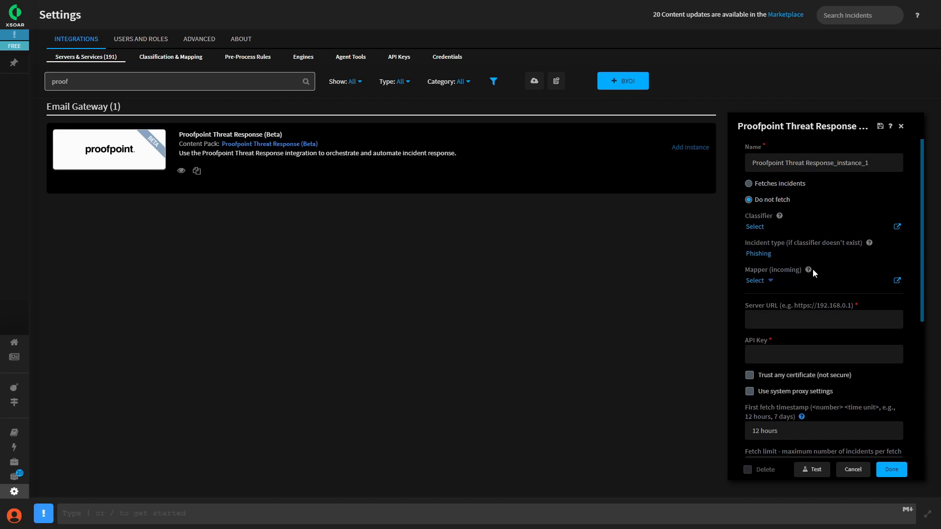
Browse the incoming mappers available for the Proofpoint instance without choosing one
left_click(769, 282)
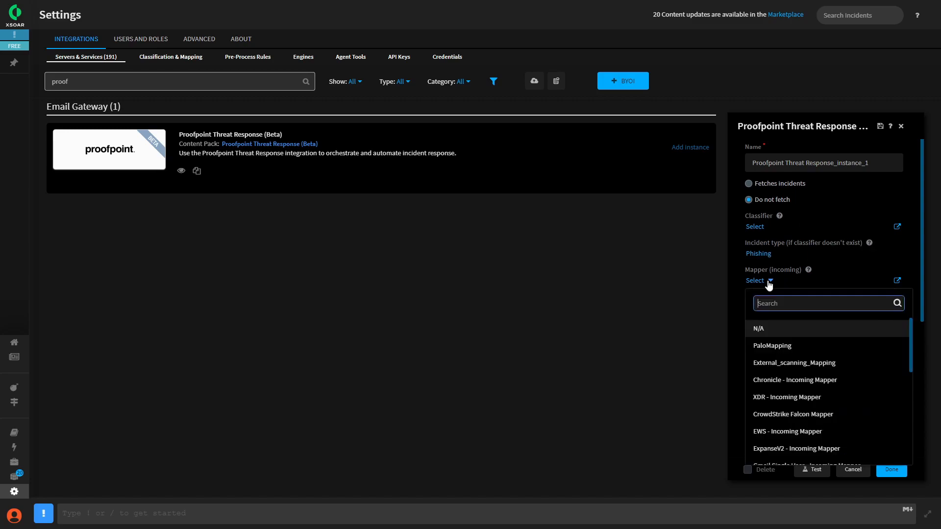
scroll(813, 380, "down", 3)
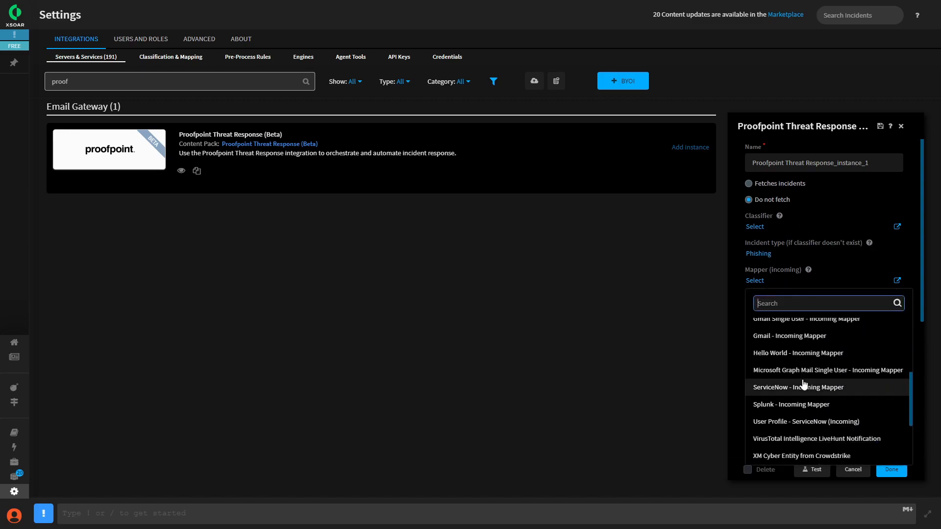
scroll(804, 375, "down", 1)
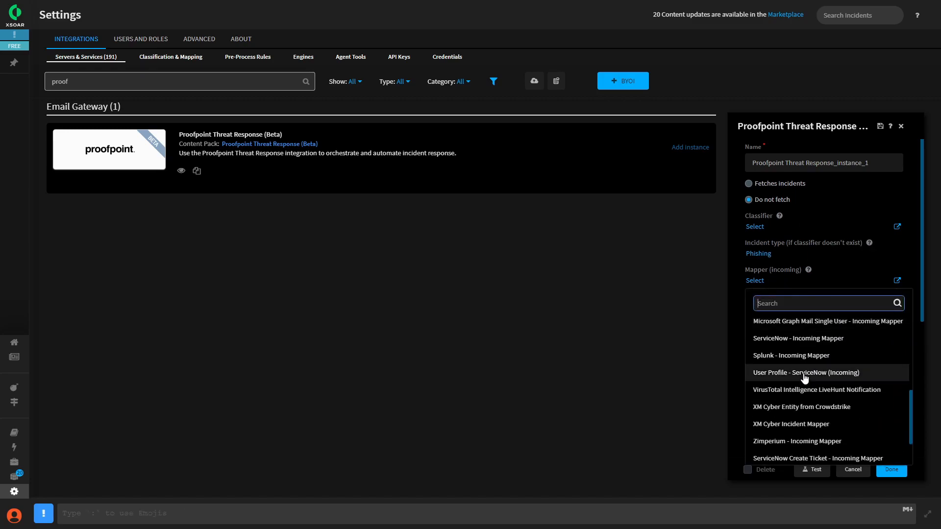
scroll(804, 377, "down", 1)
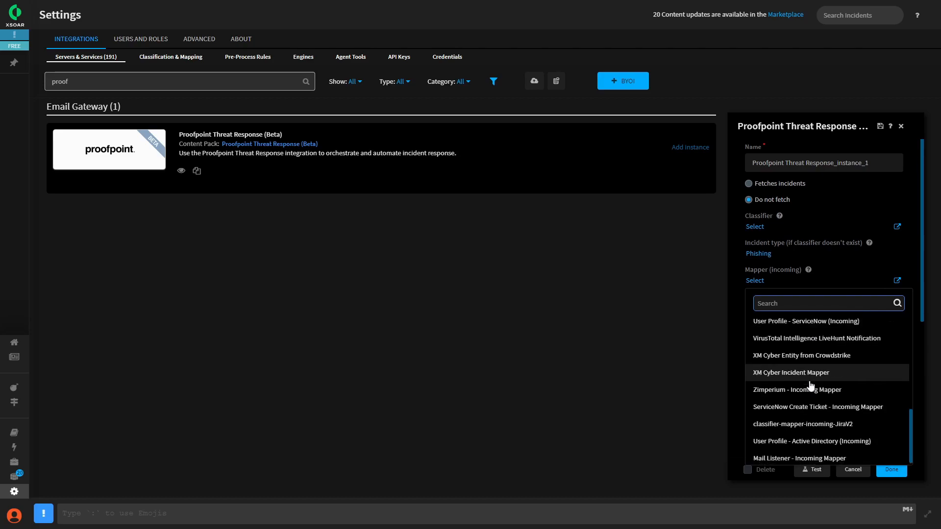
scroll(814, 387, "up", 4)
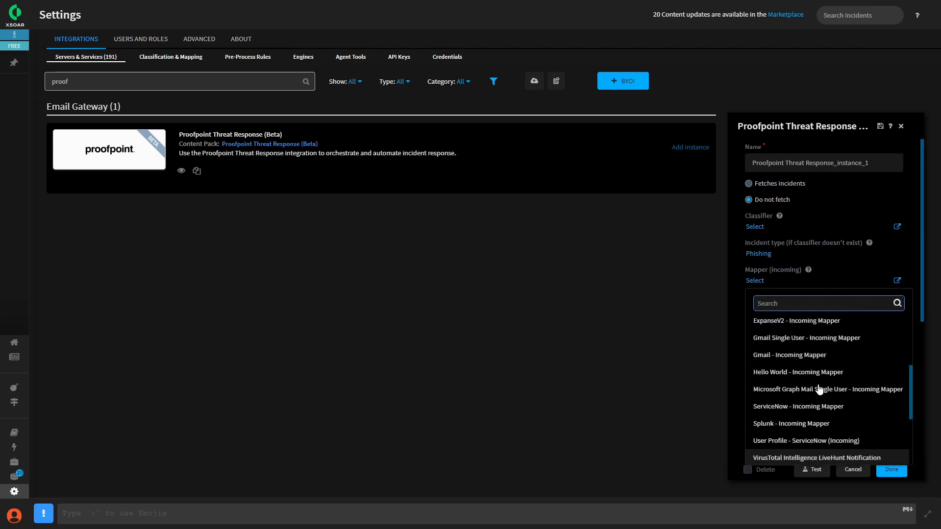
scroll(818, 389, "up", 1)
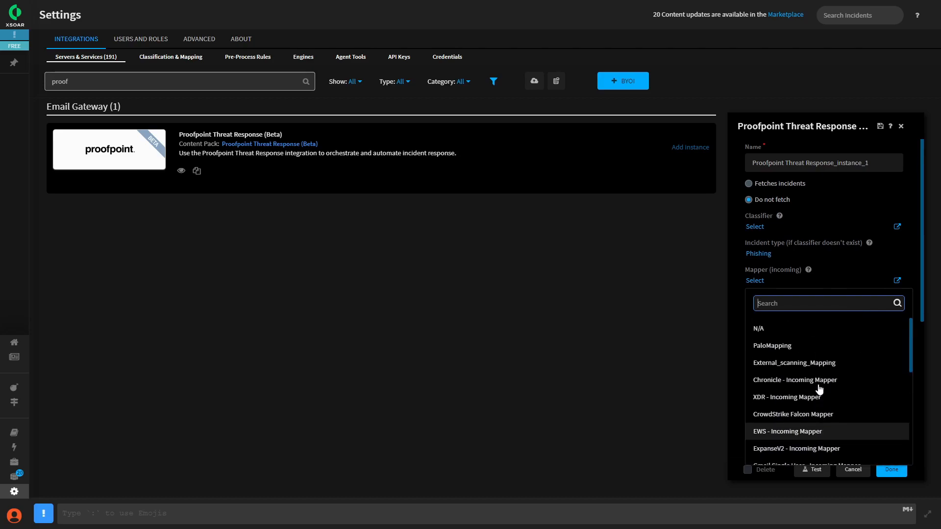
left_click(841, 275)
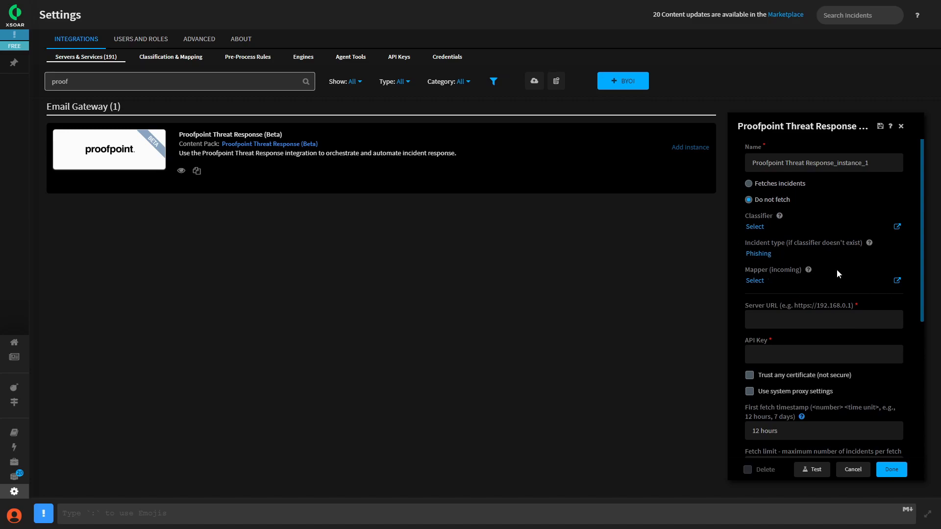
Cancel the Proofpoint instance and open the list of classifiers and mappers
left_click(857, 470)
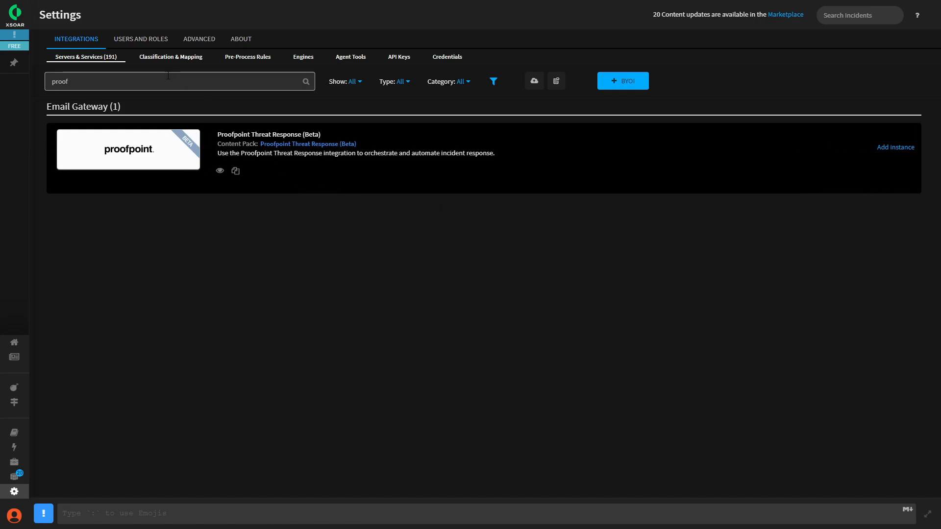
left_click(159, 60)
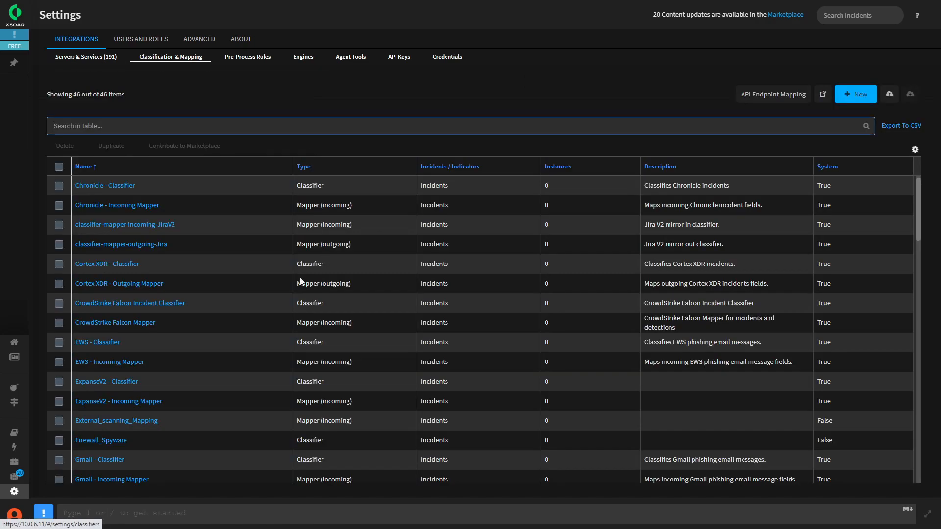
Open the Palo_Log_Alerts classifier and review which incident types its classifier values are assigned to
scroll(221, 330, "down", 5)
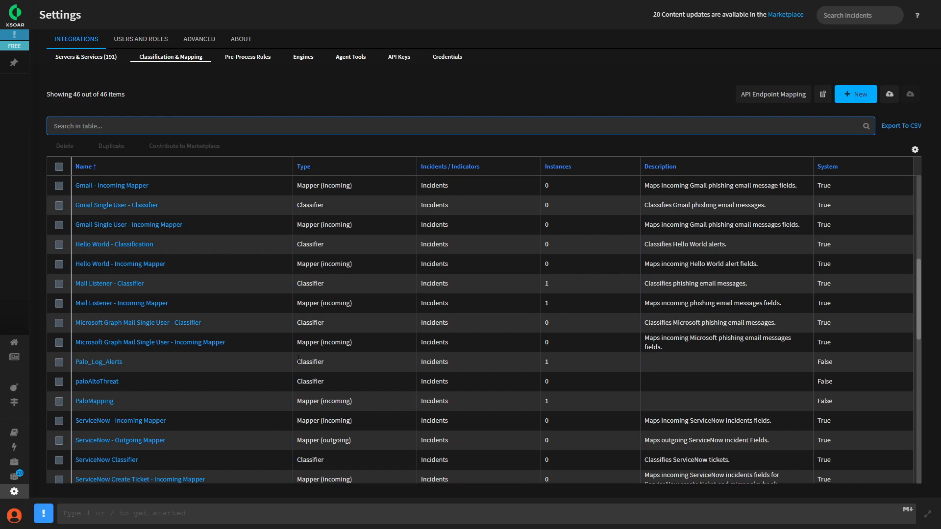
left_click(106, 365)
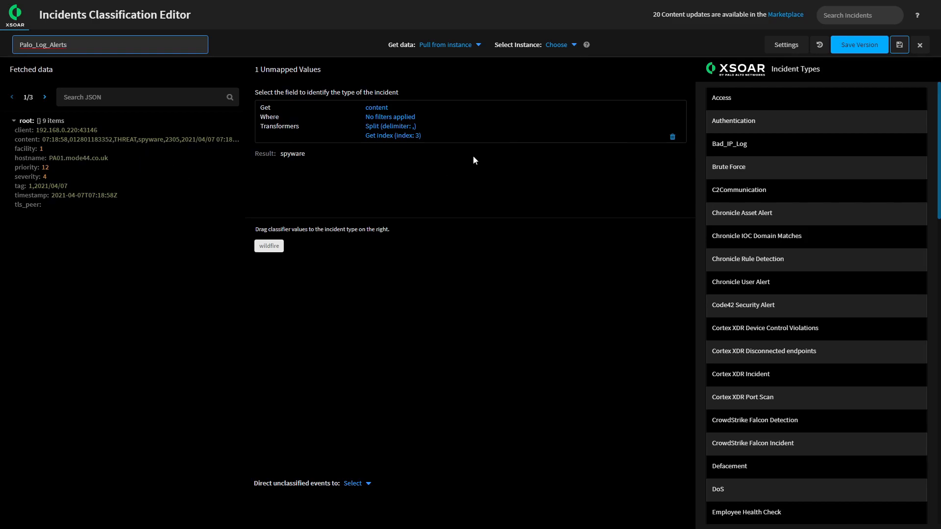
scroll(807, 213, "down", 10)
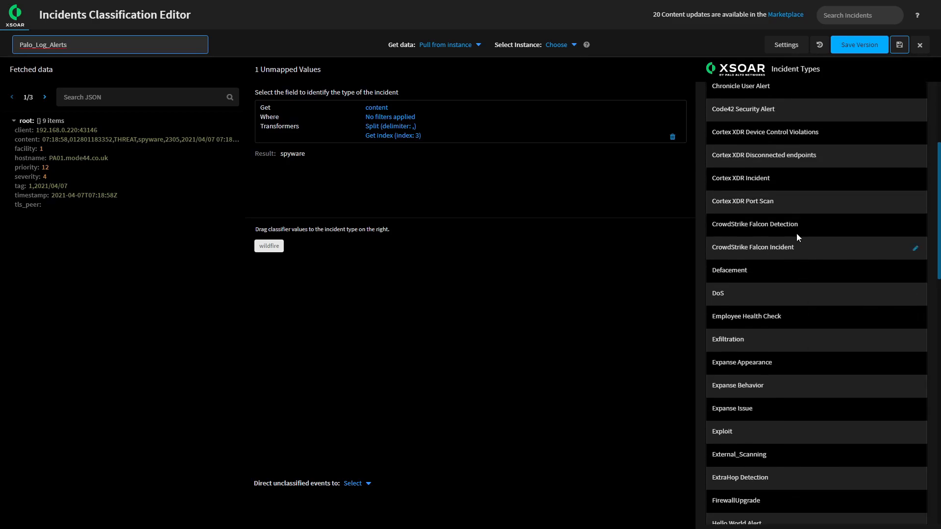
scroll(792, 234, "down", 4)
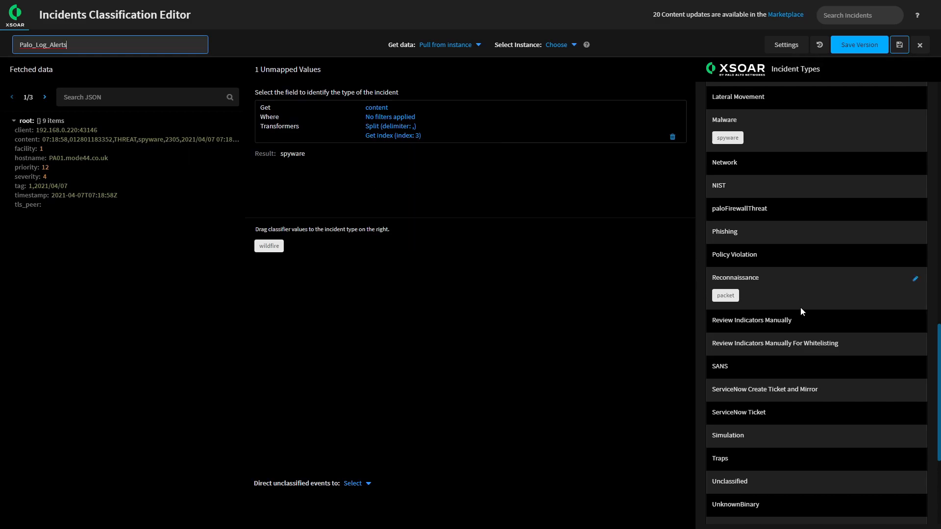
scroll(804, 314, "down", 2)
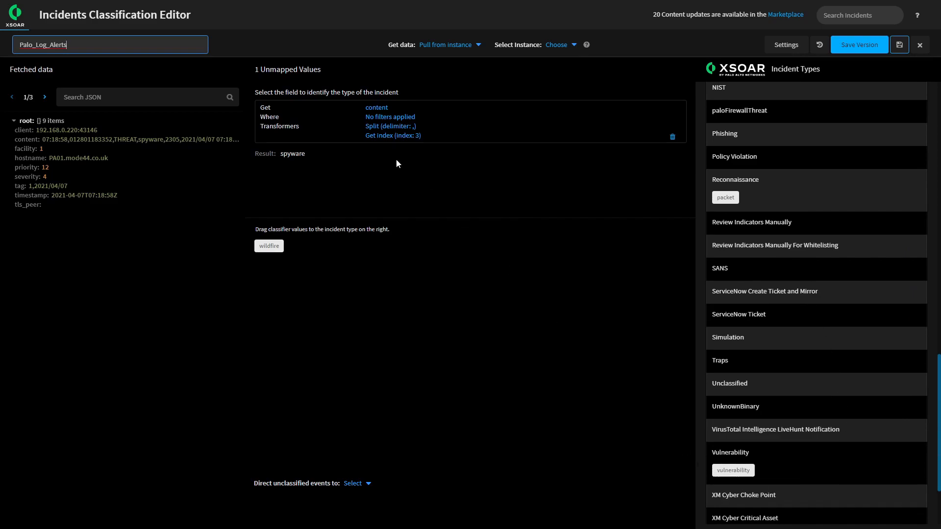
Page to the third fetched event and view the filters and transformers of the classification key
left_click(45, 97)
left_click(45, 97)
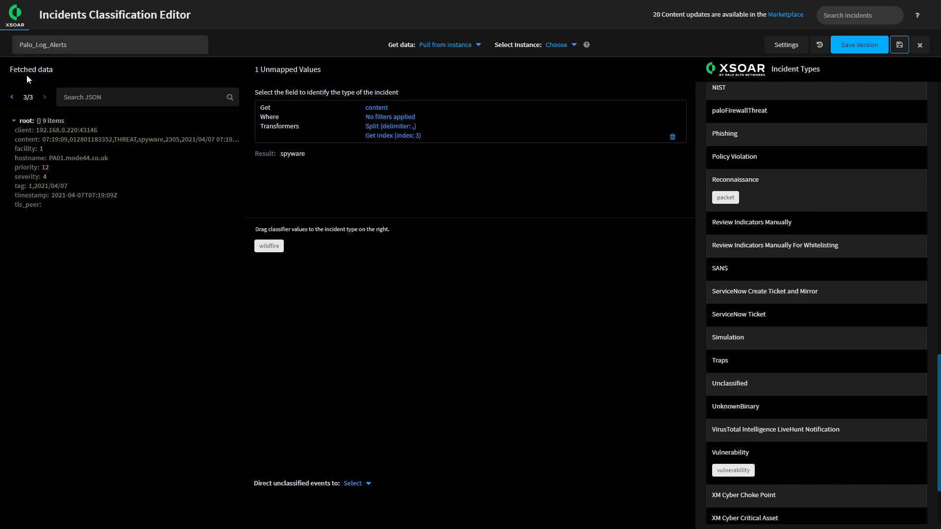
left_click(554, 139)
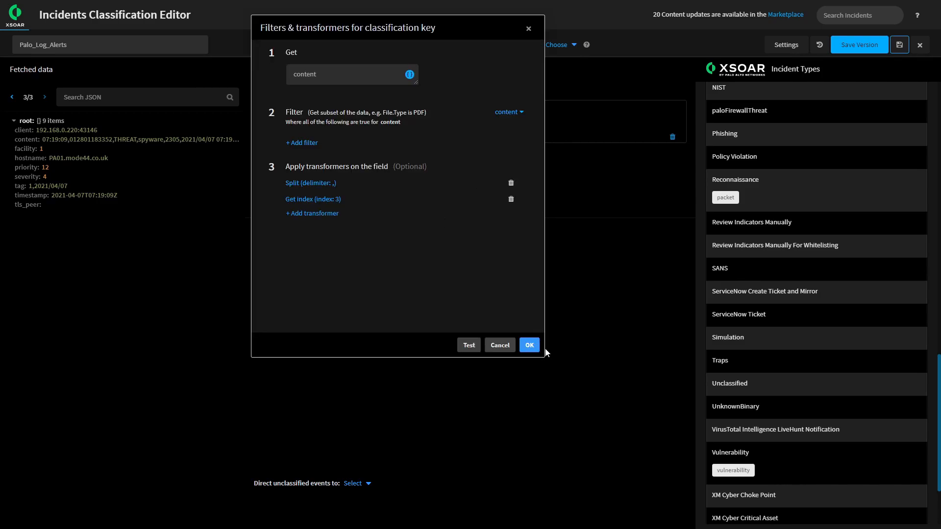
left_click(531, 345)
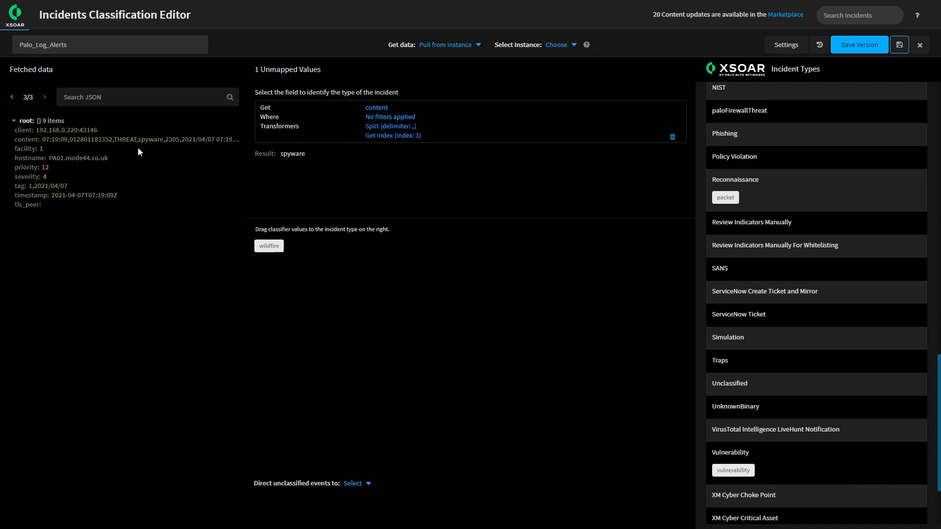
Examine the values assigned to the Malware, Reconnaissance and Vulnerability incident types in the classifier
scroll(836, 383, "down", 3)
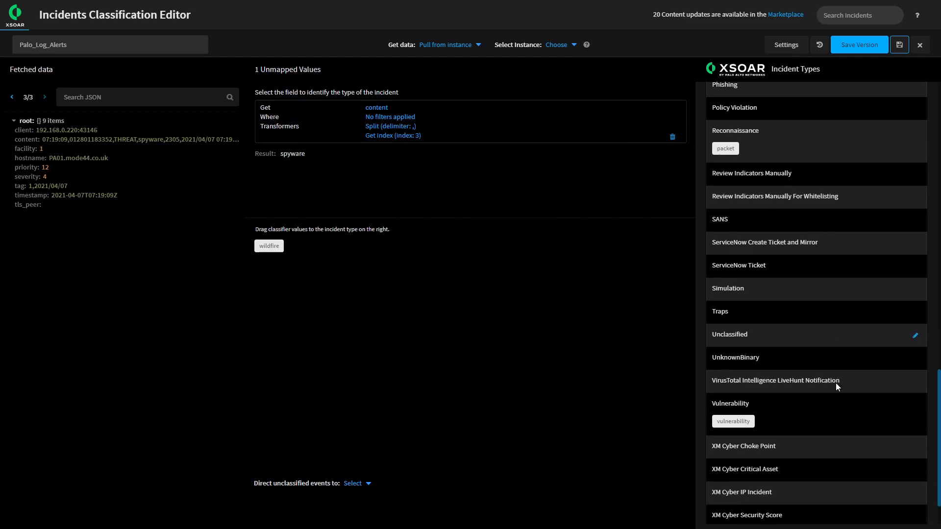
scroll(840, 375, "up", 5)
scroll(841, 377, "up", 1)
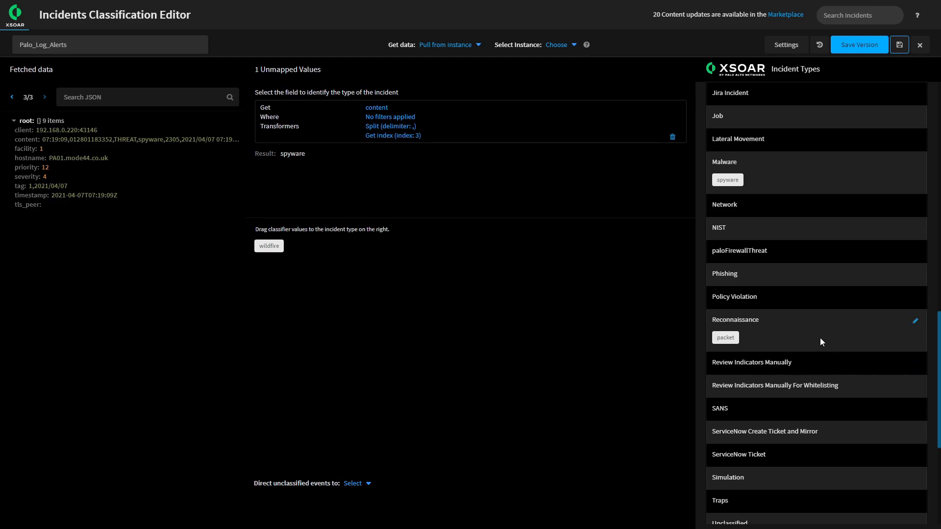
scroll(784, 321, "down", 1)
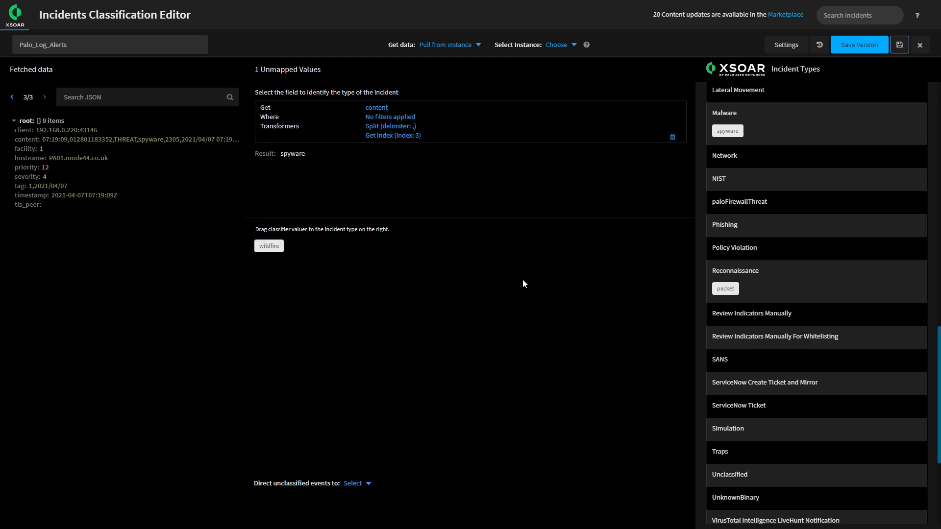
scroll(777, 338, "down", 4)
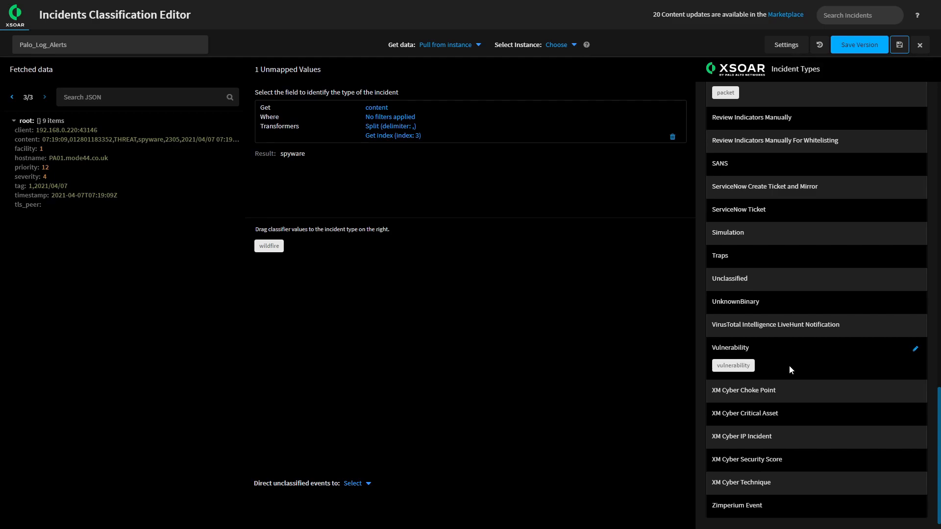
Add the classifier value testvalue to the Traps incident type
scroll(789, 366, "up", 1)
scroll(790, 366, "down", 1)
left_click(915, 256)
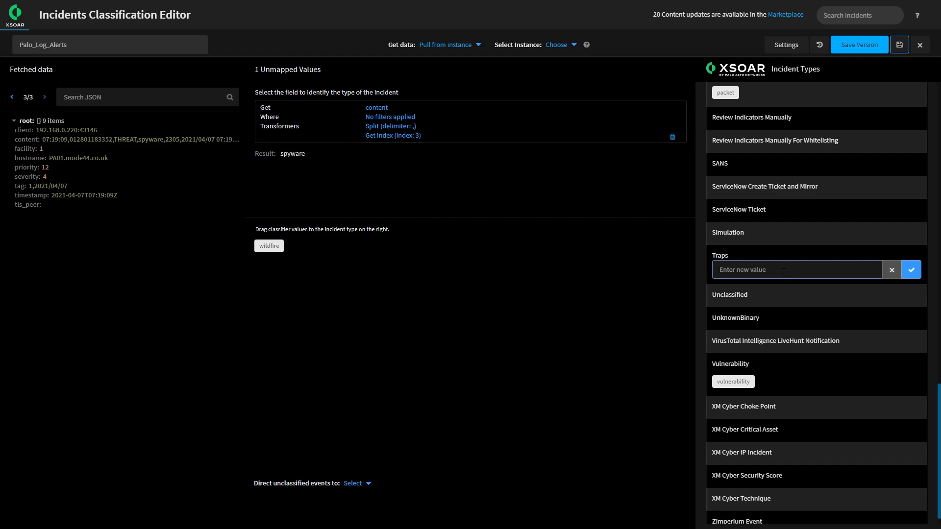
type("testvalue")
left_click(907, 270)
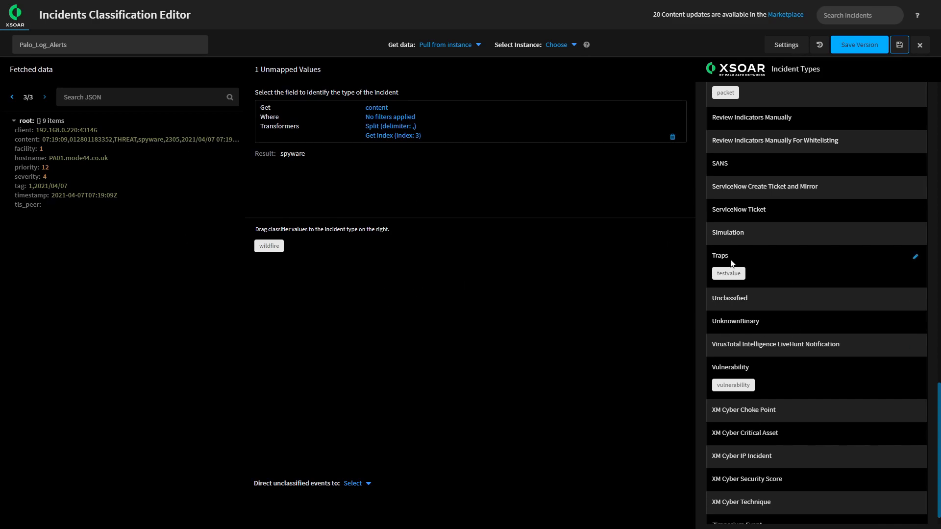
Remove testvalue from the Traps incident type and close the classification editor without saving
mouse_move(744, 271)
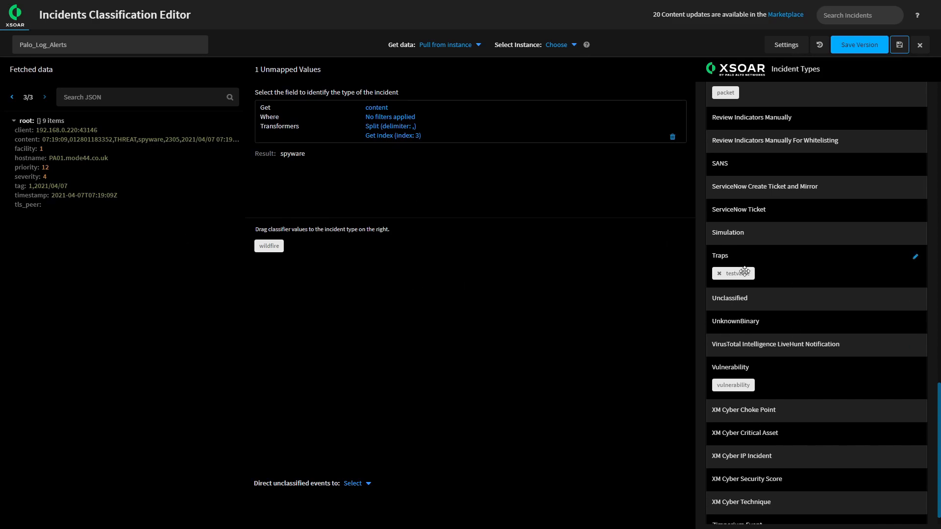
left_click(719, 273)
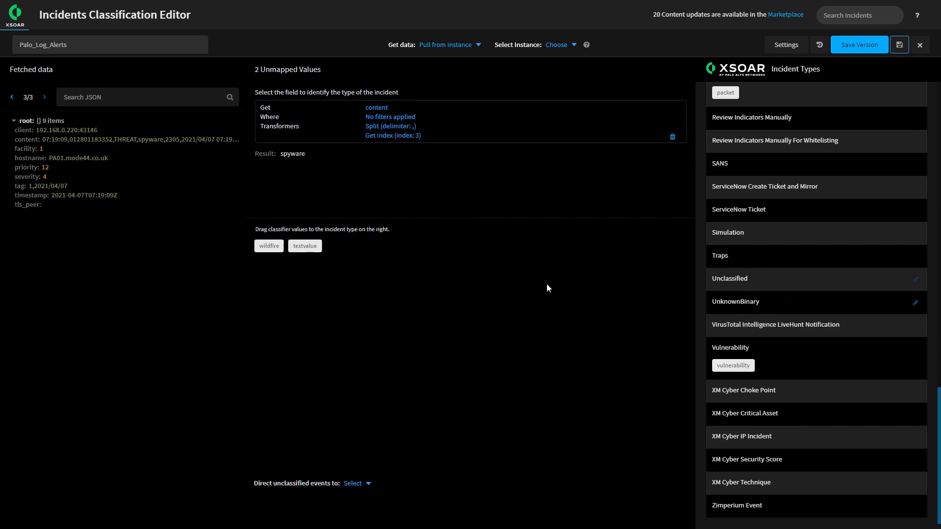
left_click(920, 45)
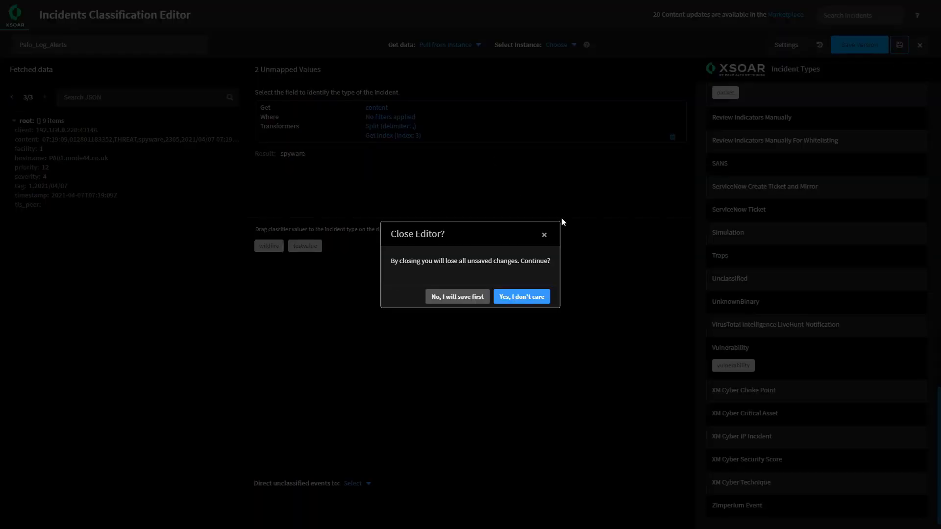
left_click(520, 295)
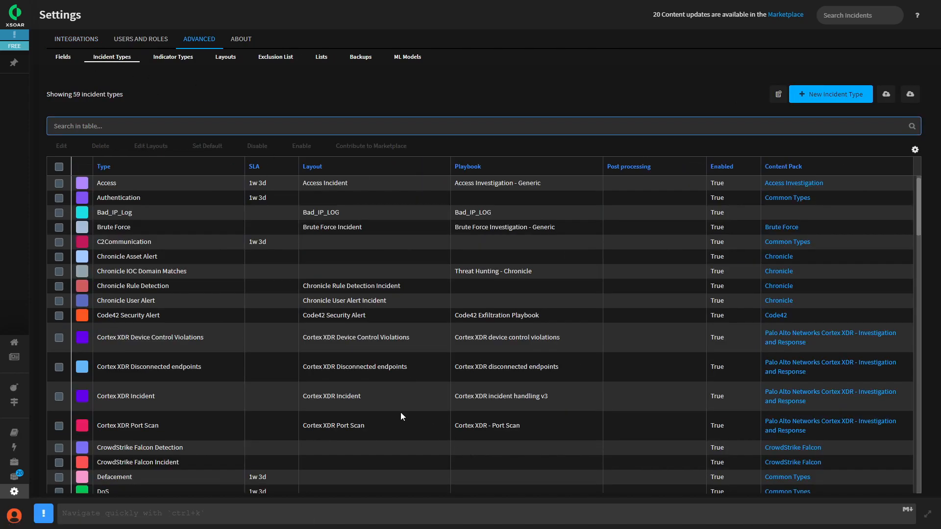
Open the Malware incident type for editing and view its options for automatically extracting incident indicators
scroll(202, 404, "down", 5)
scroll(216, 408, "down", 1)
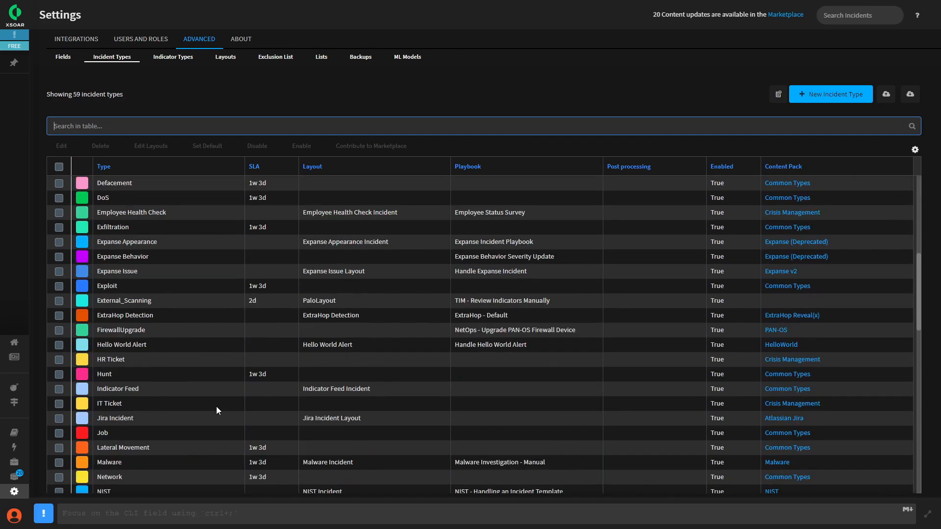
scroll(216, 410, "down", 1)
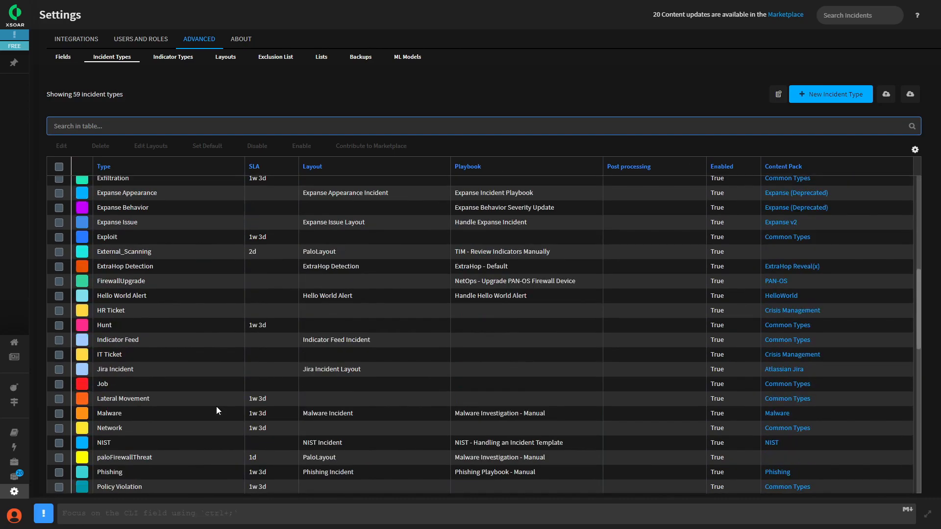
left_click(59, 414)
left_click(59, 152)
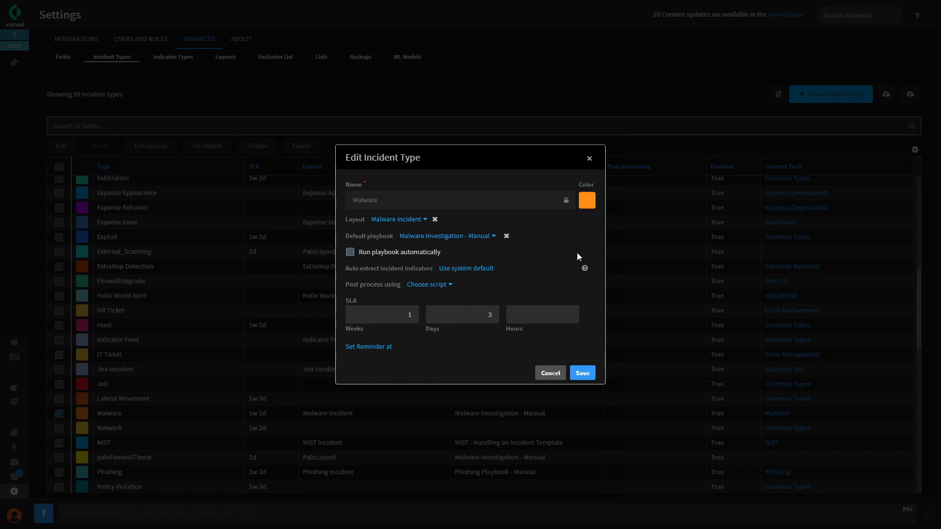
left_click(478, 271)
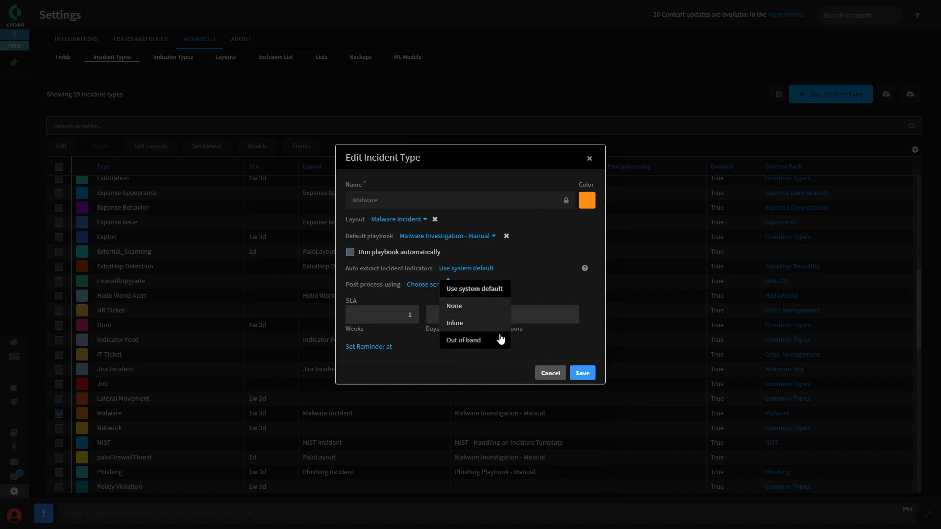
left_click(541, 278)
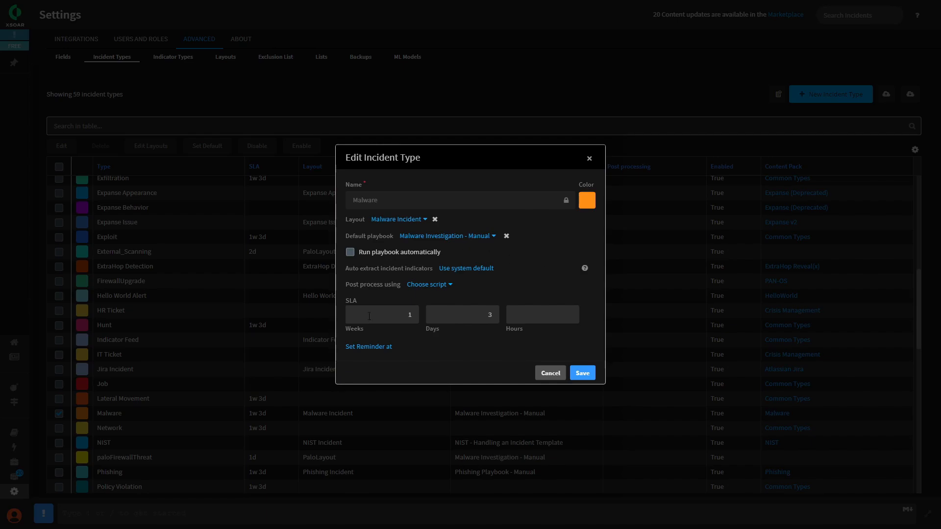
Try GenerateInvestigationSummaryReport as the Malware type's post-processing script, and cancel the edit after viewing the SLA reminder fields
left_click(446, 289)
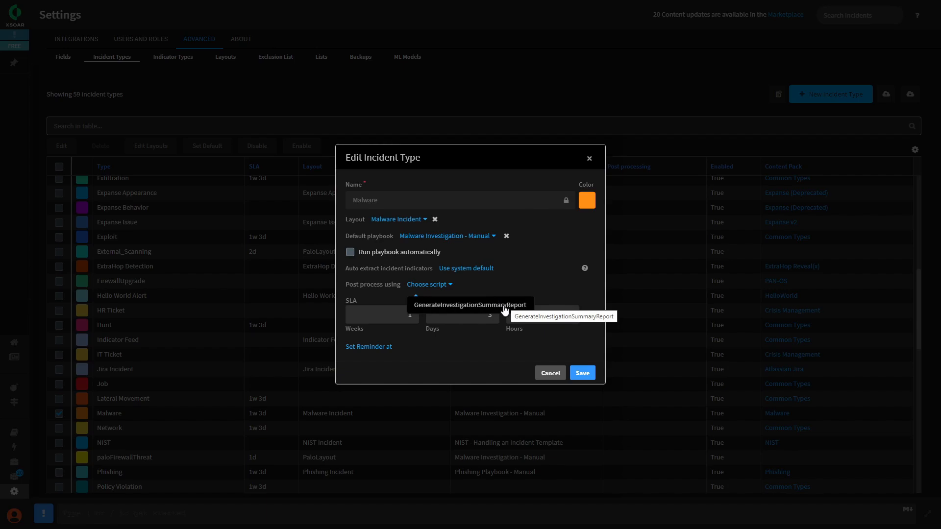
left_click(471, 305)
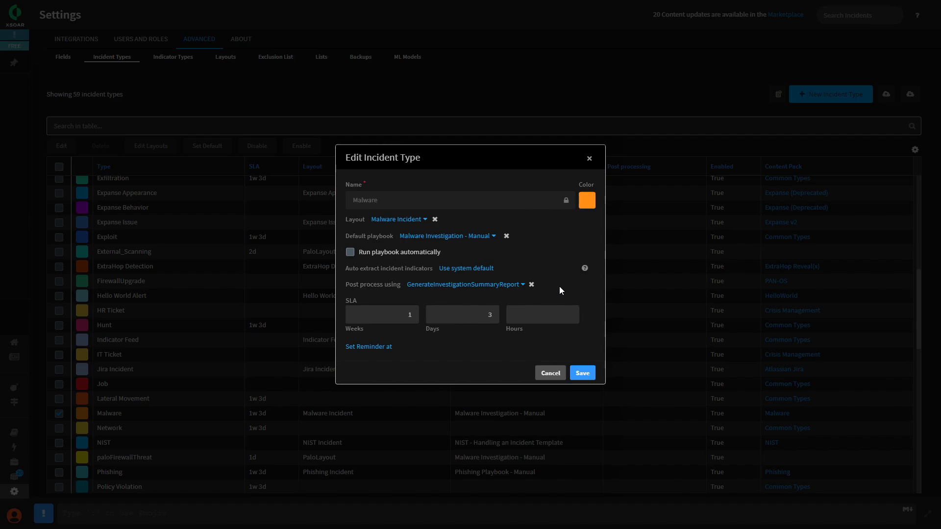
left_click(531, 285)
left_click(371, 346)
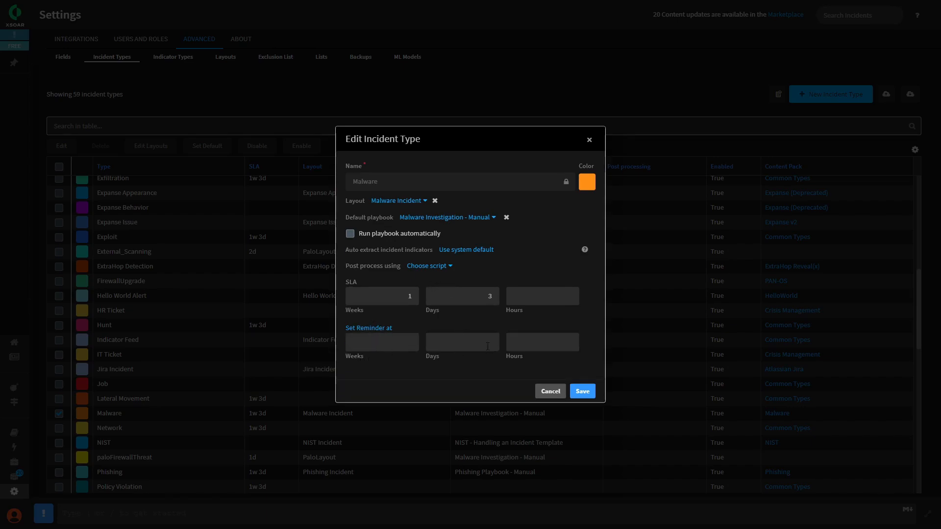
left_click(551, 392)
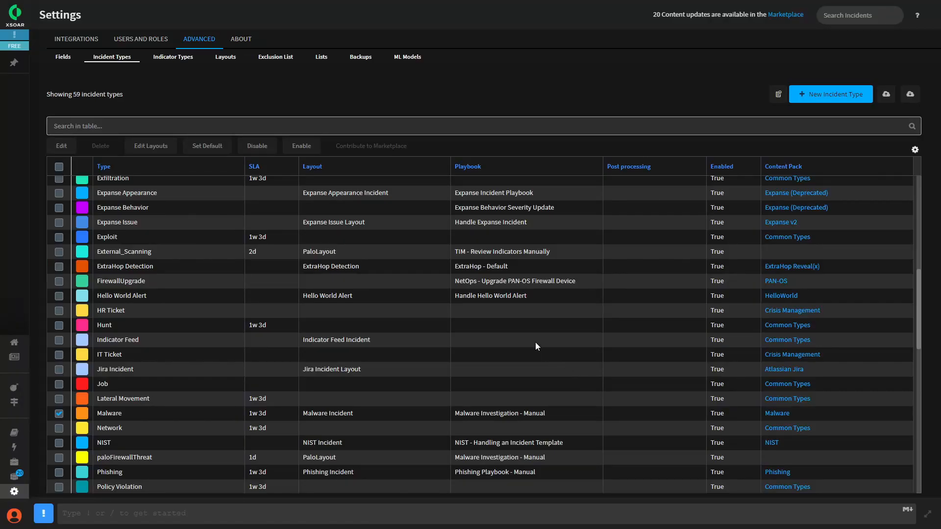
Return to the list of classifiers and mappers and open the PaloMapping incoming mapper
left_click(79, 39)
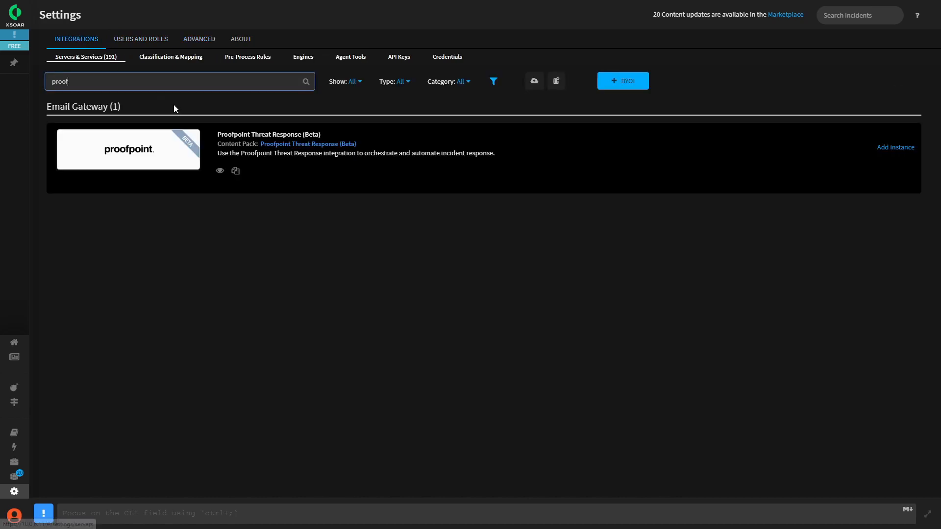
left_click(187, 59)
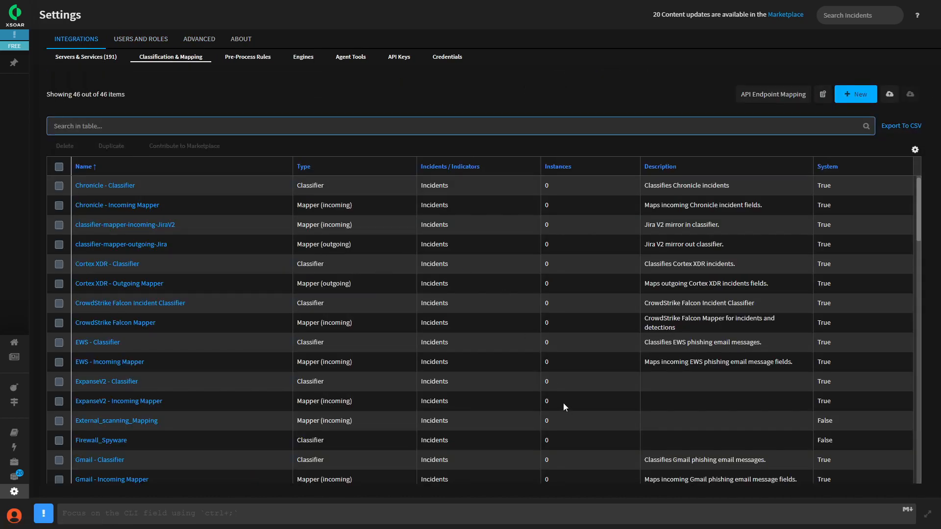
scroll(360, 409, "down", 3)
scroll(361, 413, "down", 5)
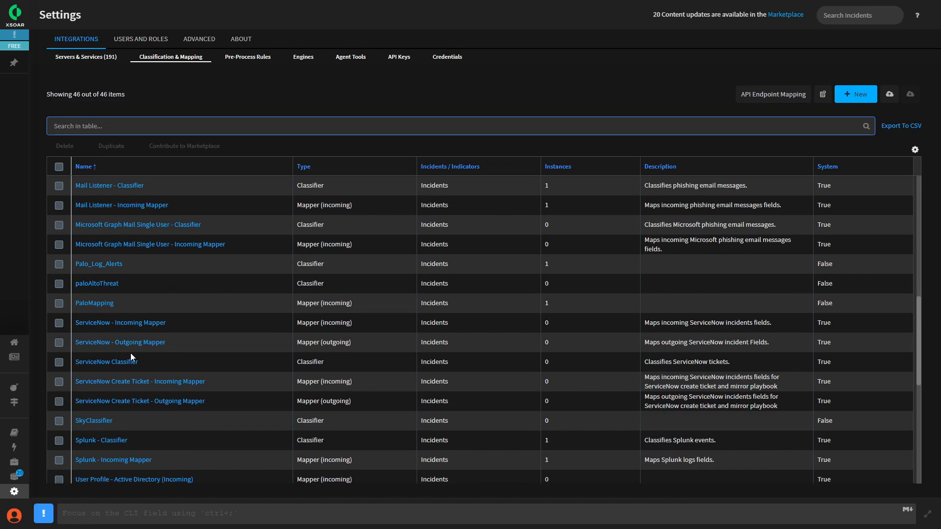
mouse_move(14, 357)
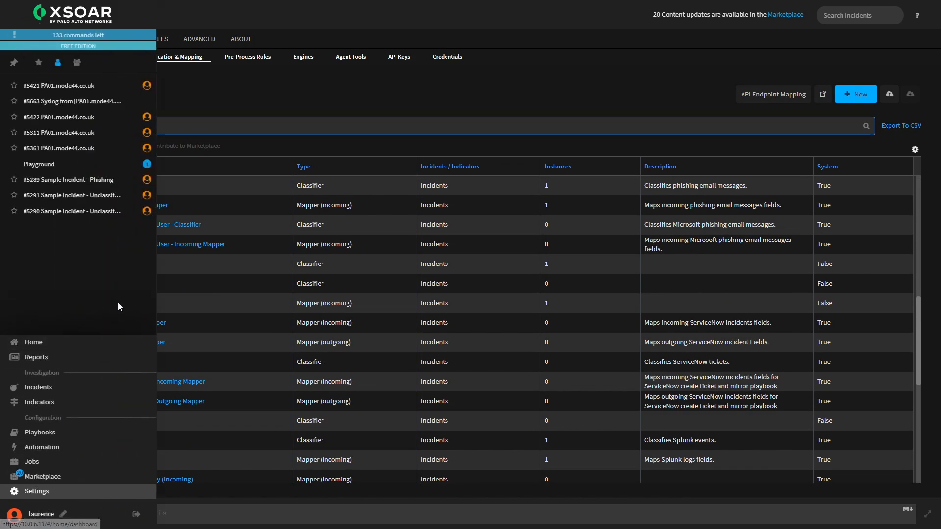
left_click(158, 304)
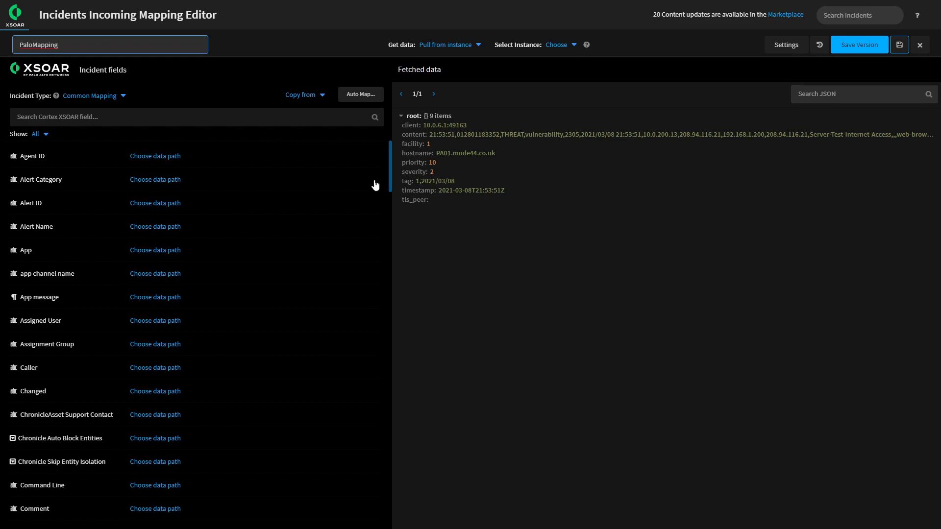
Switch the PaloMapping field mapping from Common Mapping to the Malware incident type
left_click(119, 100)
scroll(126, 220, "down", 1)
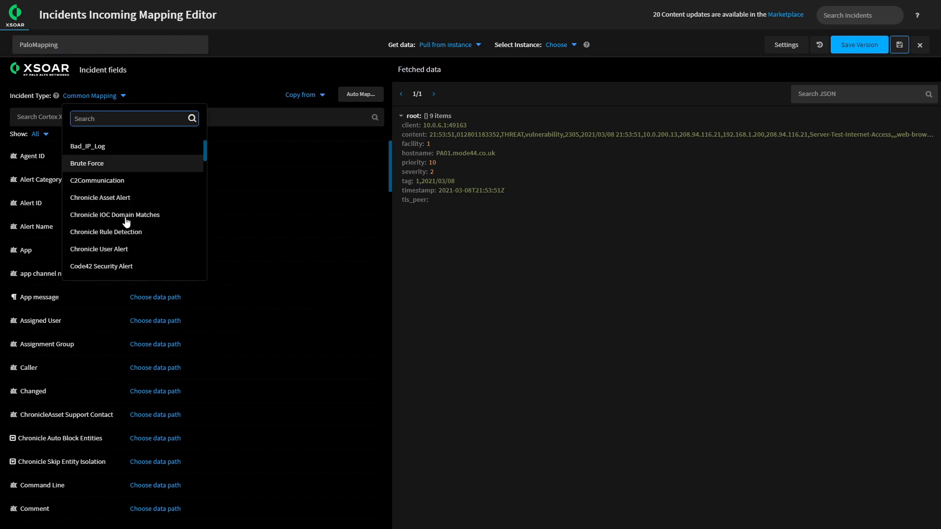
scroll(126, 222, "down", 3)
scroll(126, 224, "down", 4)
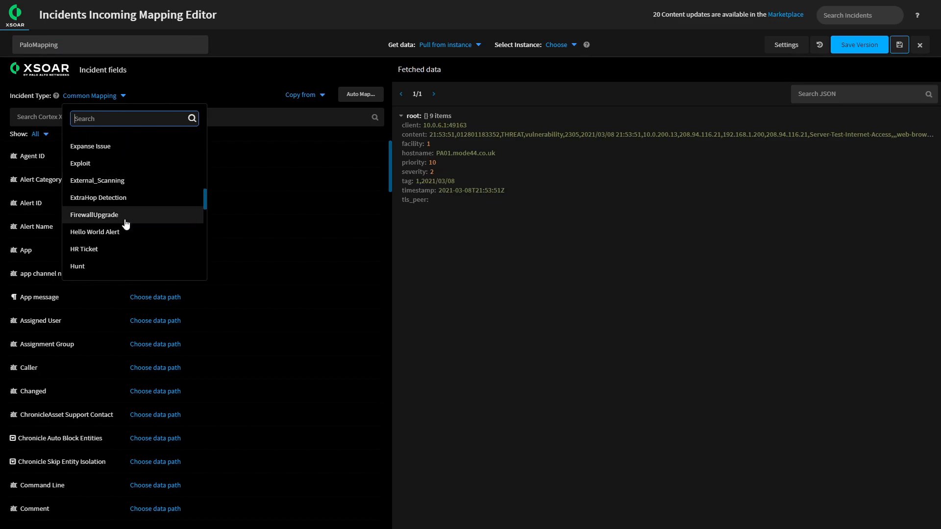
scroll(127, 224, "down", 5)
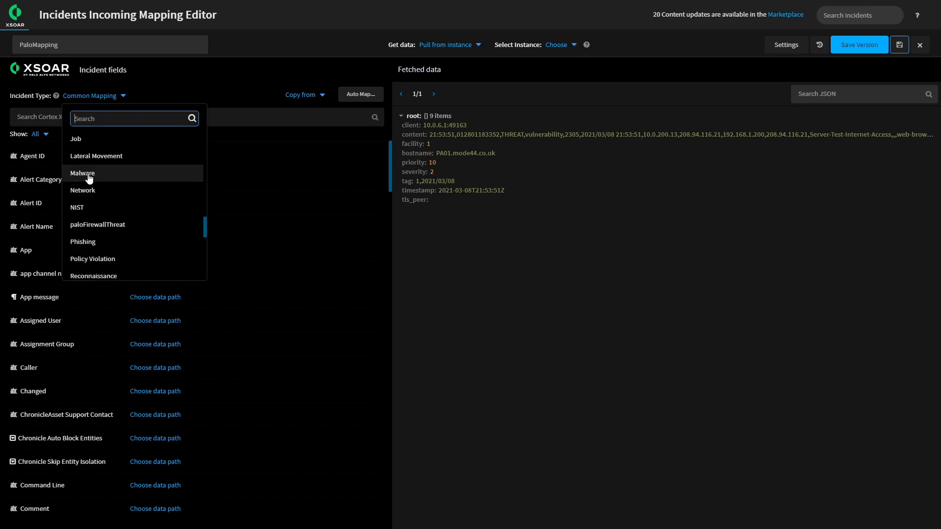
left_click(88, 177)
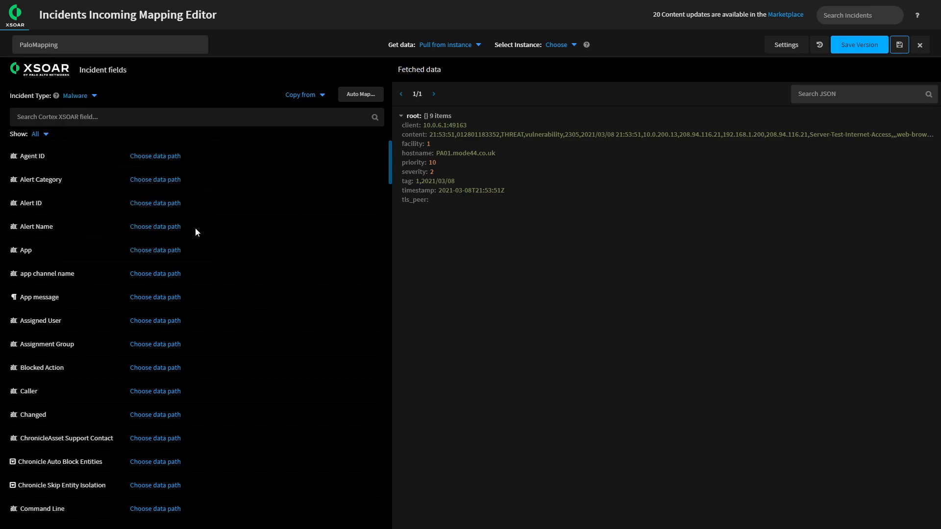
Open the filters and transformers for the Malware type's Destination IP field and set content as the source data path
scroll(215, 262, "down", 15)
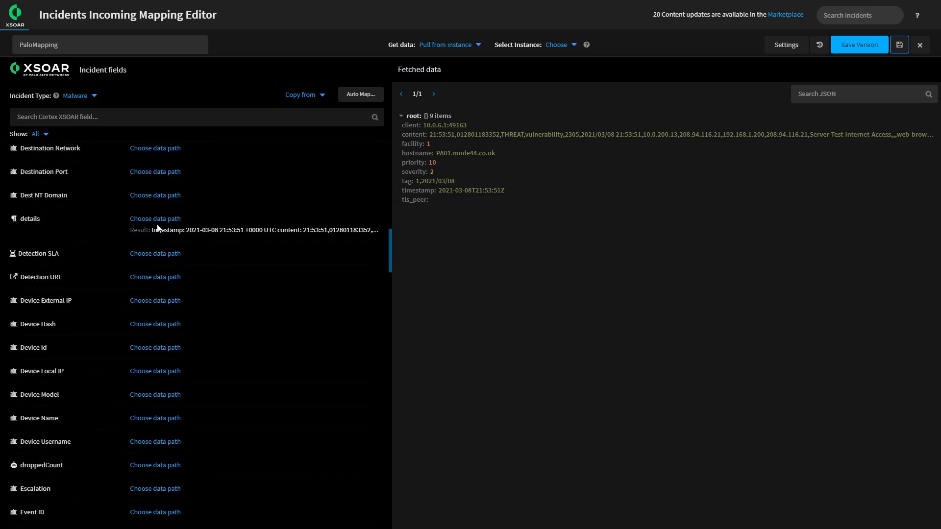
scroll(222, 281, "up", 2)
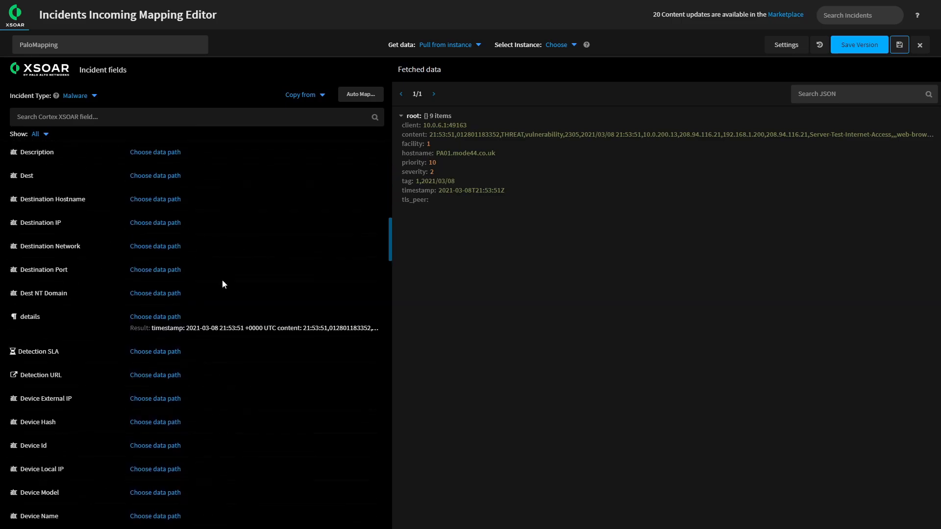
scroll(221, 284, "up", 1)
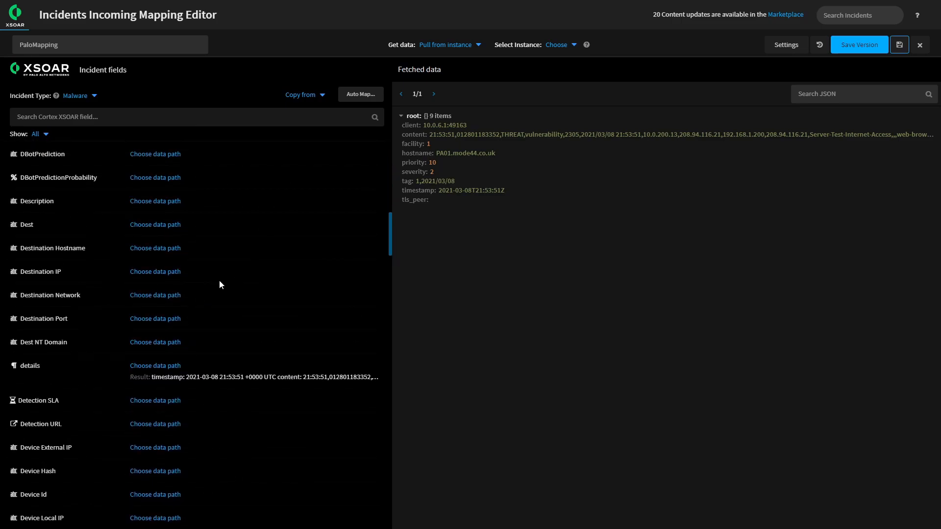
left_click(152, 226)
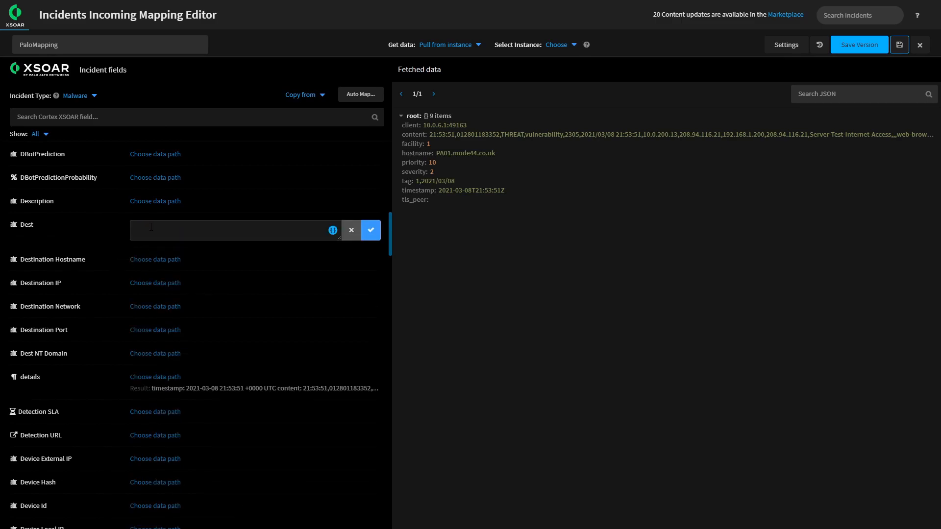
left_click(351, 230)
left_click(161, 273)
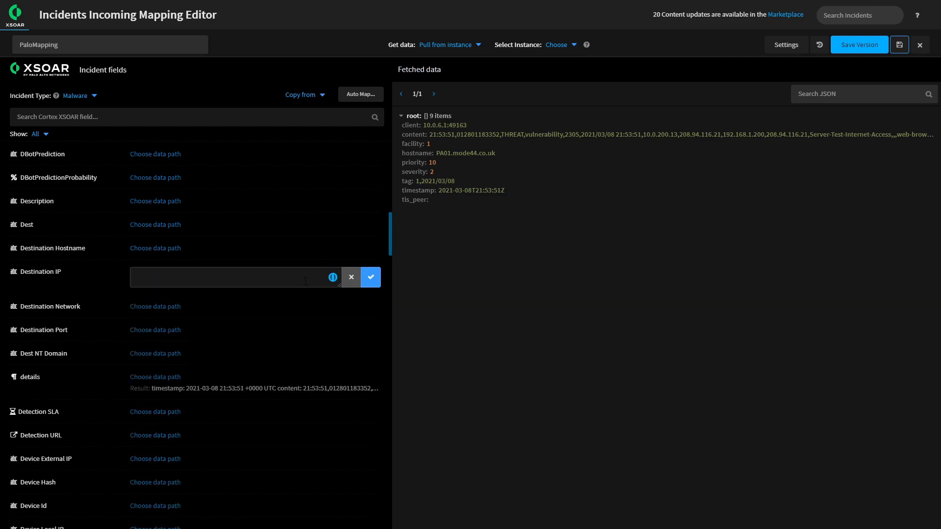
left_click(333, 278)
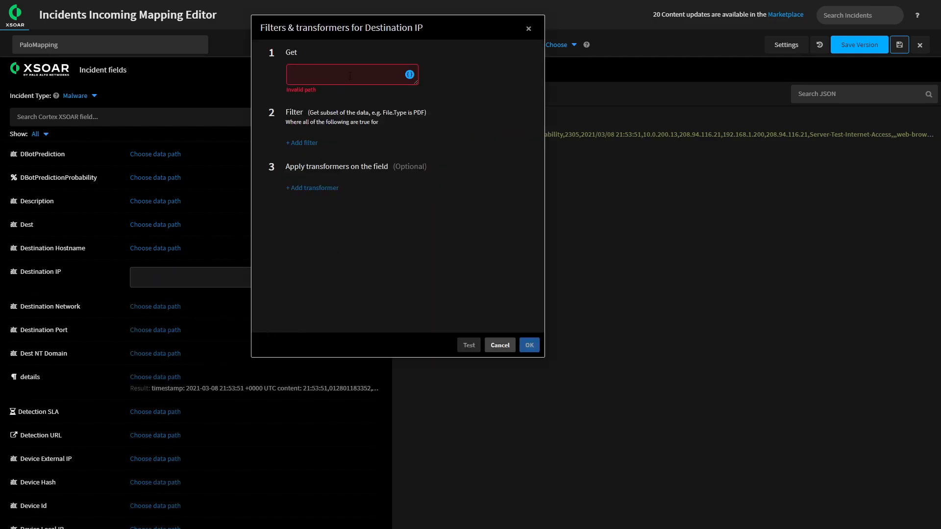
type("con")
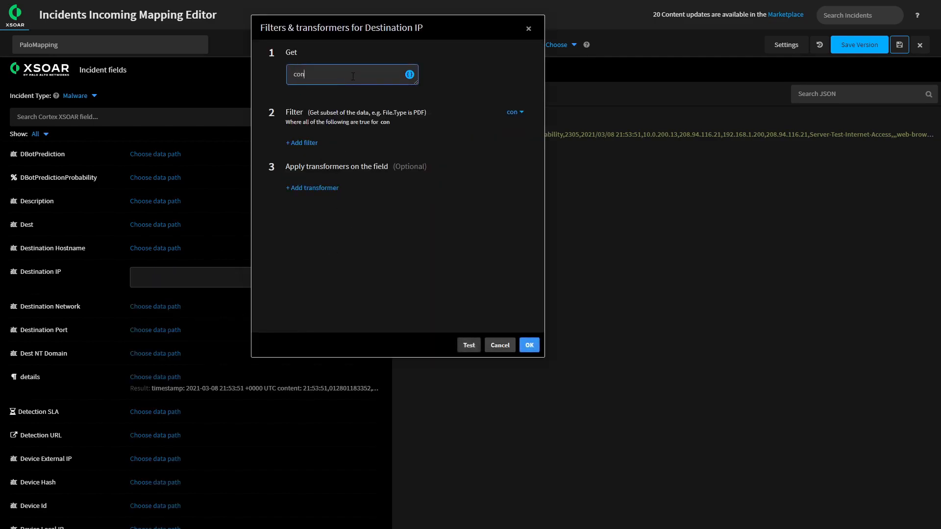
type("tent")
left_click(439, 230)
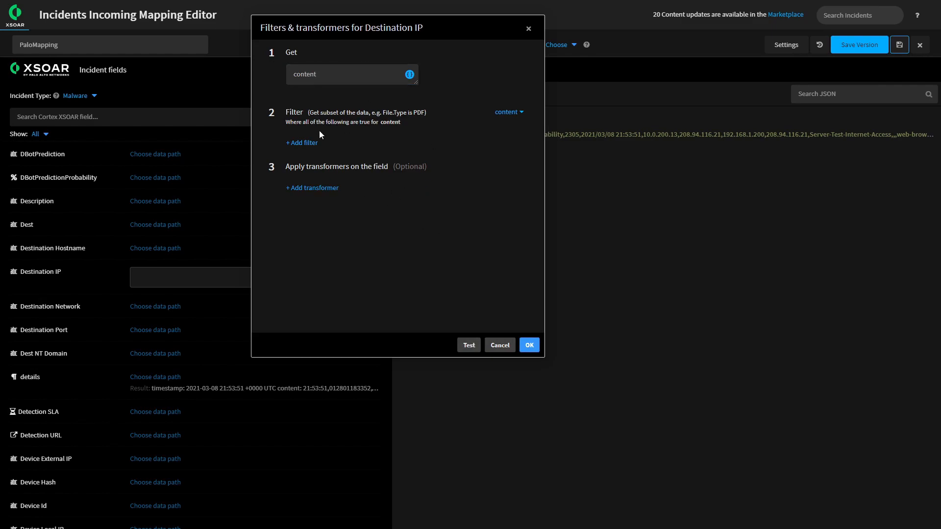
Add a Split string transformer with a comma as the delimiter to the Destination IP mapping
left_click(315, 190)
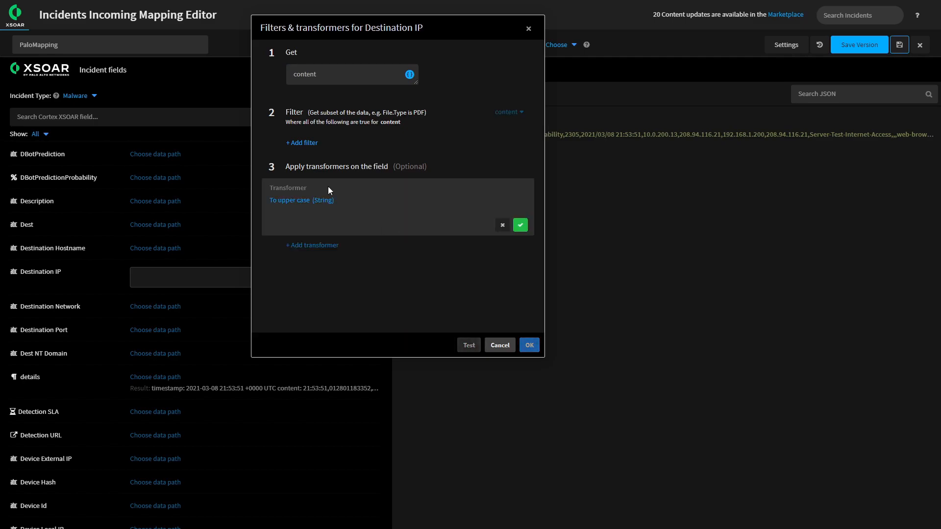
left_click(321, 203)
scroll(317, 161, "down", 3)
scroll(368, 170, "down", 1)
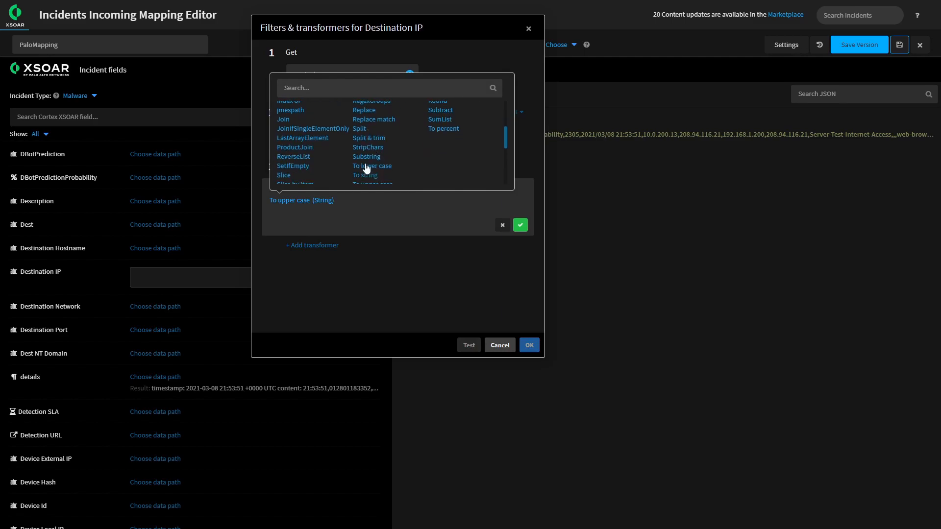
left_click(359, 131)
left_click(447, 226)
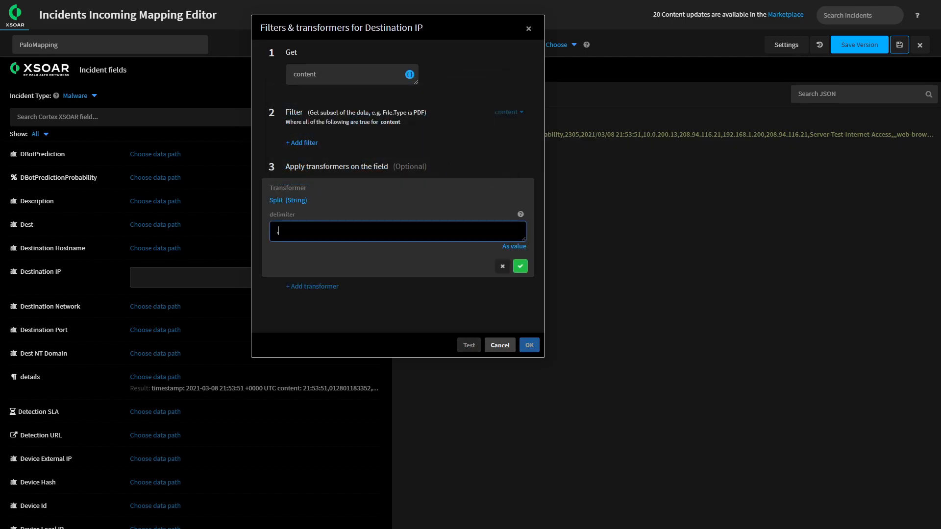
type(",")
left_click(520, 266)
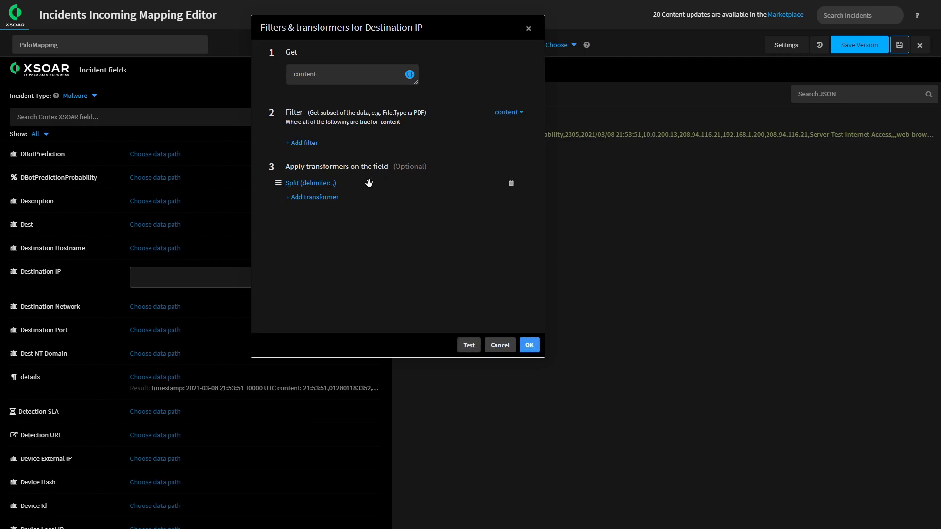
Add a Get index transformer with index 9 after the Split transformer
left_click(326, 199)
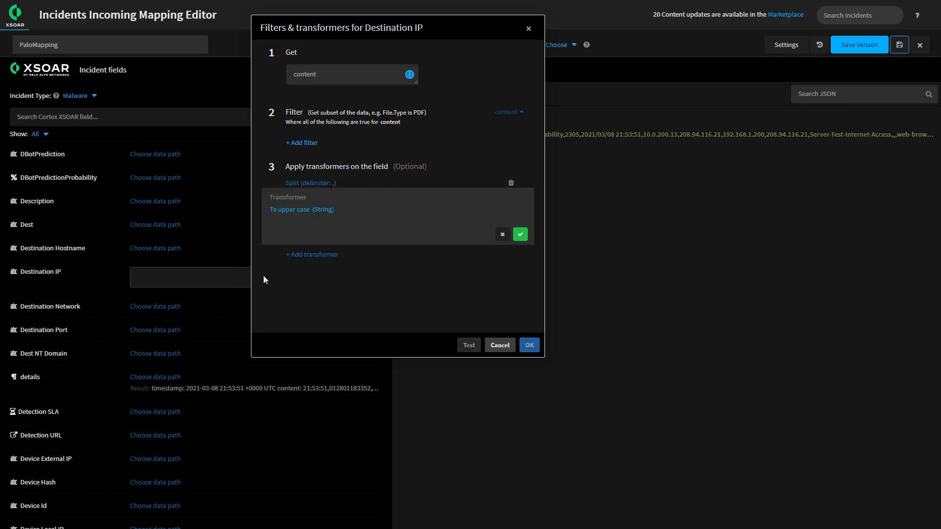
left_click(307, 211)
left_click(289, 189)
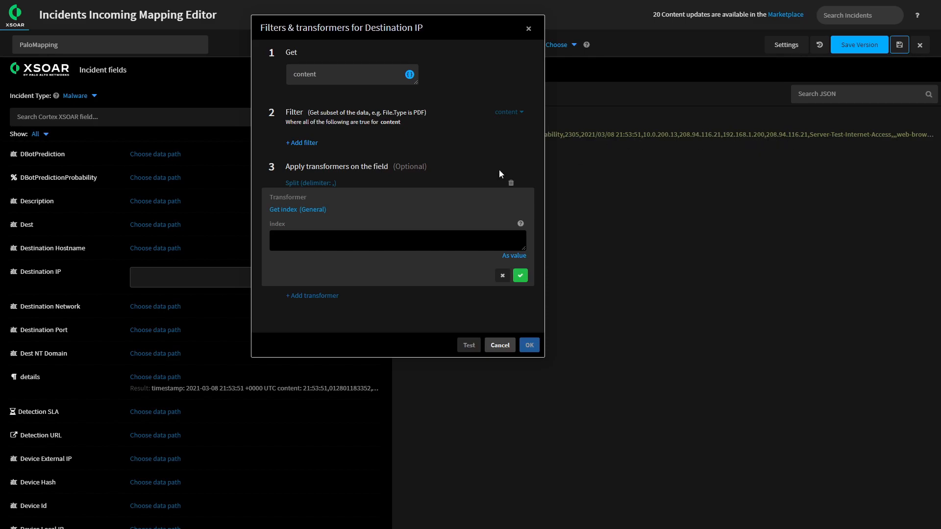
left_click(390, 234)
type("9")
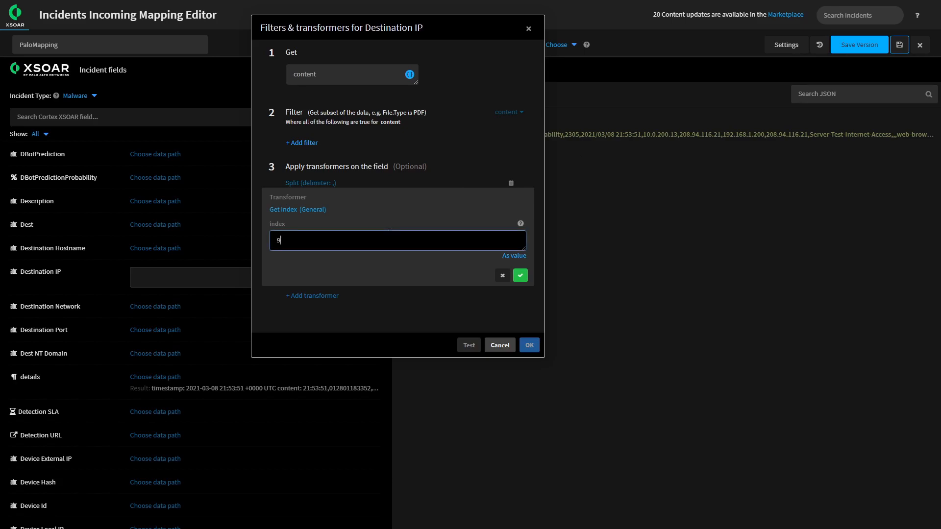
left_click(527, 277)
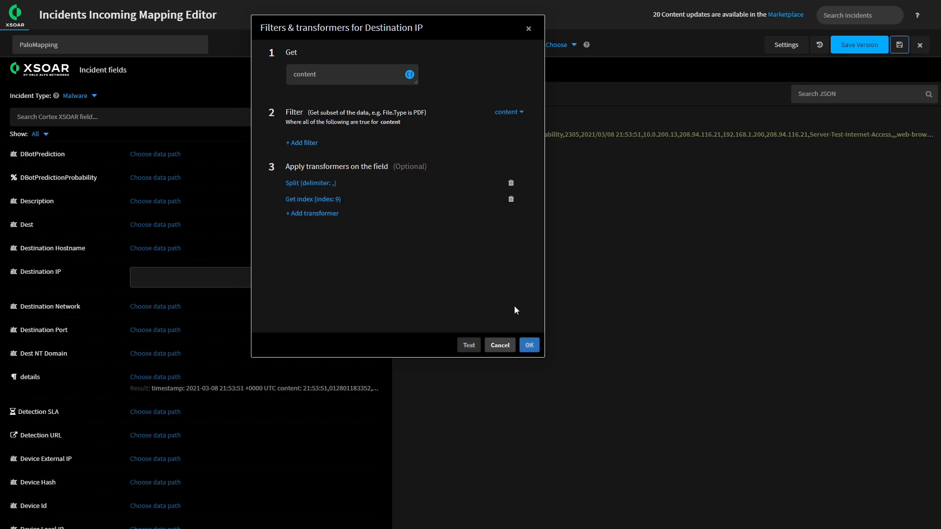
Test the Destination IP transformers against sample 1 and apply them to the field mapping
left_click(464, 343)
left_click(470, 224)
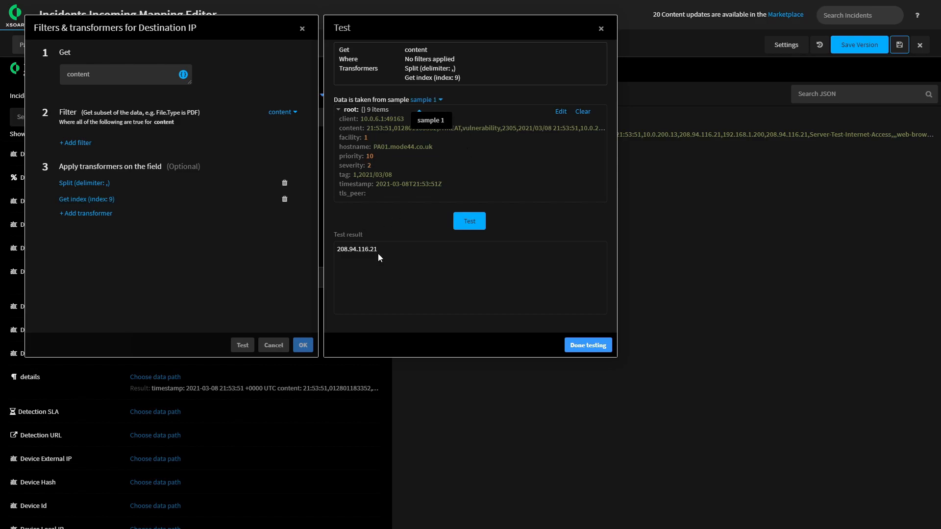
left_click(588, 345)
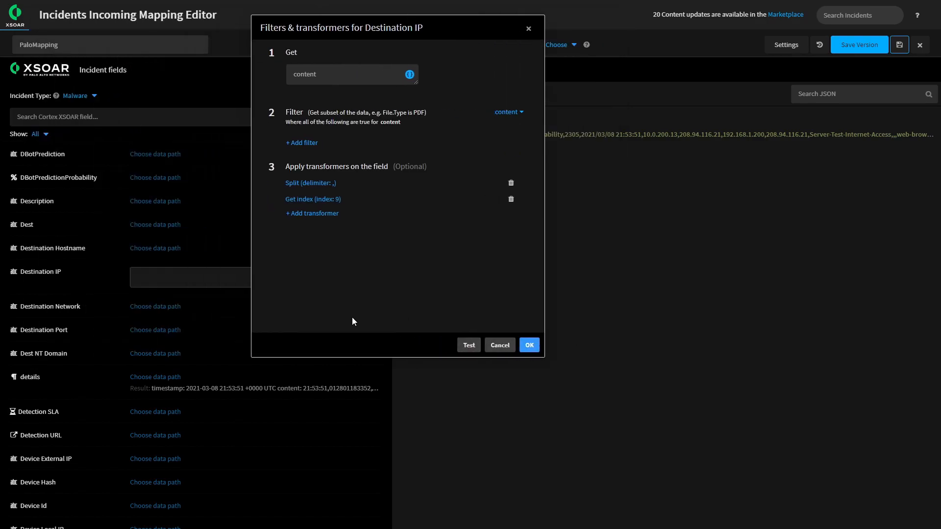
left_click(533, 346)
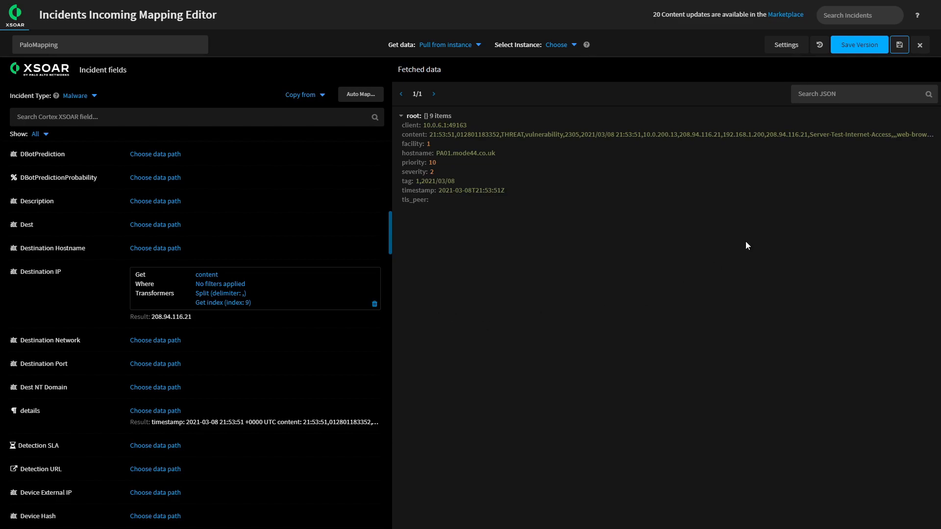
Close the mapping editor without saving and open the list of layouts in the advanced settings
left_click(920, 45)
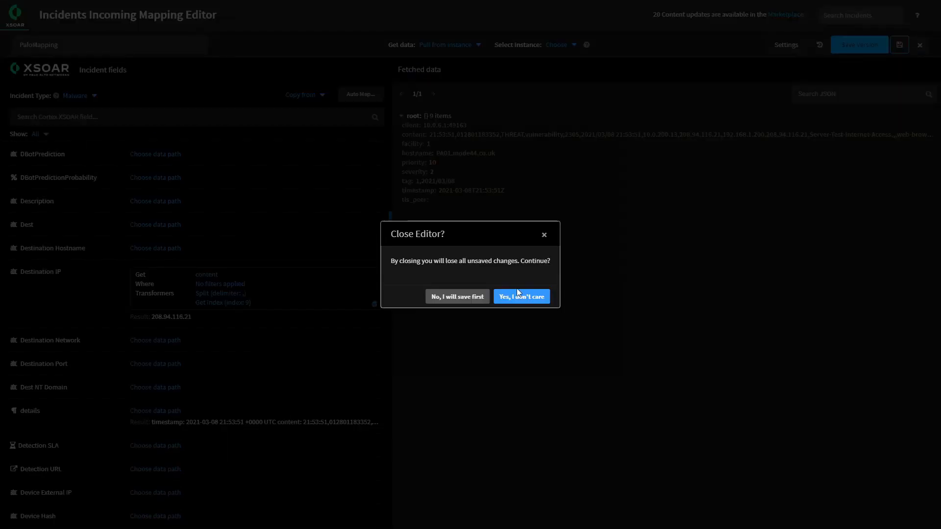
left_click(521, 297)
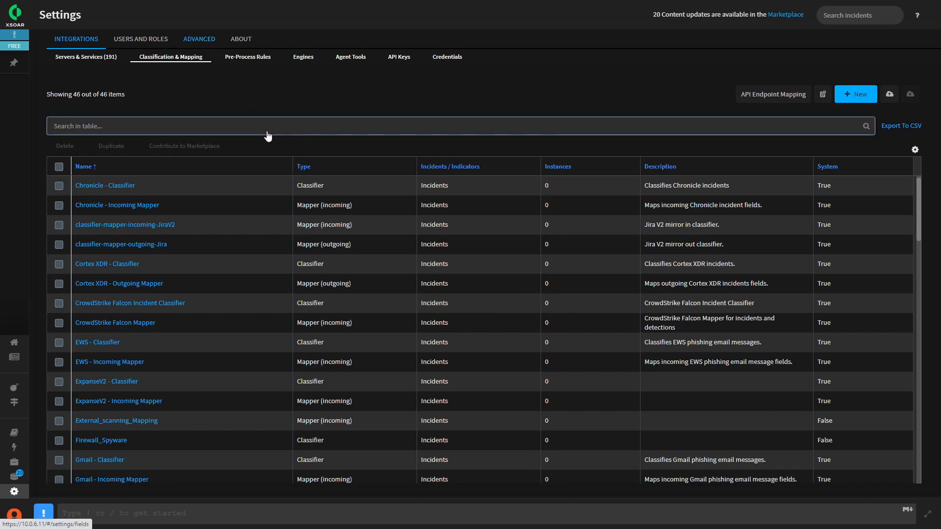
left_click(196, 42)
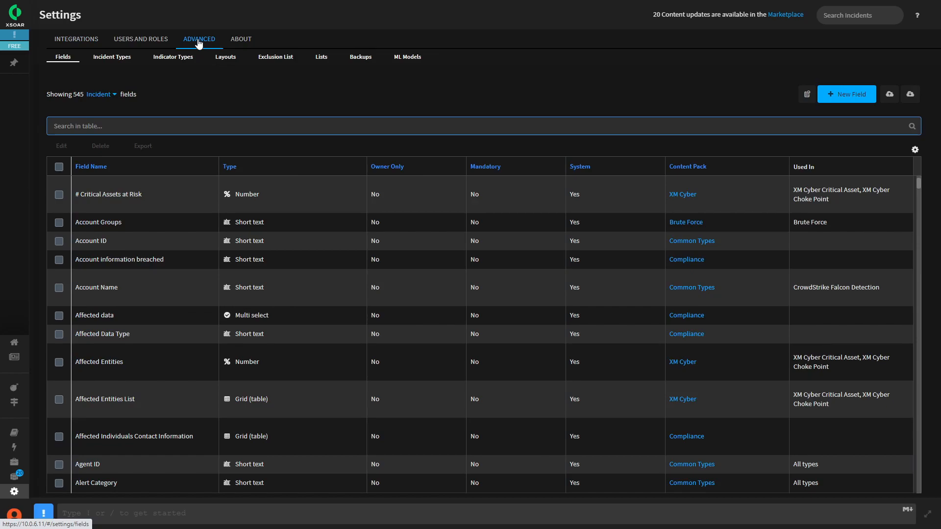
left_click(225, 58)
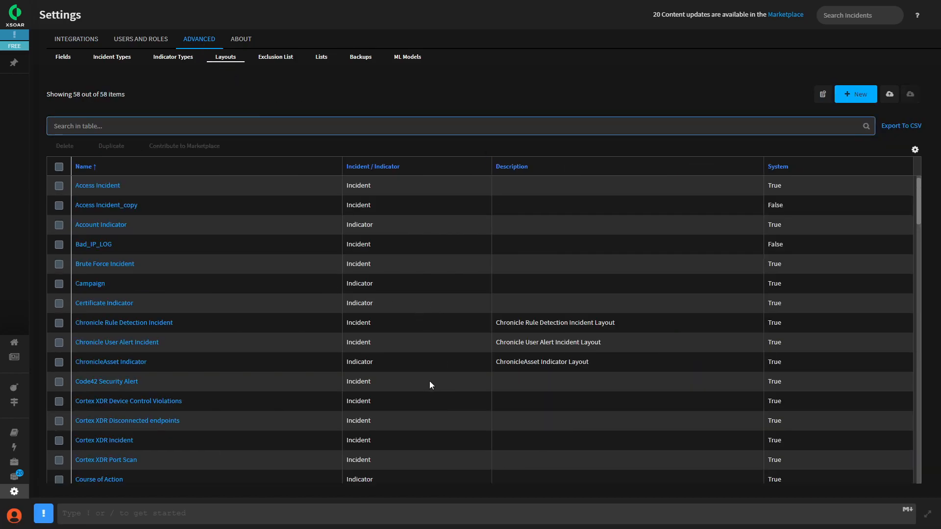
Find PCSAE-Sample-layout in the layouts list and open it in the layout builder
scroll(103, 430, "down", 4)
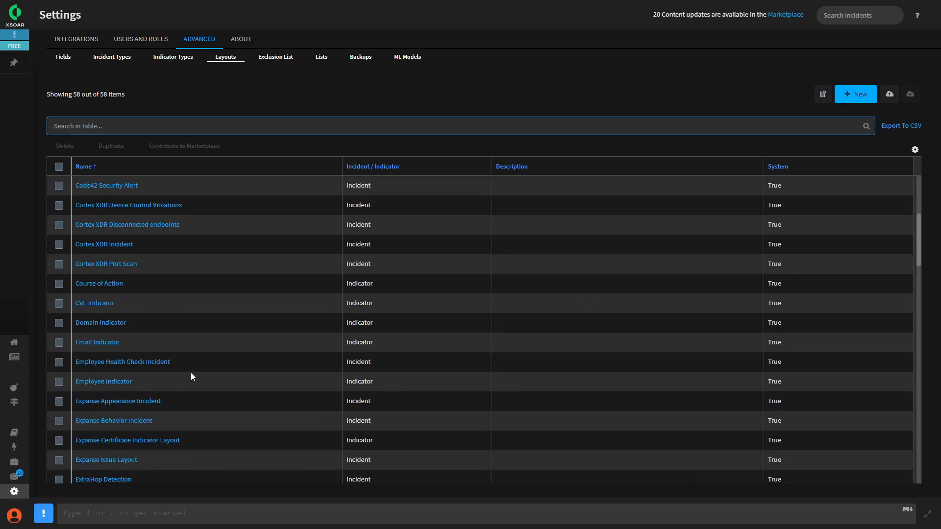
scroll(208, 396, "down", 3)
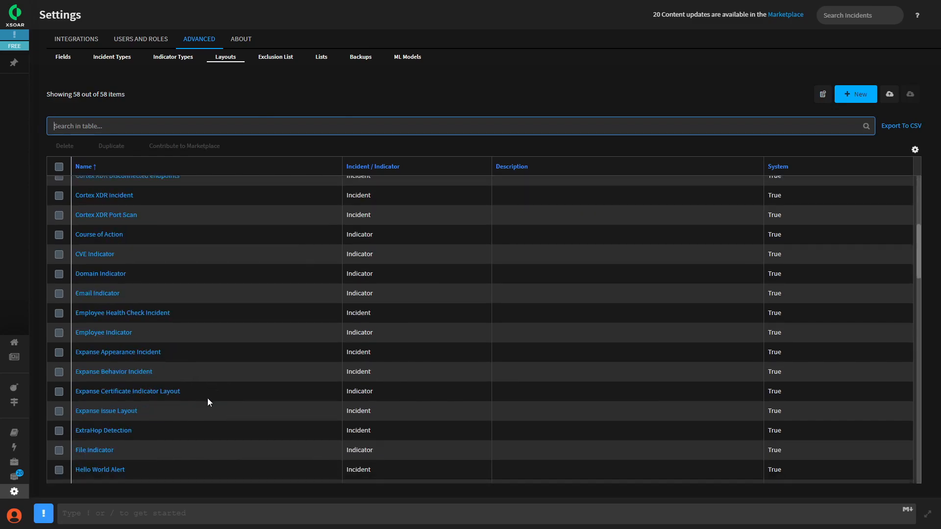
scroll(177, 431, "down", 4)
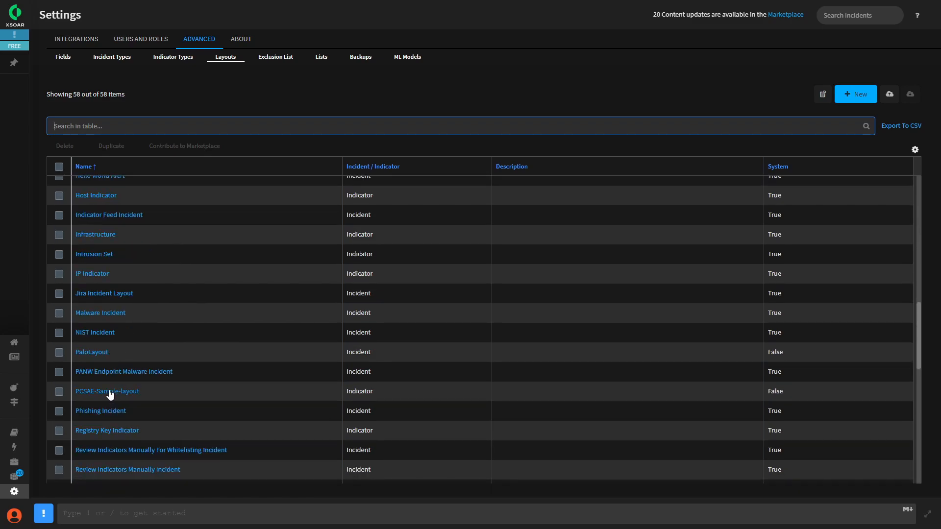
left_click(107, 391)
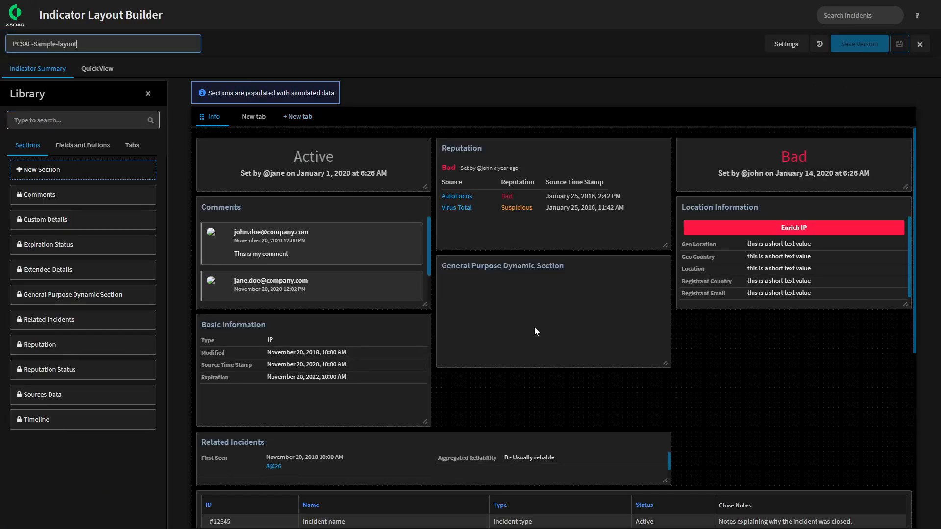
Examine the sample layout's sections in the Indicator Summary, and compare them with its Quick View
scroll(641, 334, "down", 2)
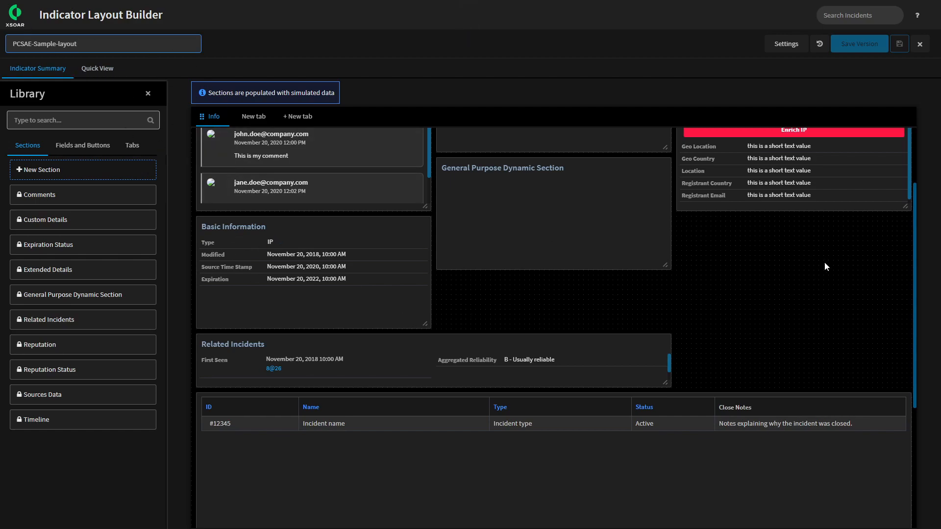
scroll(824, 262, "up", 2)
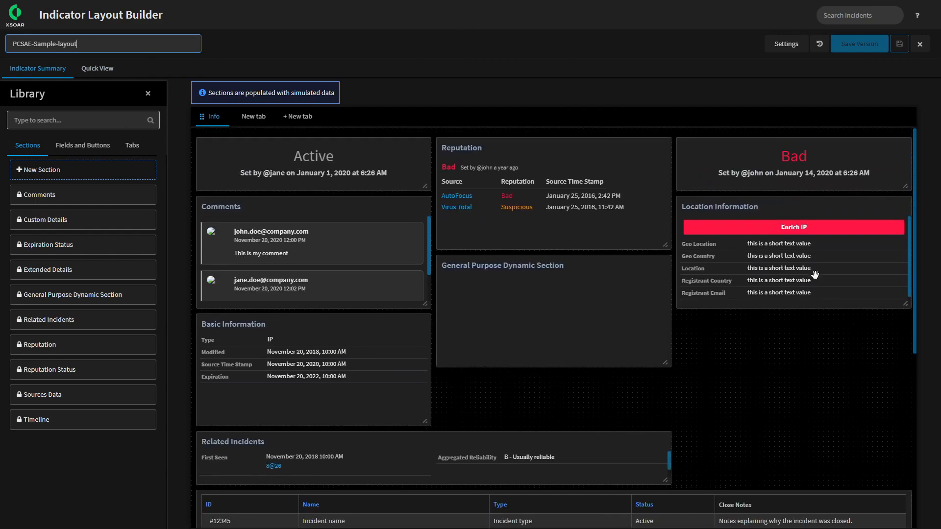
left_click(100, 71)
left_click(53, 68)
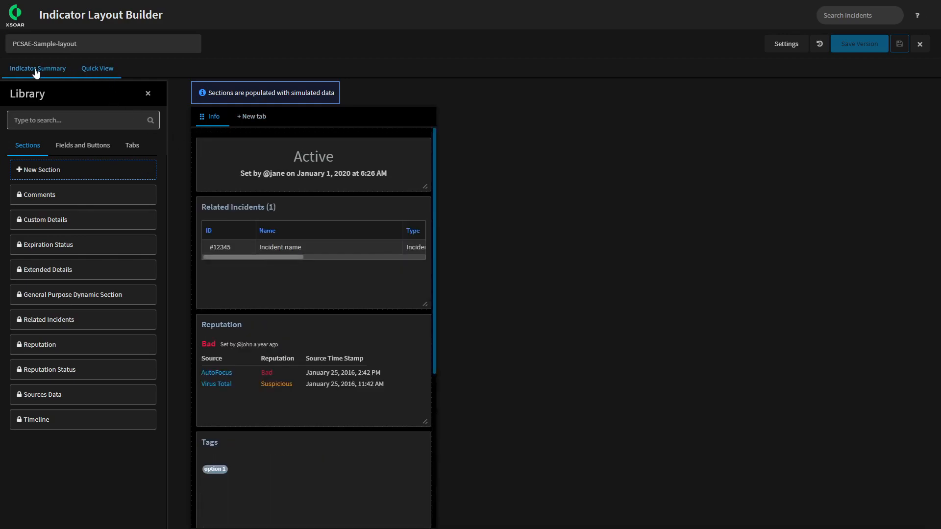
left_click(97, 71)
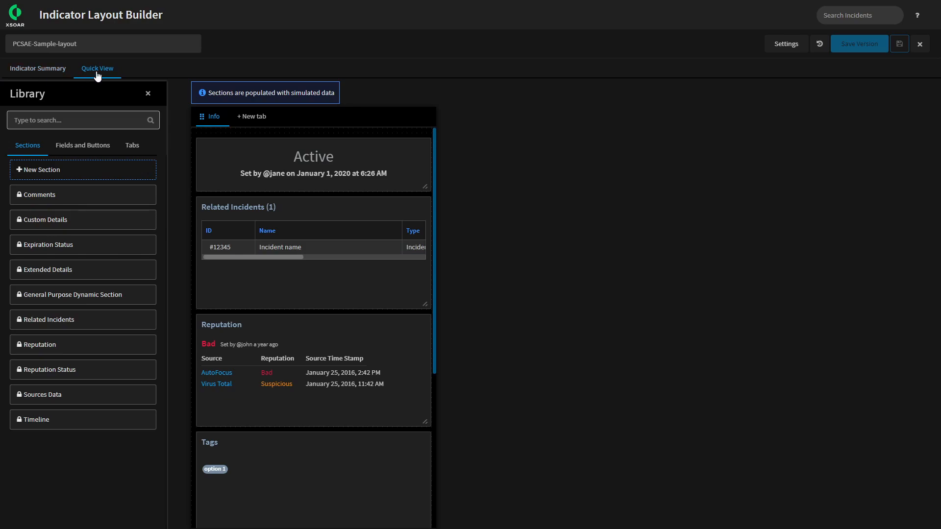
Close the sample indicator layout, open the Code42 Security Alert layout and examine its Incident Summary sections
left_click(920, 43)
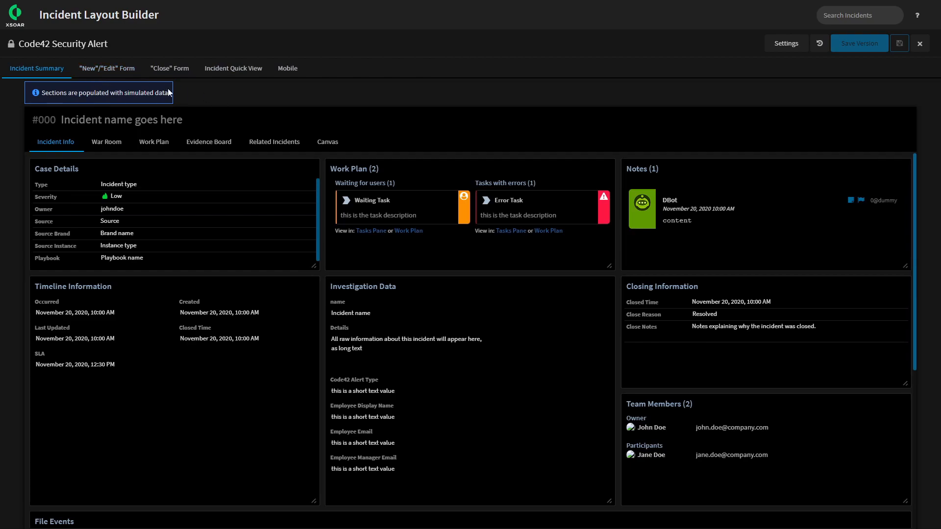
scroll(400, 341, "down", 5)
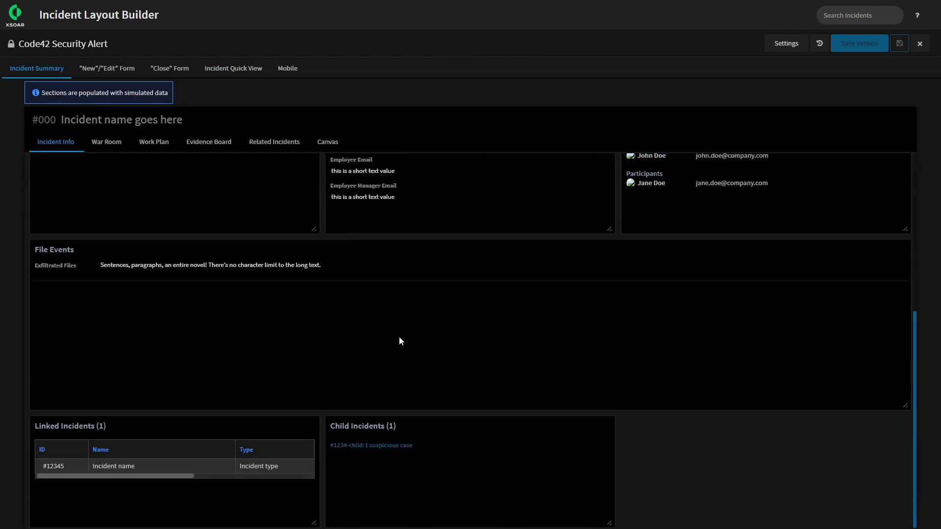
scroll(418, 341, "up", 5)
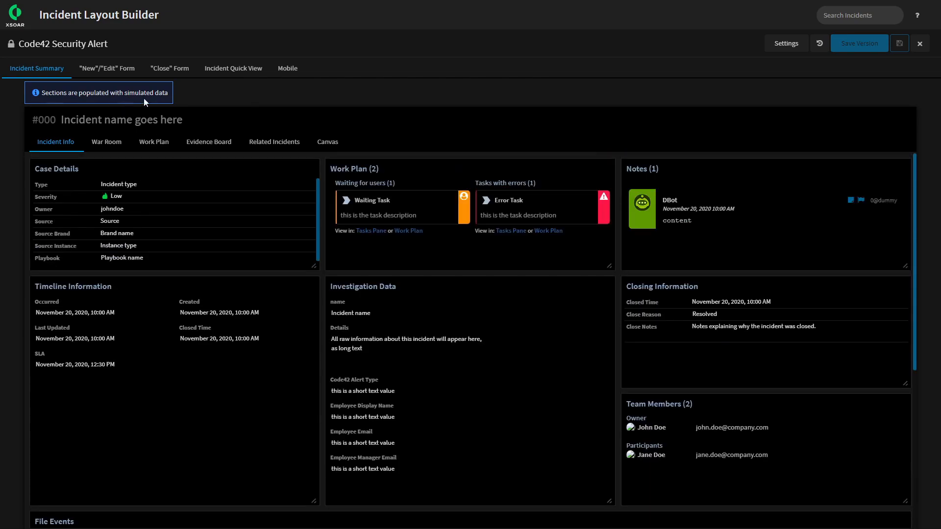
Review the Code42 Security Alert layout's New/Edit, Close, Incident Quick View and Mobile forms, and close the layout builder
left_click(114, 71)
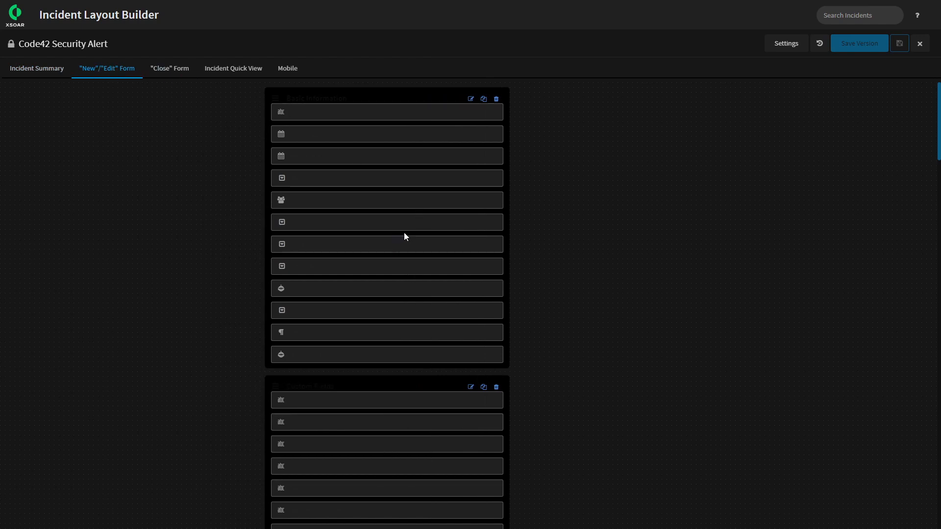
left_click(171, 71)
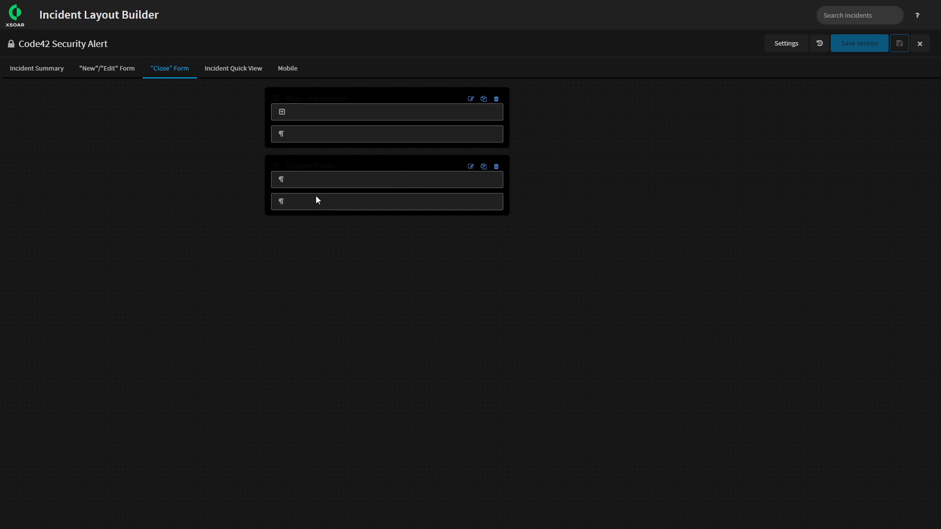
left_click(233, 68)
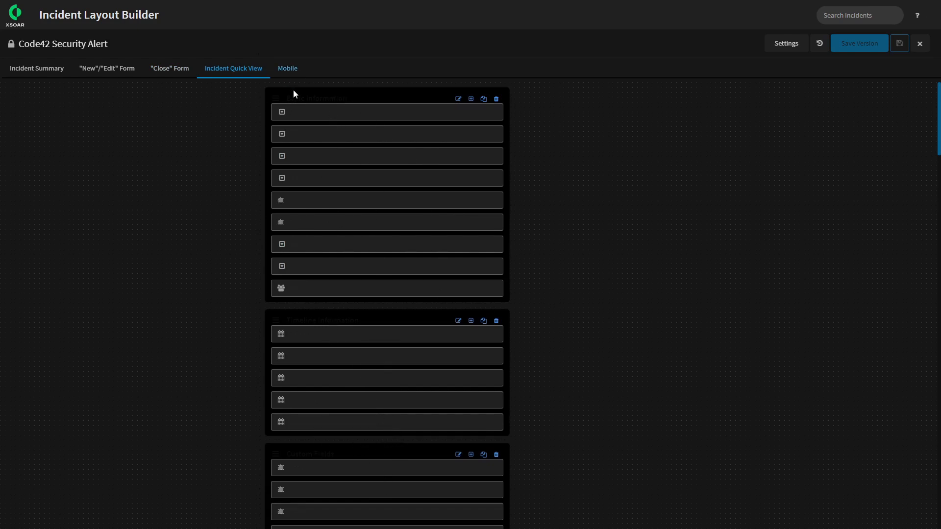
left_click(289, 70)
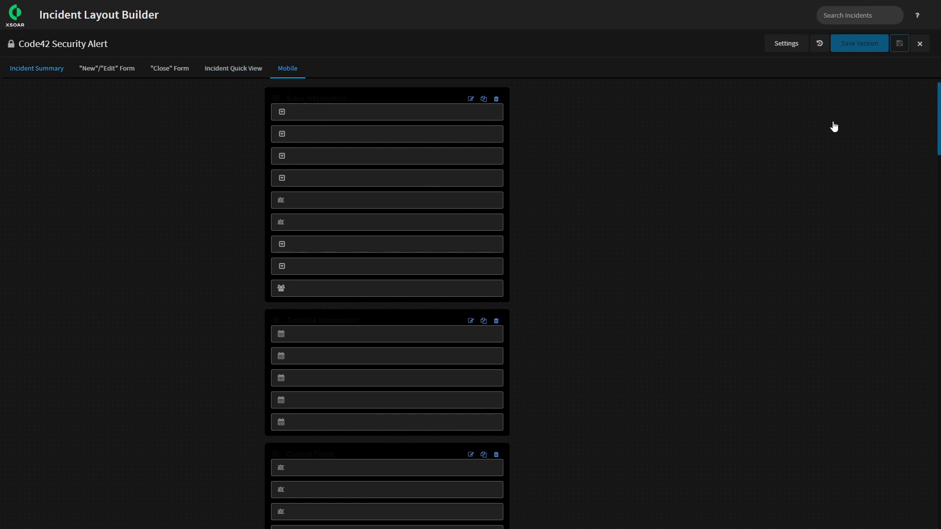
left_click(917, 49)
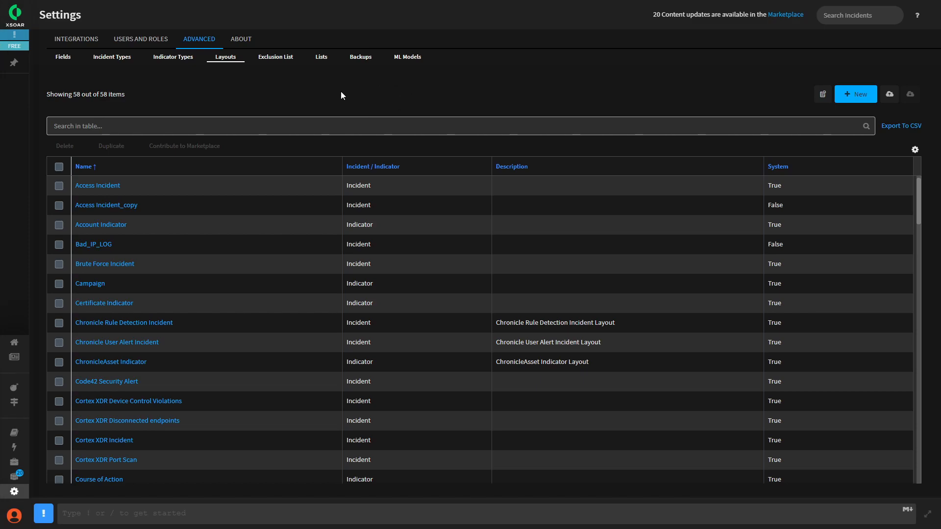
Find the Malware incident type in the advanced settings and open it for editing
left_click(114, 58)
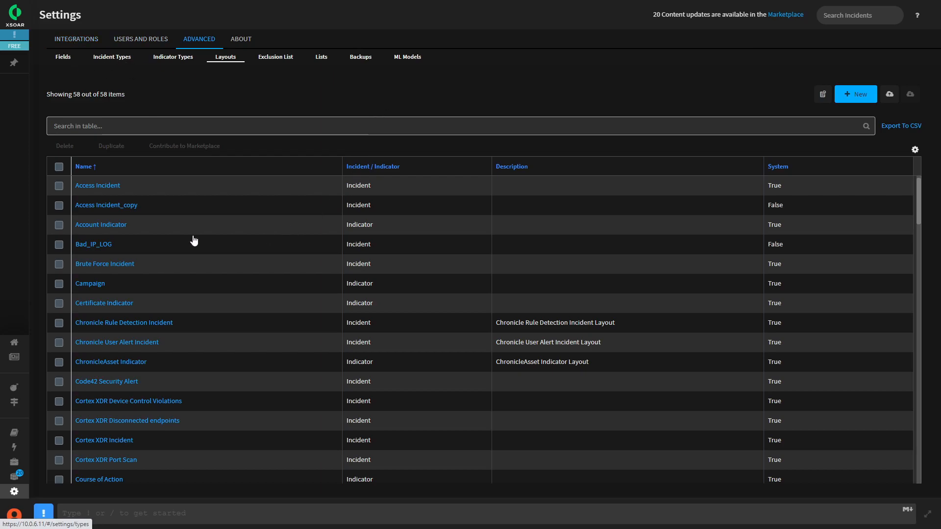
scroll(204, 366, "down", 8)
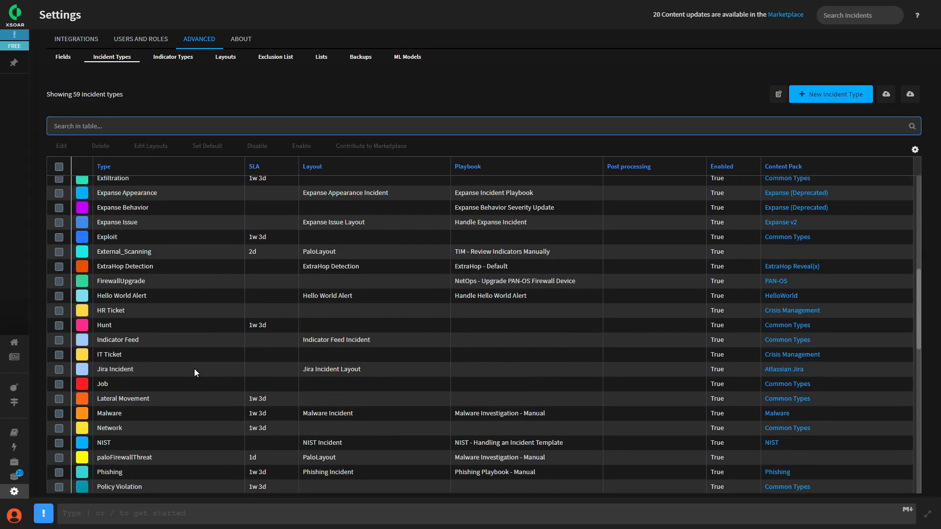
left_click(59, 414)
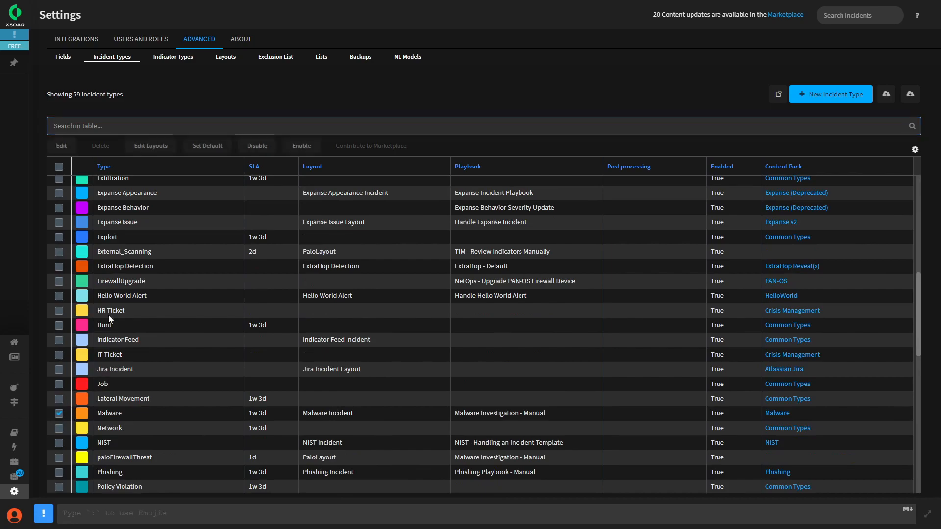
left_click(62, 146)
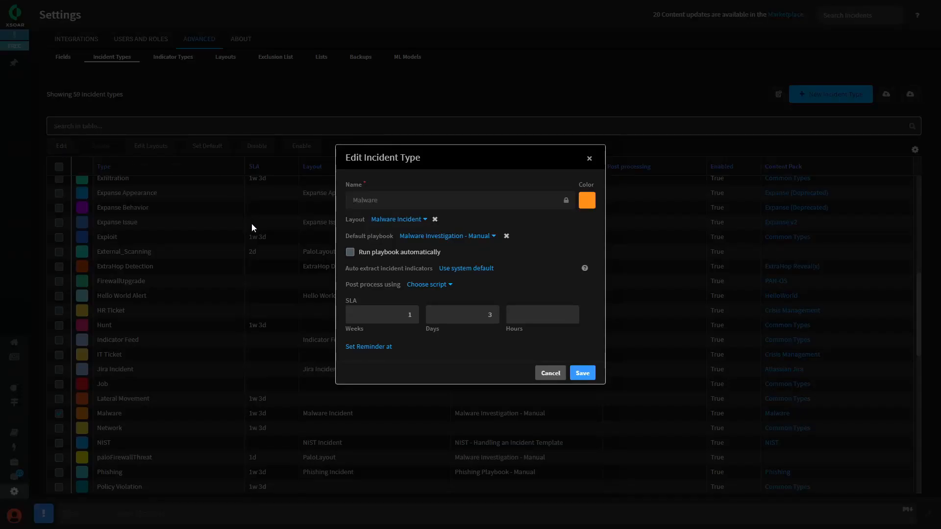
View the layouts available for the Malware incident type, and cancel the edit without changing anything
left_click(425, 220)
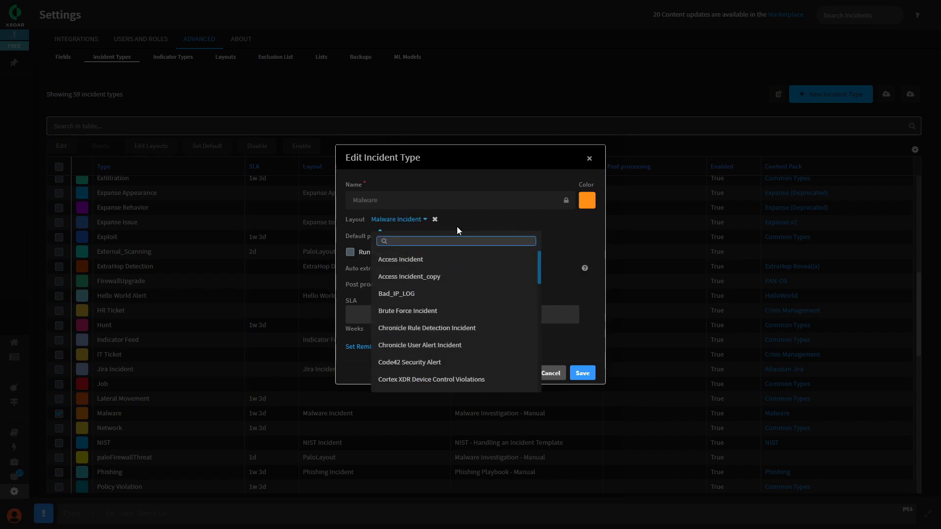
left_click(480, 219)
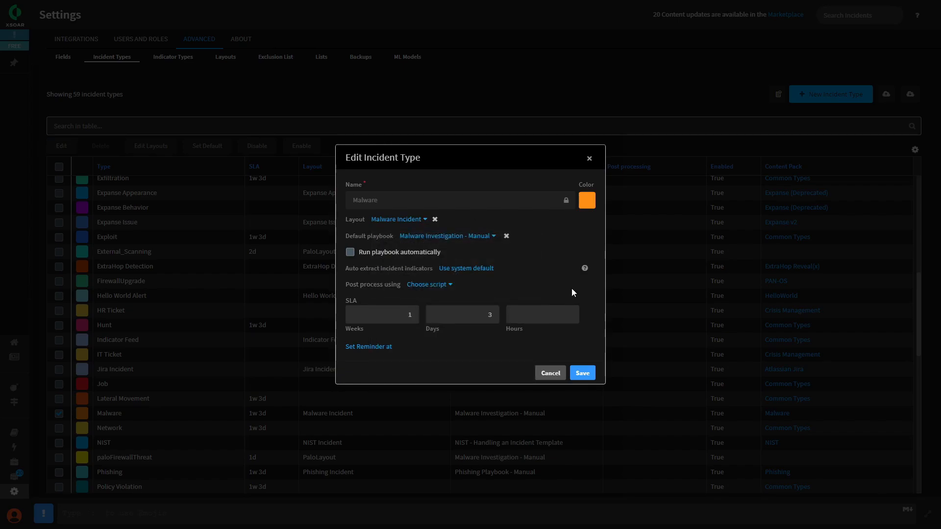
left_click(551, 374)
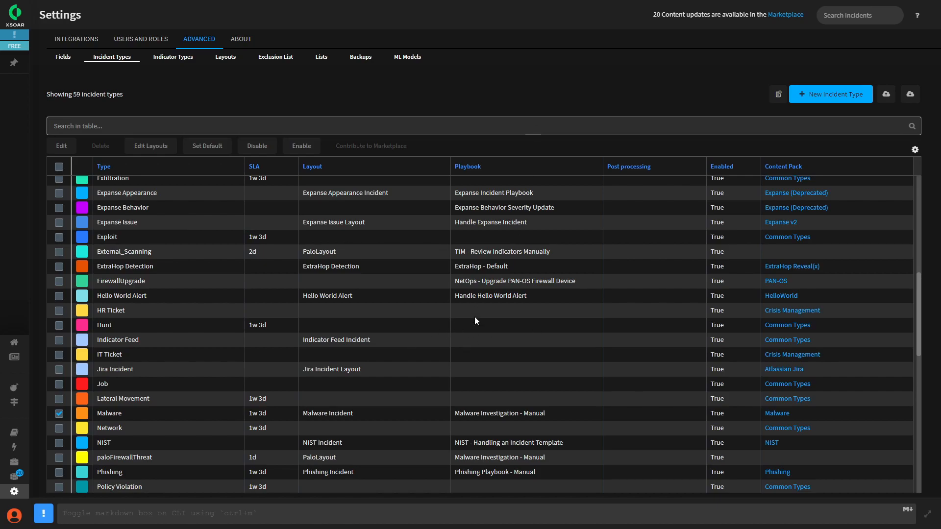
scroll(478, 317, "down", 1)
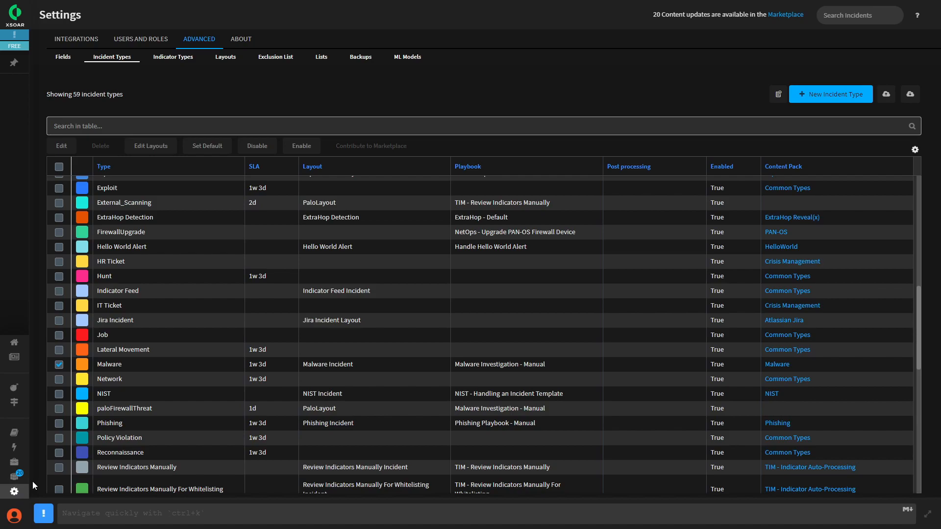
Go to the Servers & Services integrations in the settings and clear the integration search filter
mouse_move(25, 495)
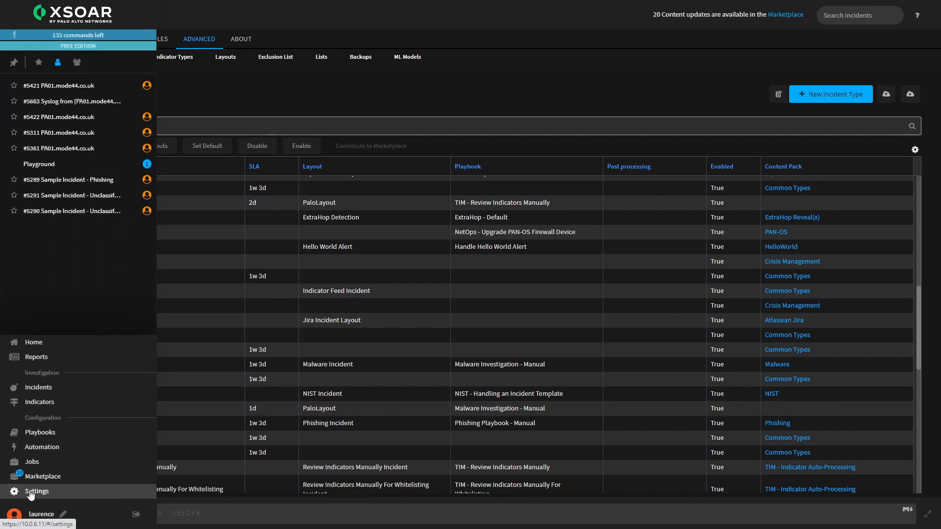
left_click(30, 495)
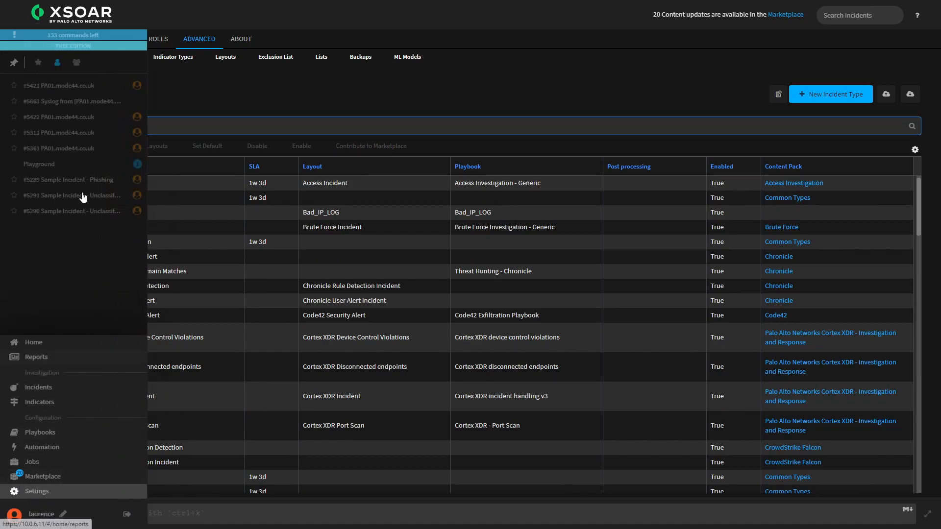
left_click(62, 41)
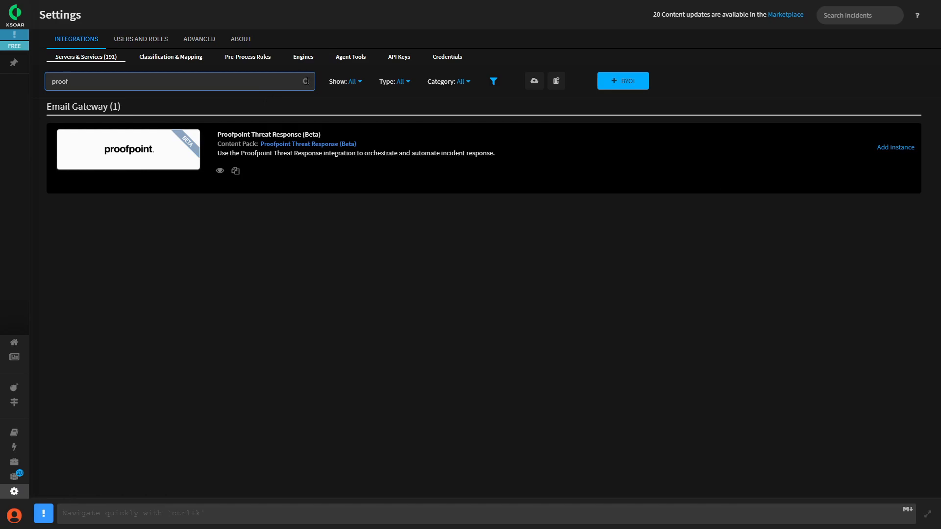
double_click(250, 83)
key("BackSpace")
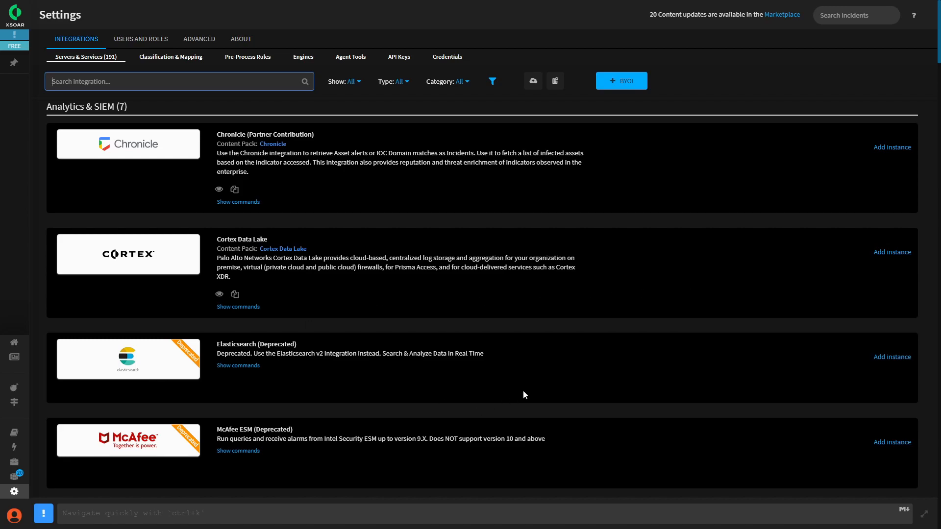
Open the new instance settings for the McAfee ESM (Deprecated) integration to view its fetch, classifier and mapper options, and cancel
scroll(522, 390, "down", 5)
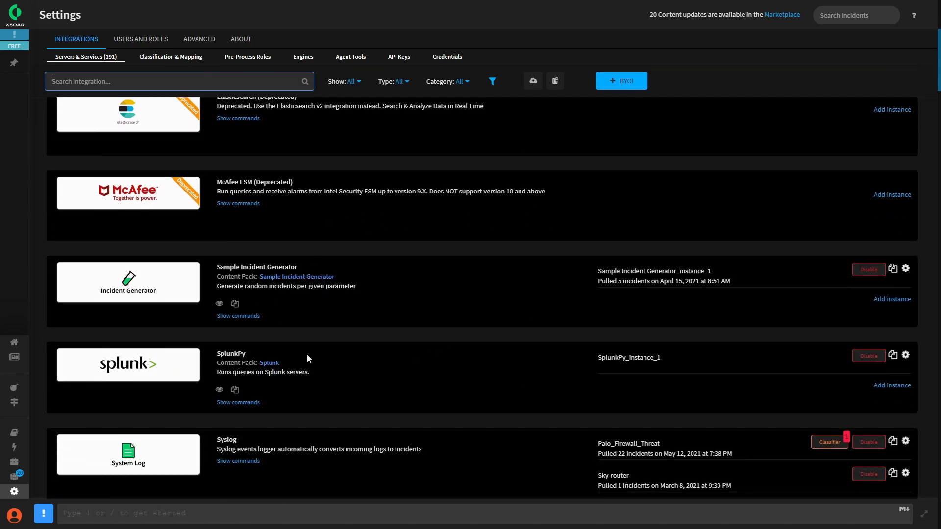
left_click(884, 199)
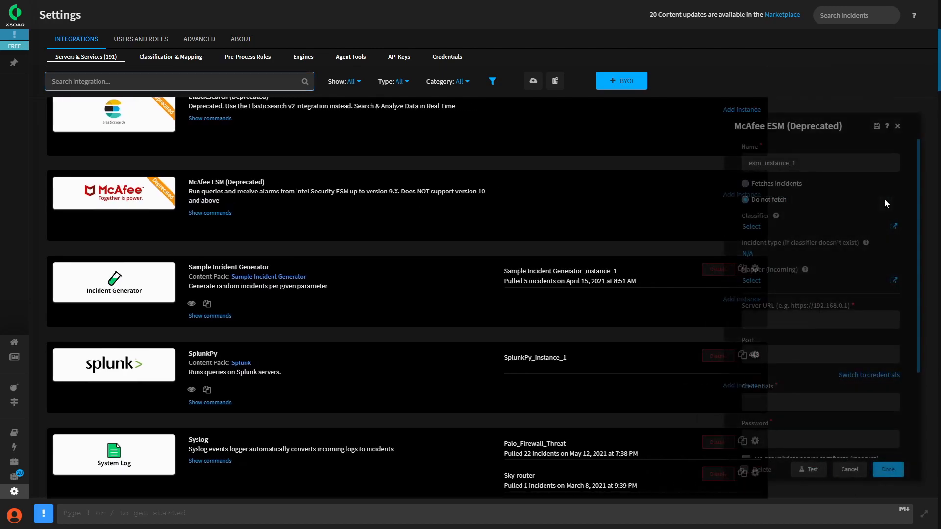
left_click(859, 470)
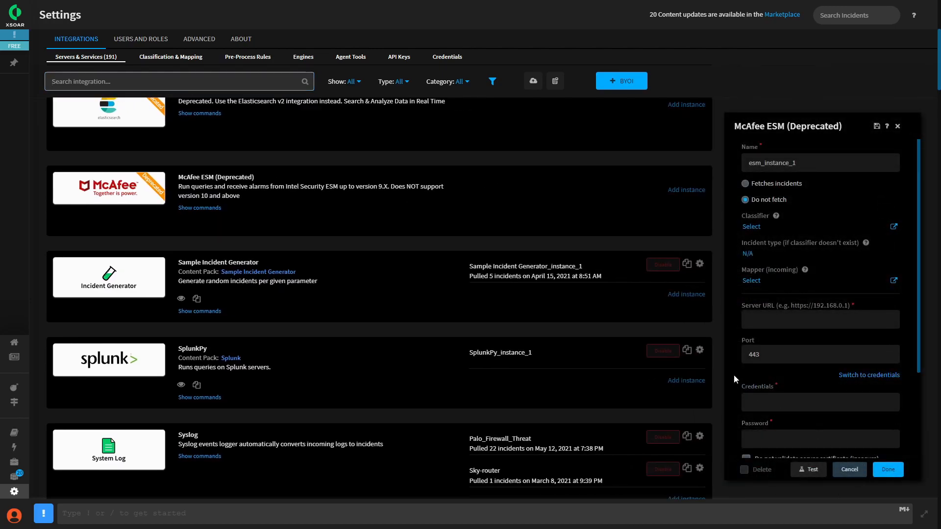